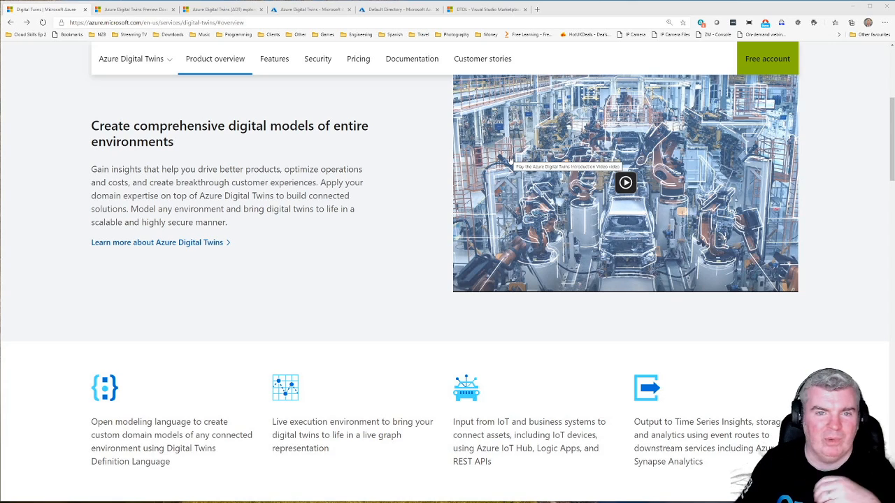
Step: Look over the Azure Digital Twins product page, including its features, and glance at the ADT explorer sample page
scroll(378, 252, up, 4)
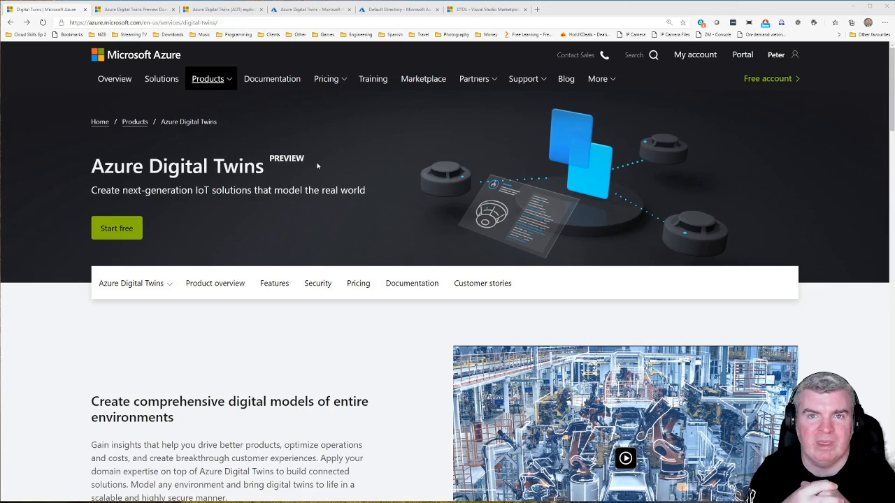
scroll(317, 166, down, 8)
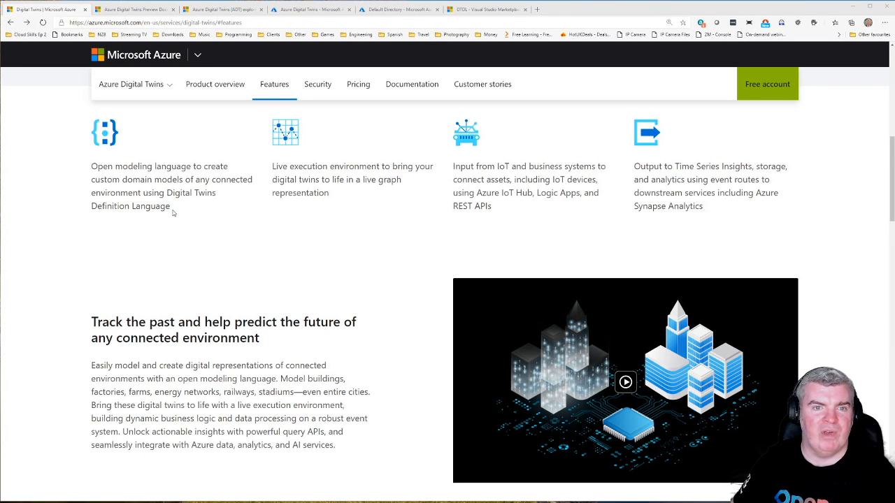
scroll(173, 213, up, 10)
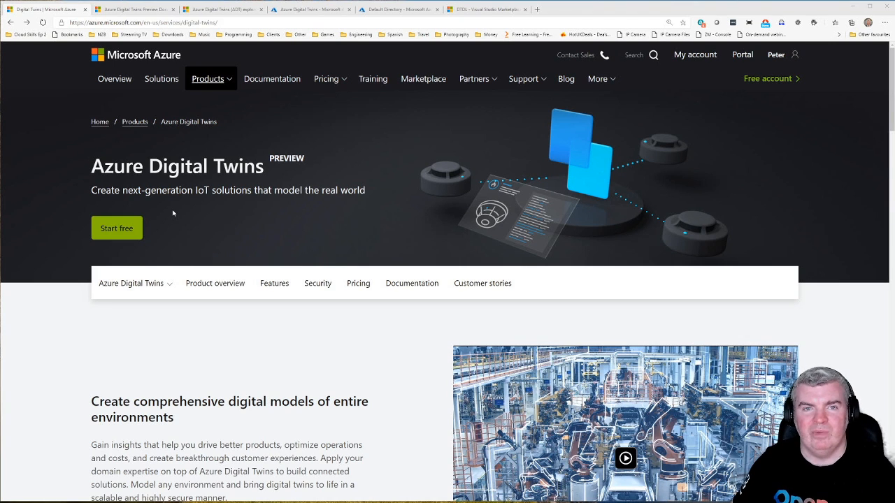
click(223, 9)
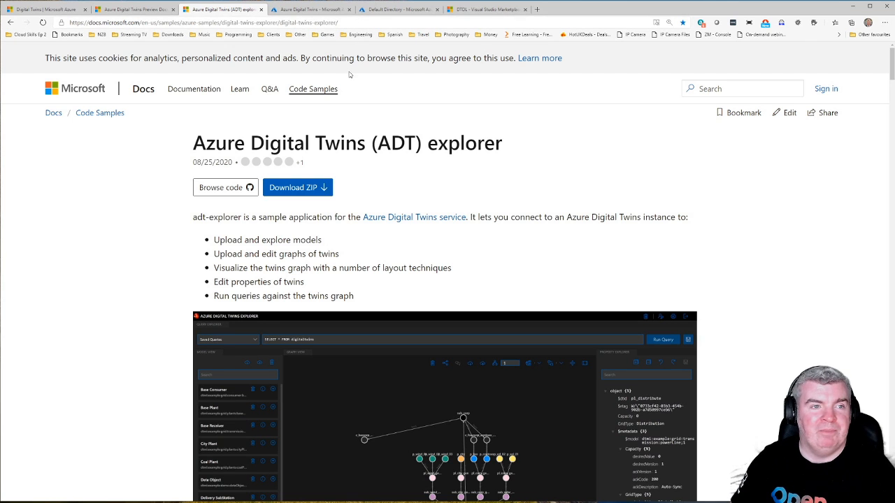
click(42, 9)
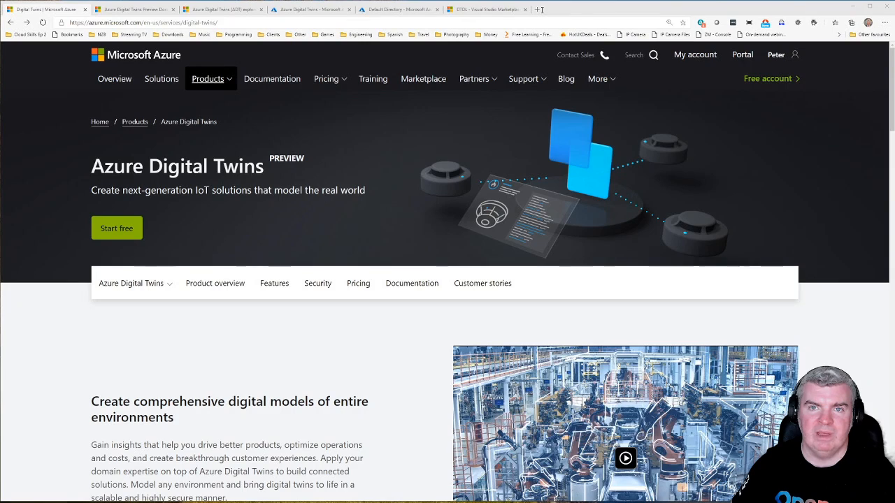
Step: View the docs articles on setting up a Digital Twins instance through the portal and exploring a sample scenario, closing both
drag(541, 10, 542, 11)
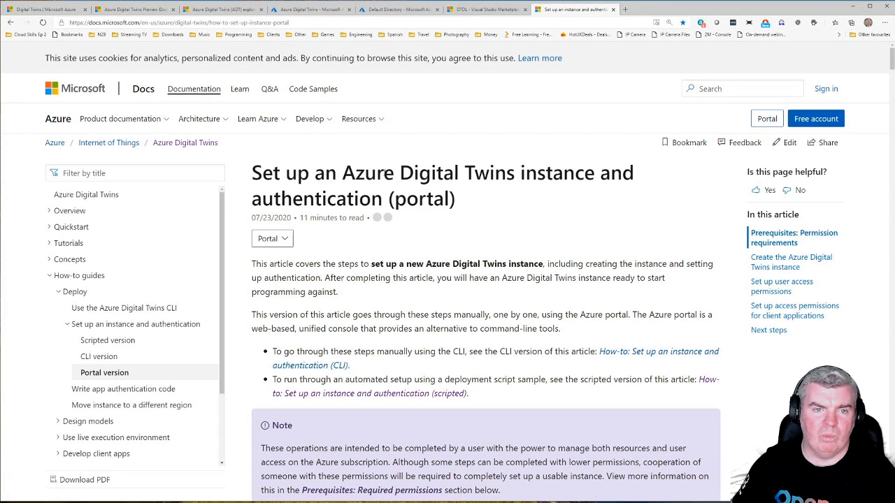
drag(301, 24, 66, 24)
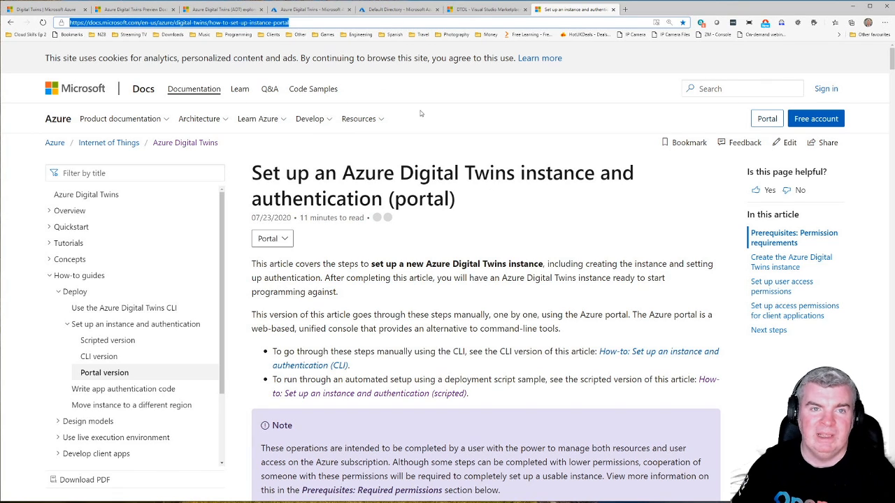
click(612, 10)
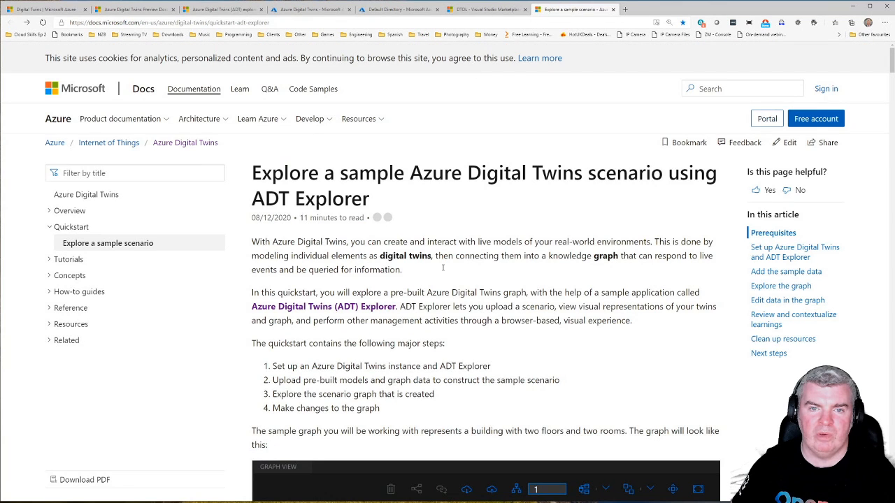
scroll(443, 268, down, 8)
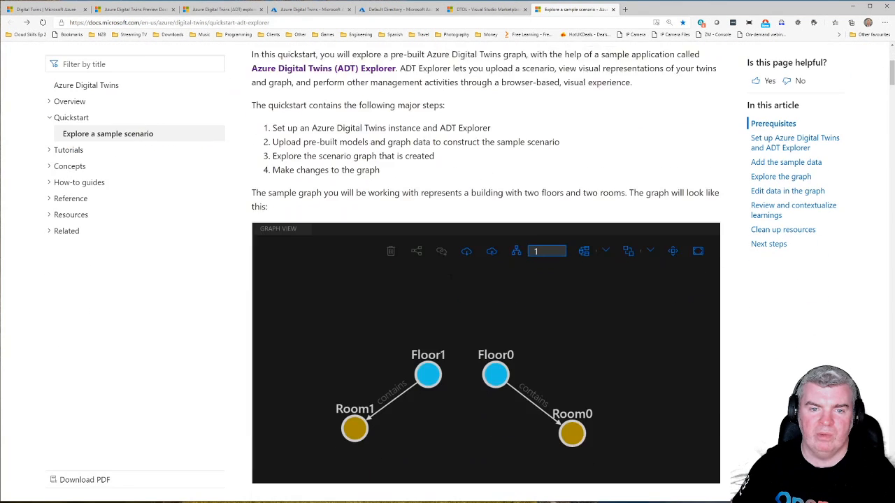
scroll(451, 278, down, 4)
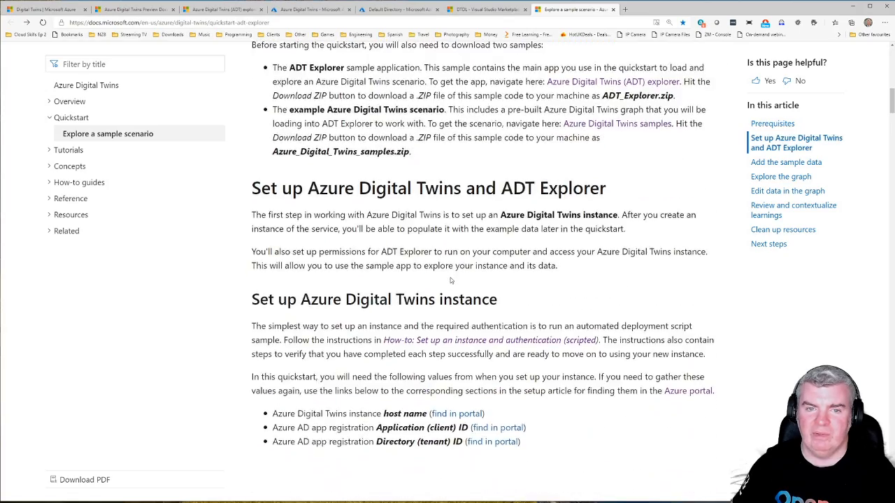
scroll(451, 279, up, 12)
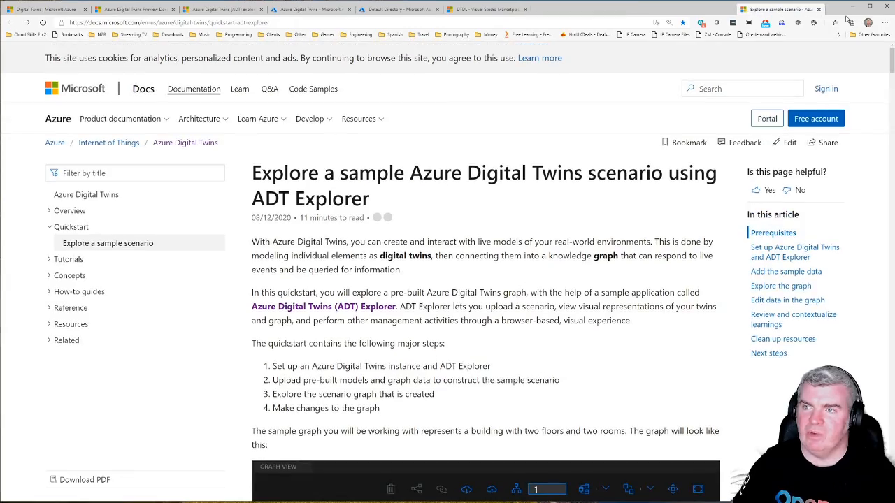
key(ctrl+w)
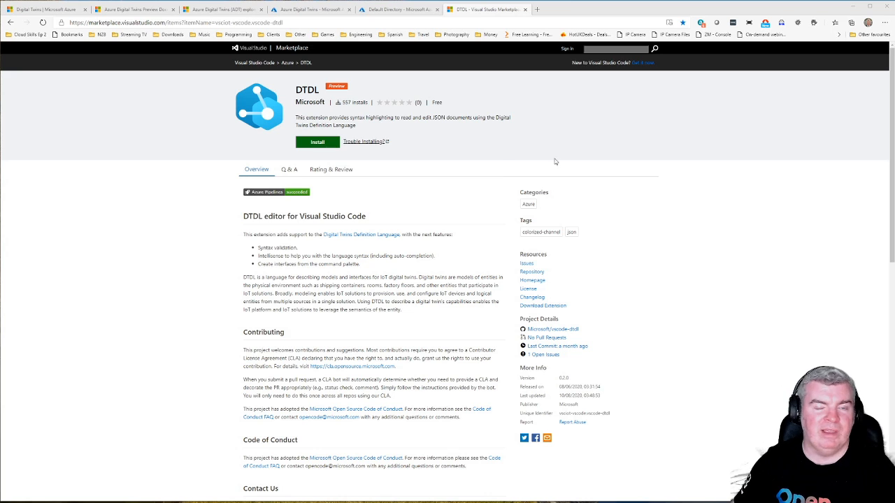
Step: In the Azure portal, find the Azure Digital Twins (Preview) service and start creating a new instance
click(290, 13)
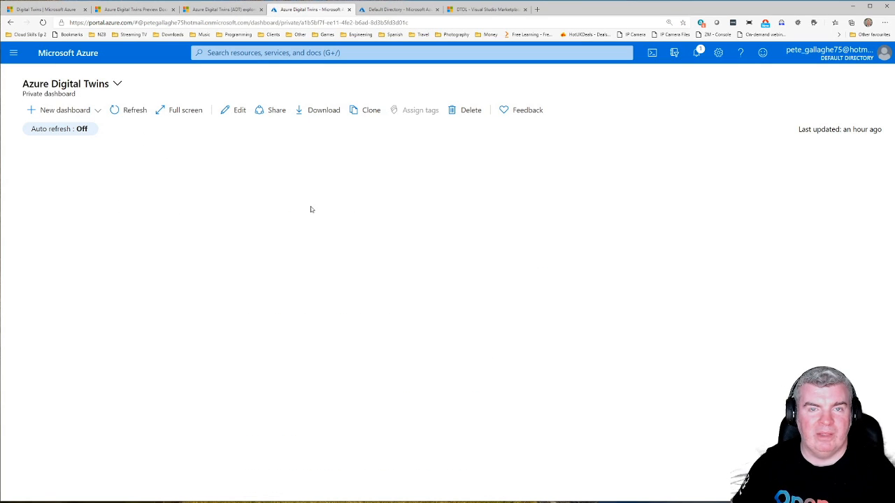
click(326, 54)
text(azure d)
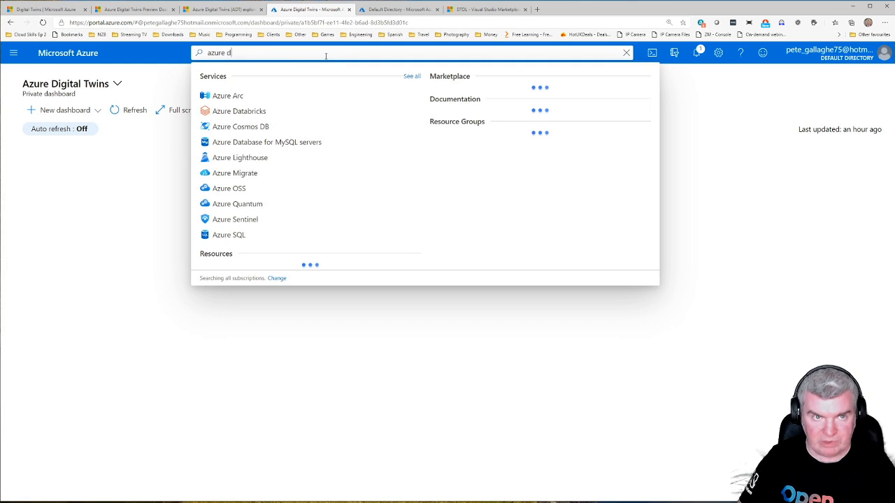
text(igital twins)
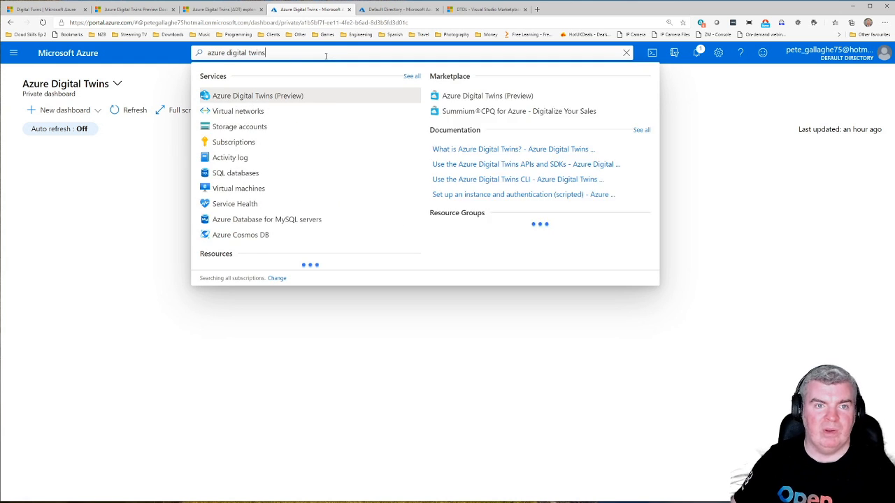
click(286, 98)
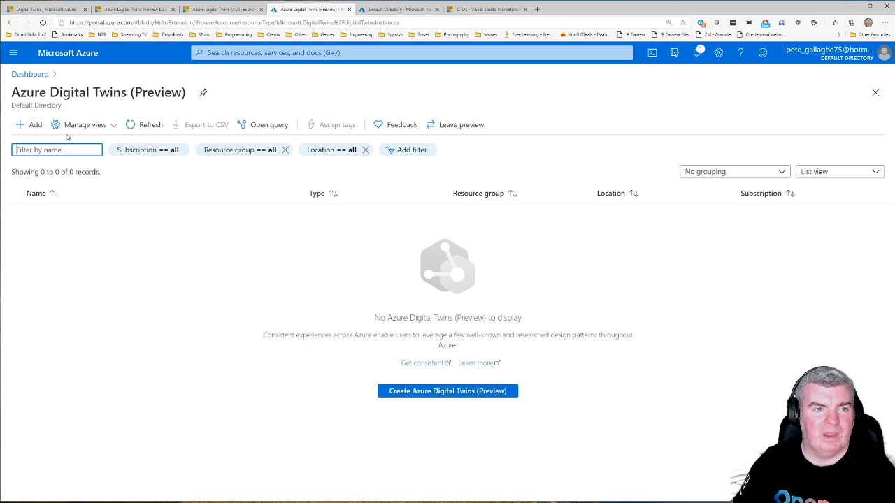
click(21, 124)
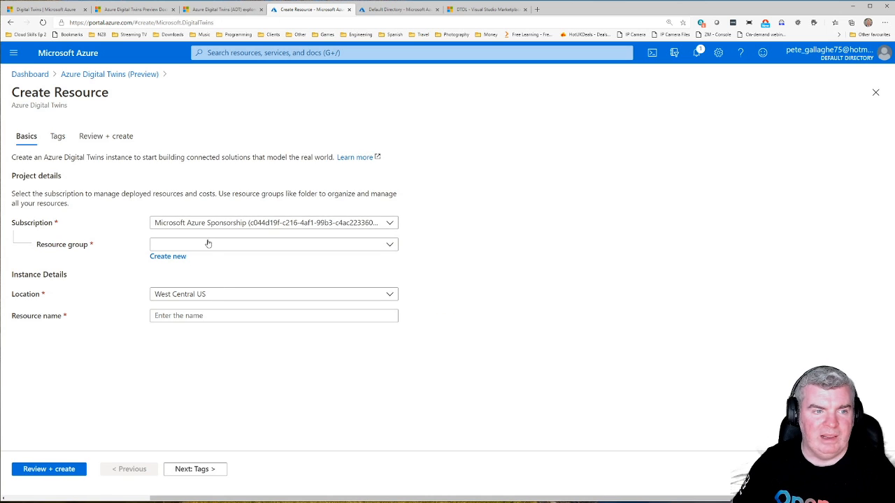
Step: Create a new resource group named DigitalTwins for the instance
click(234, 248)
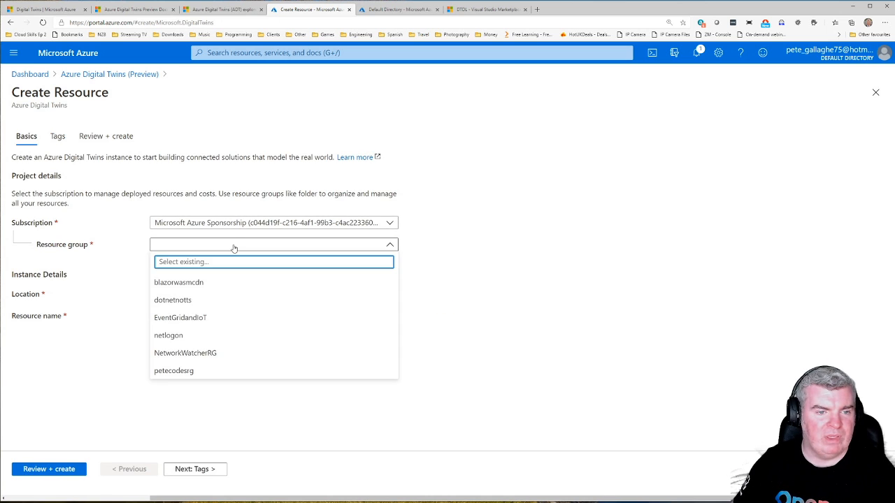
click(235, 248)
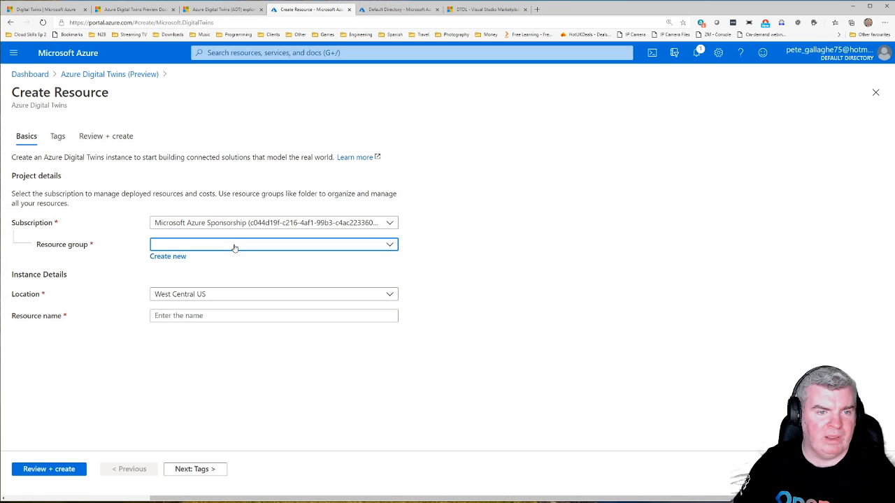
click(175, 257)
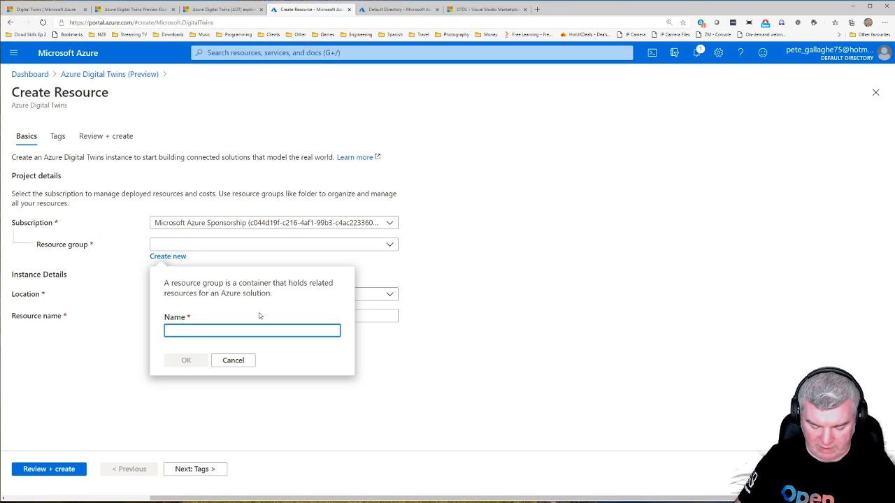
text(Dit)
key(BackSpace)
text(gitl)
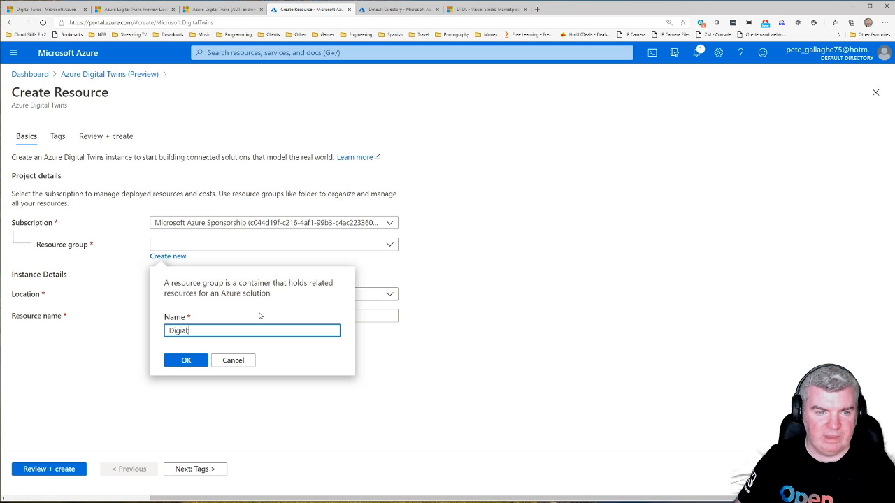
key(BackSpace)
key(BackSpace)
text(talTwins)
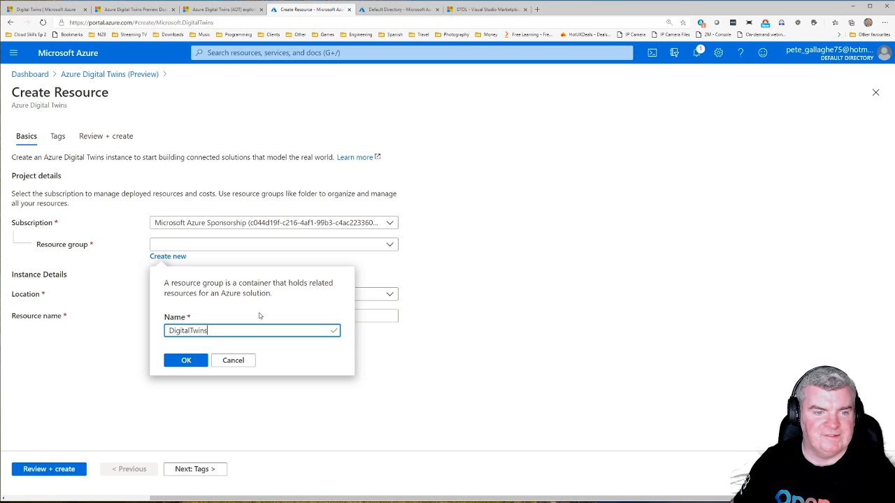
click(189, 360)
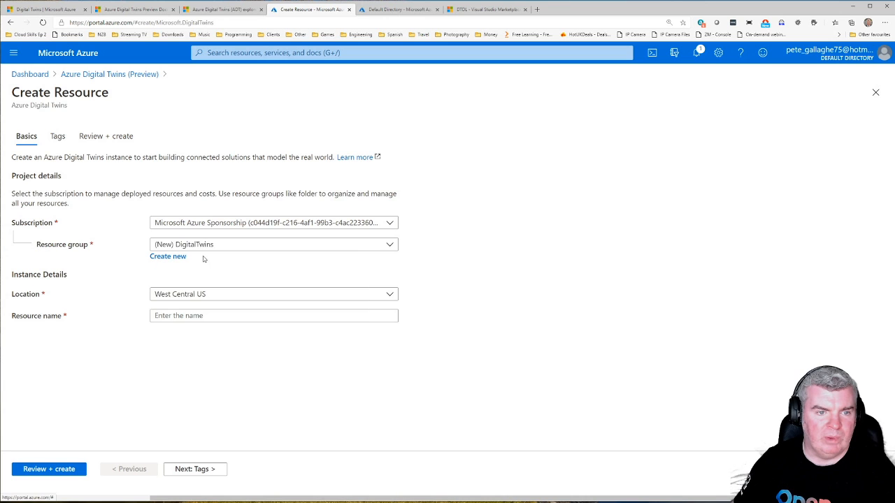
Step: Set the instance's location to North Europe
click(204, 295)
click(183, 368)
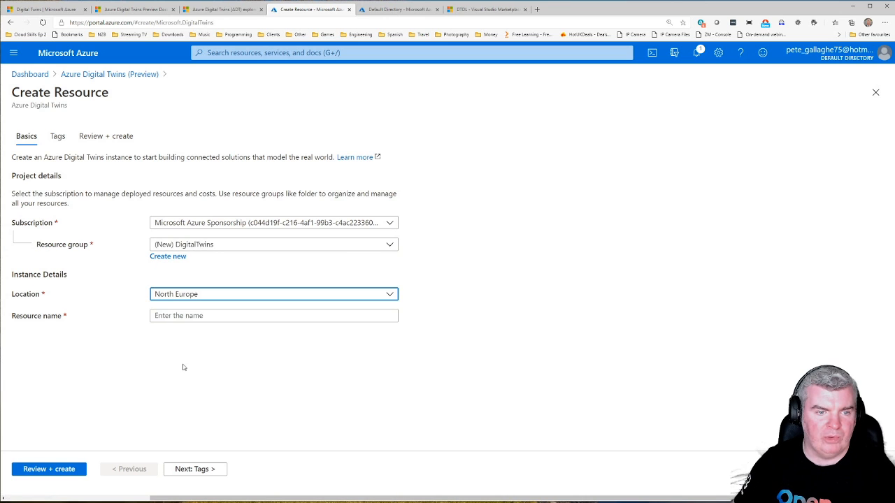
click(197, 295)
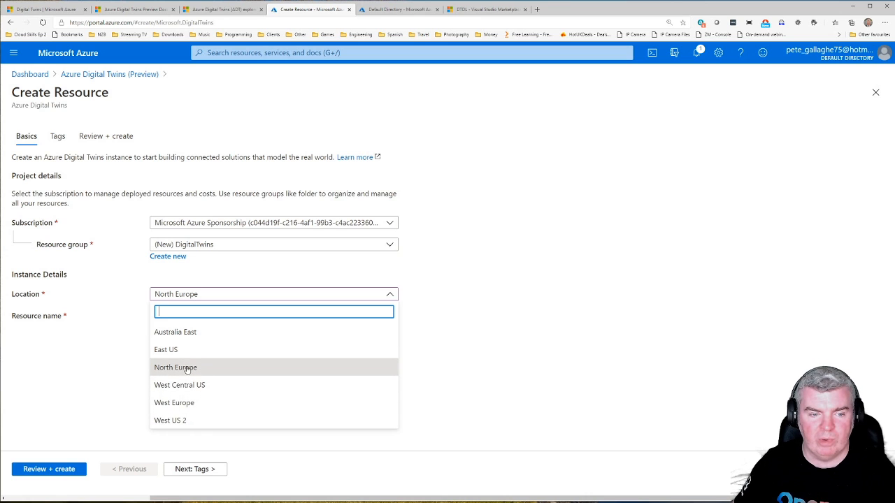
click(193, 368)
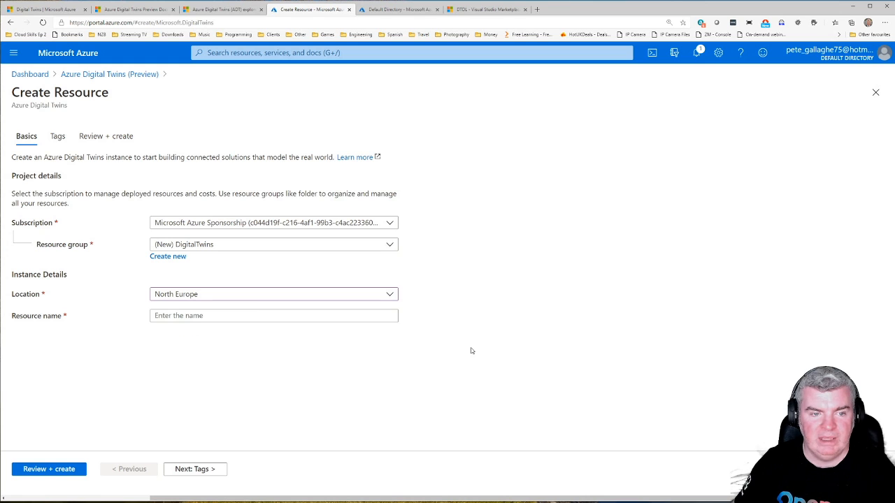
Step: Name the resource pjgdigitaltwins1, then review and create the instance
click(196, 315)
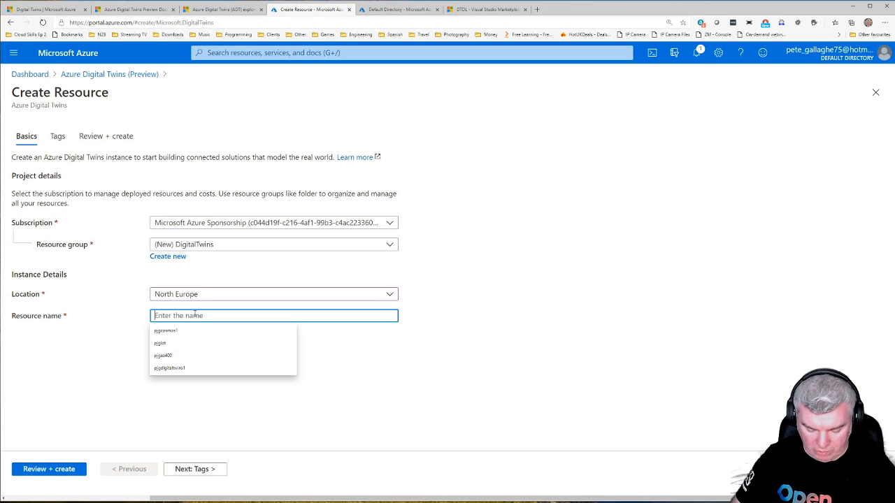
text(digitaltwin)
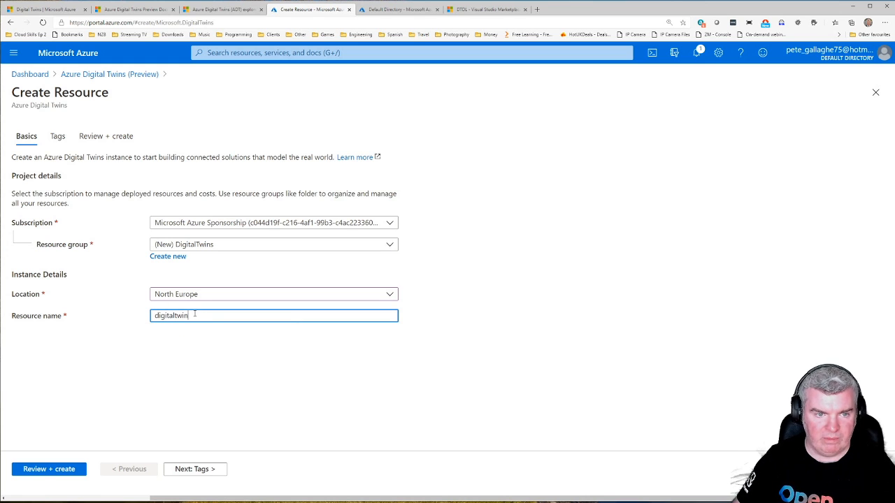
text(s1)
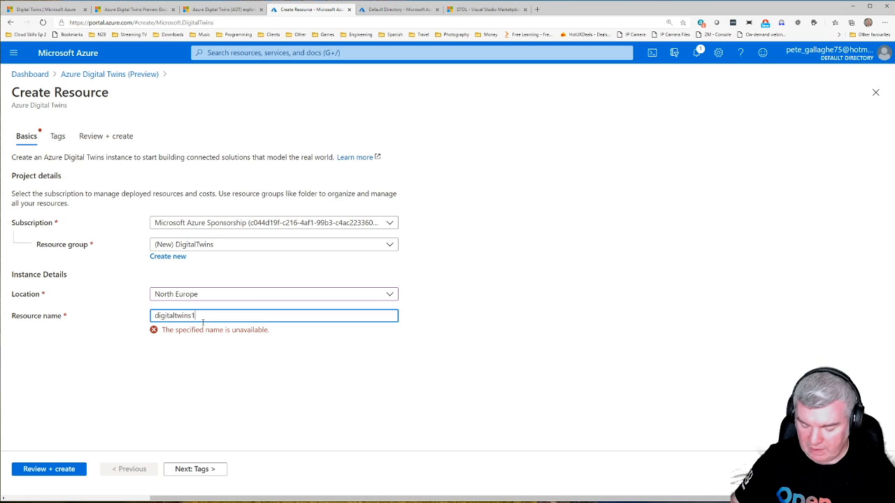
text(pjg)
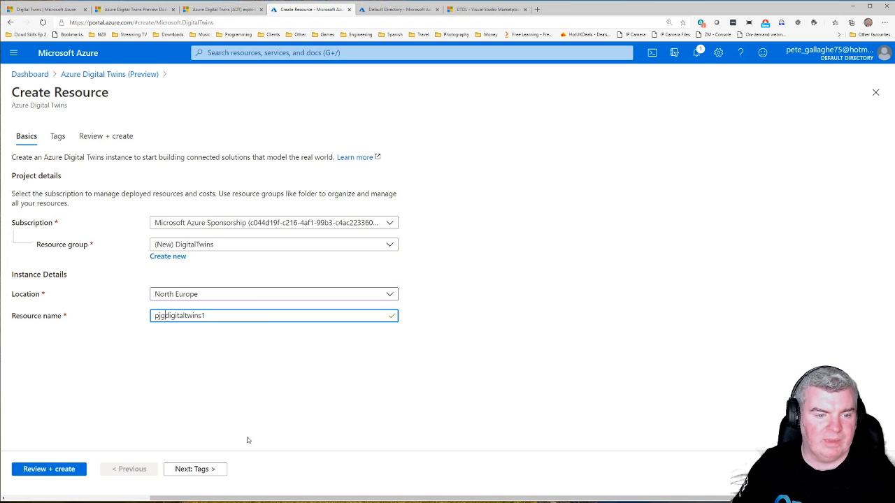
click(60, 471)
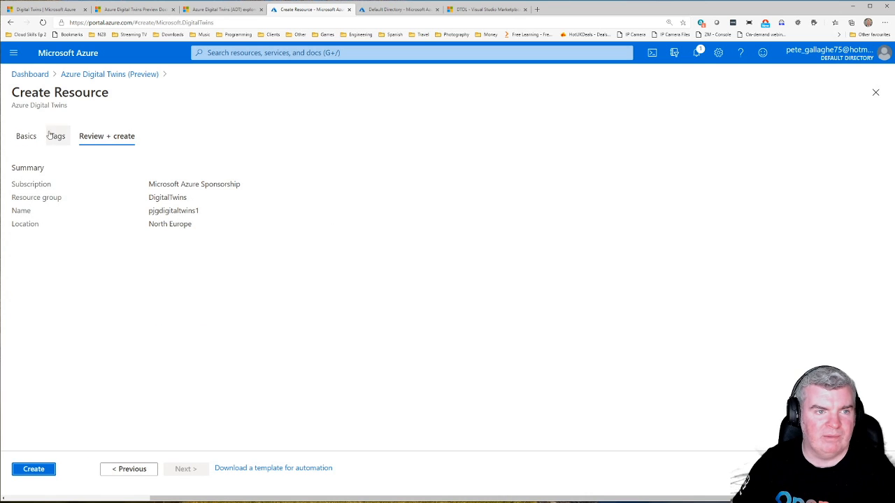
click(34, 469)
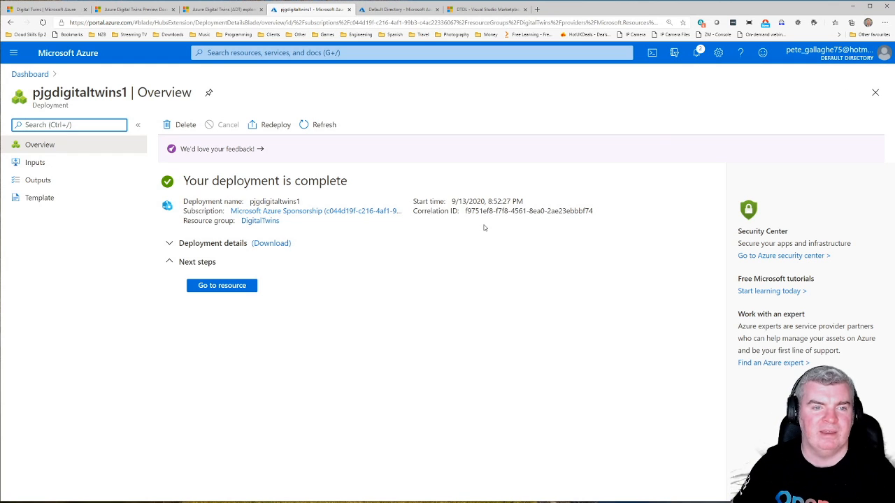
Step: Open the deployed Digital Twins resource and pin it to the existing private Azure Digital Twins dashboard
click(219, 286)
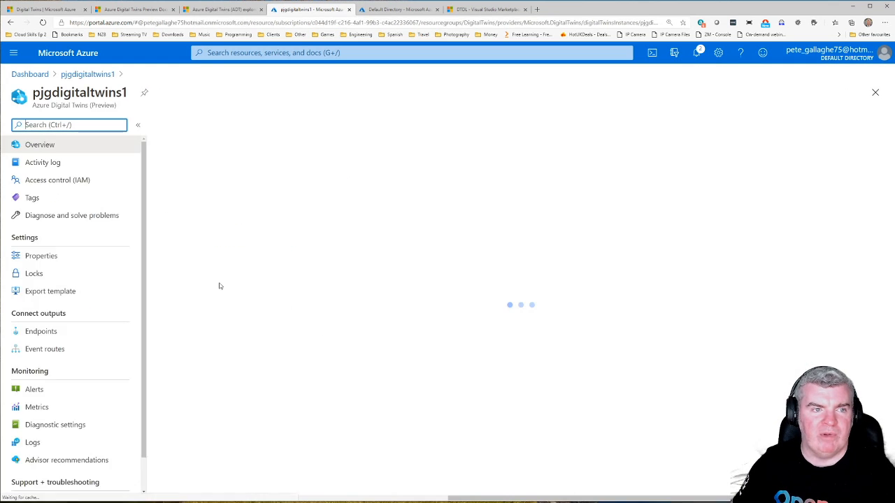
click(145, 93)
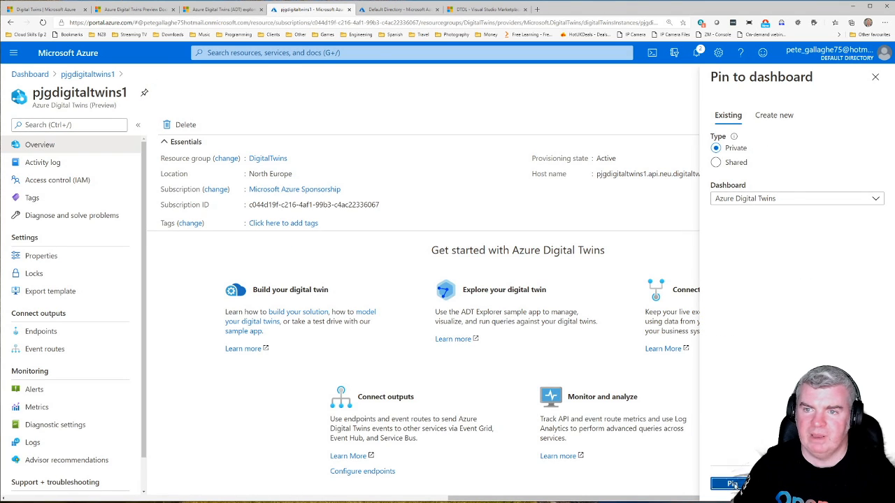
click(731, 484)
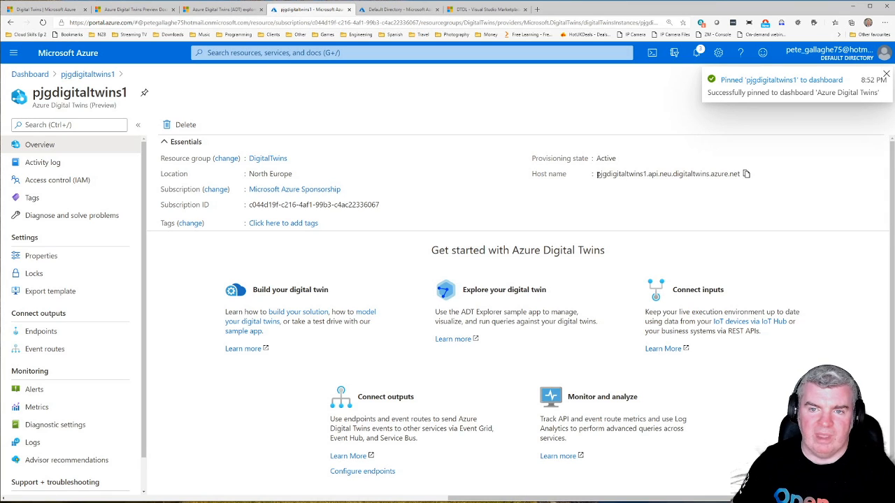
Step: Highlight the host name in the Digital Twins instance's overview
drag(596, 173, 743, 173)
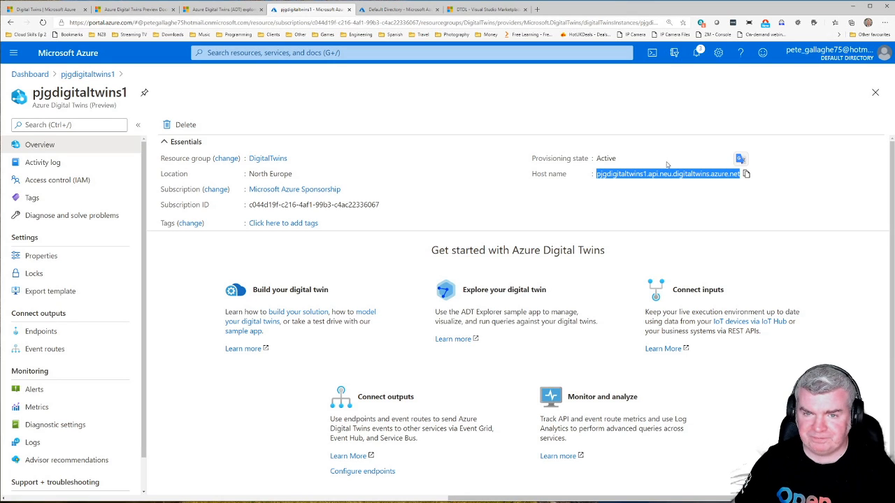
click(601, 177)
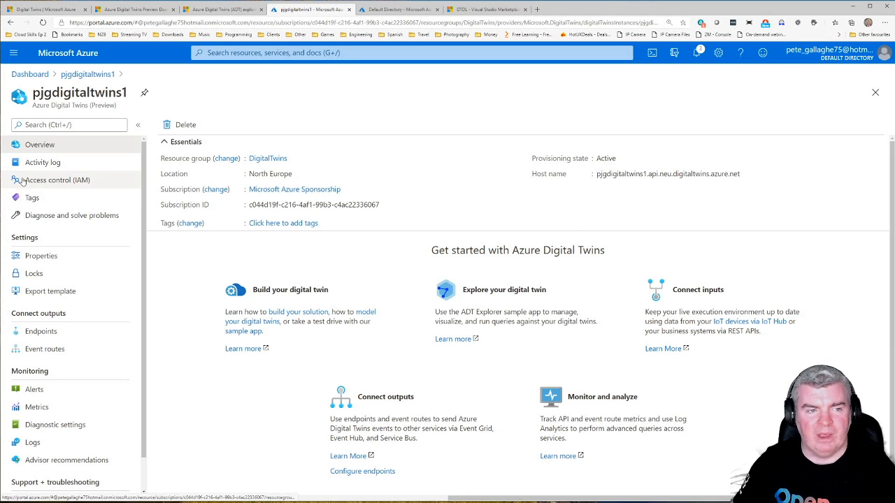
Step: Start a role assignment in the instance's access control with the Azure Digital Twins Owner (Preview) role
click(63, 183)
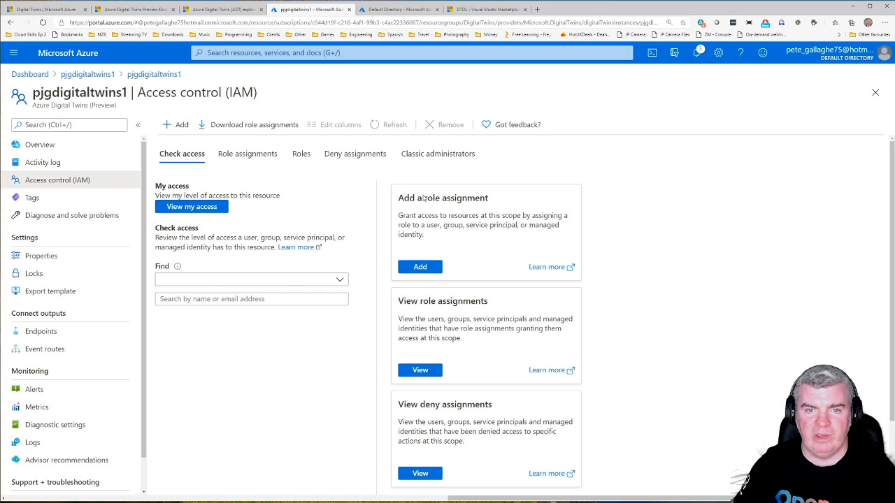
click(421, 266)
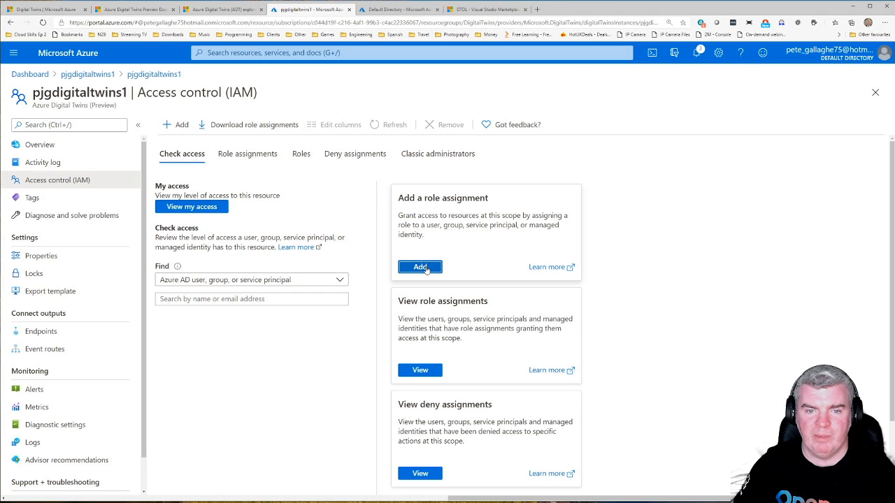
click(705, 124)
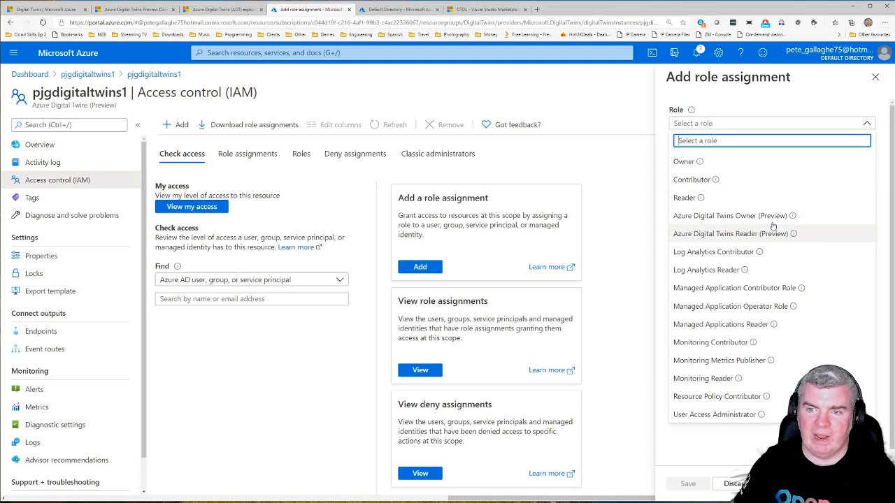
click(731, 216)
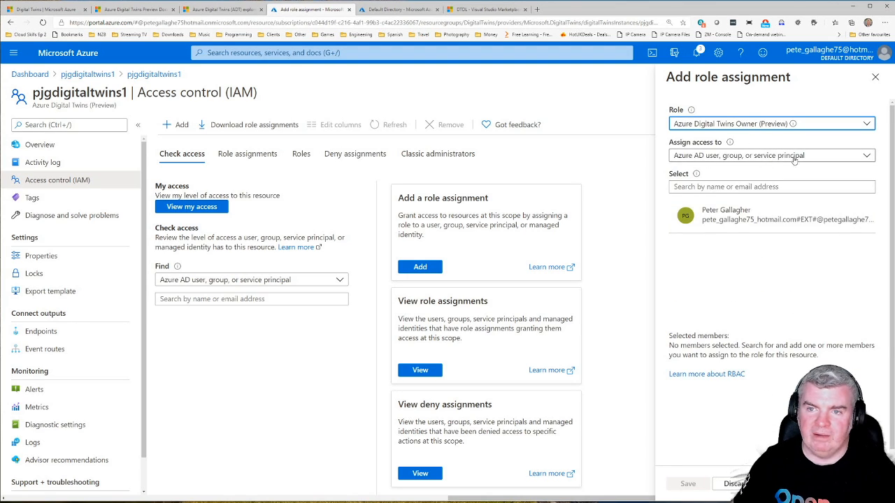
Step: Select the account holder's e-mail as the role's member, save the assignment and dismiss the notifications
click(729, 187)
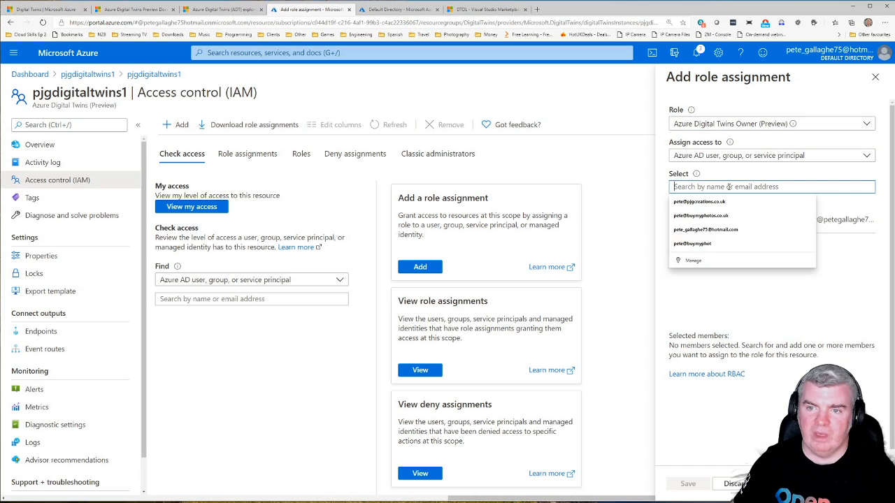
click(706, 229)
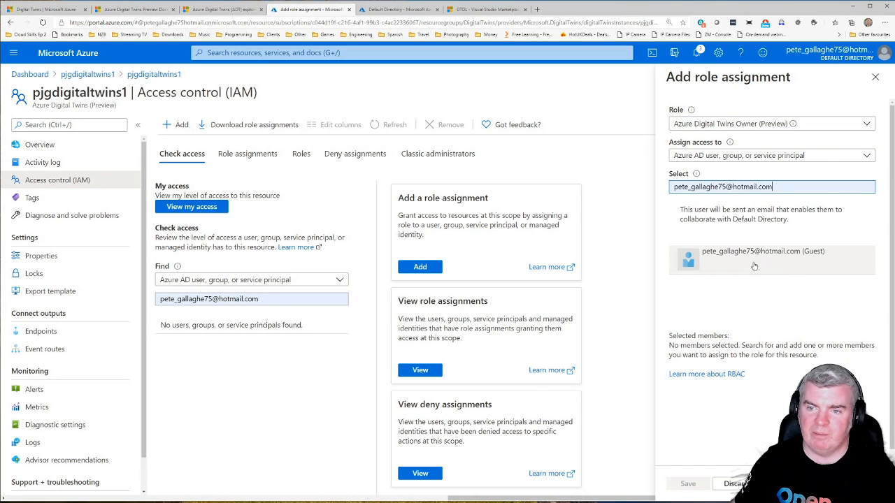
click(750, 263)
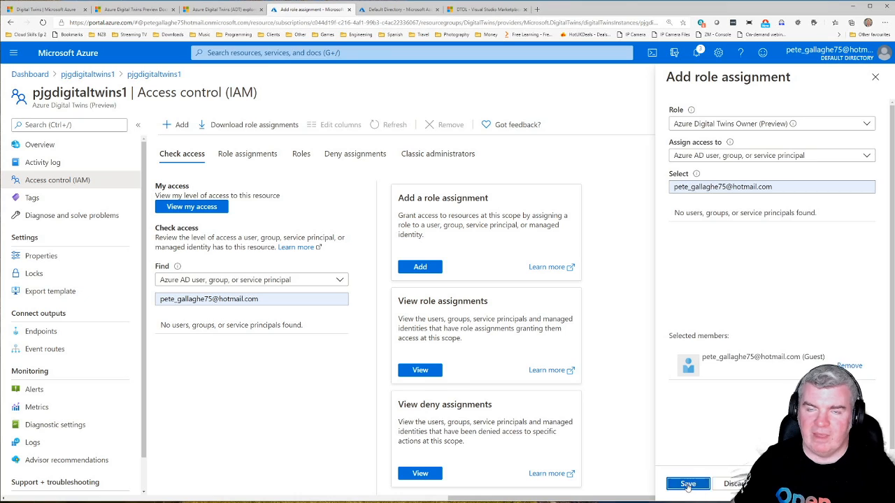
click(688, 485)
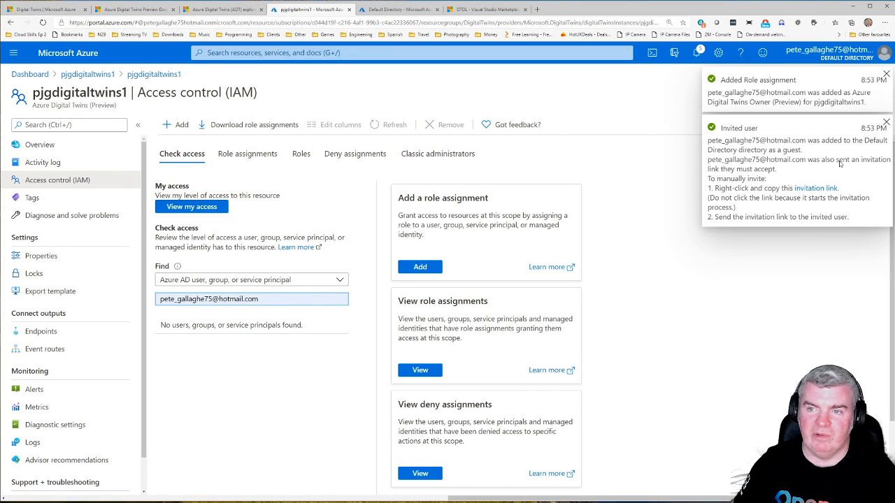
click(886, 122)
click(886, 74)
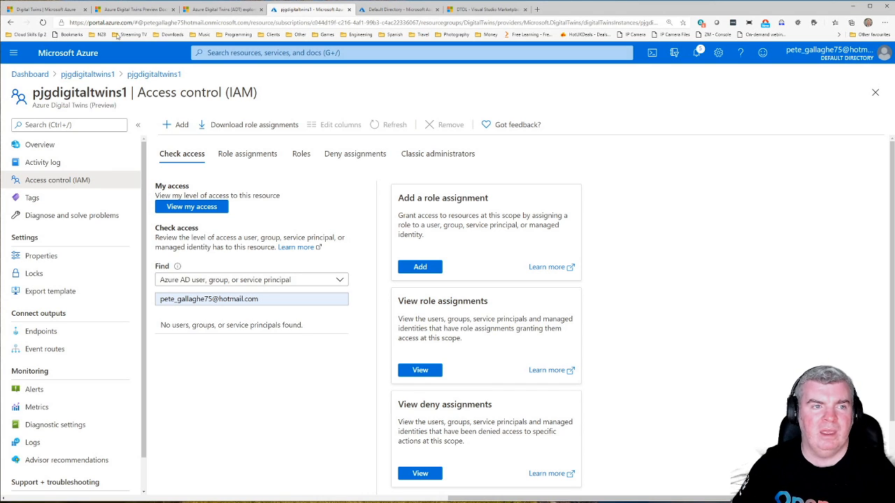
Step: Start a new app registration in Azure Active Directory and name it digitaltwinsapp
click(30, 74)
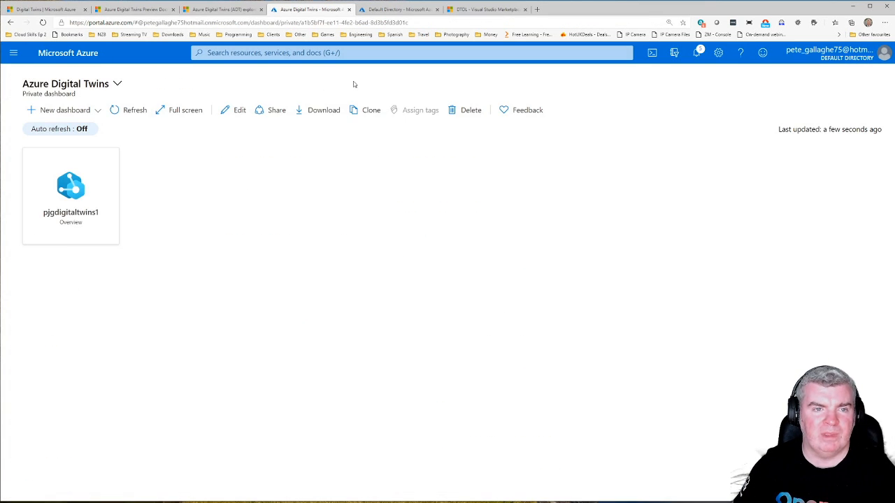
click(323, 52)
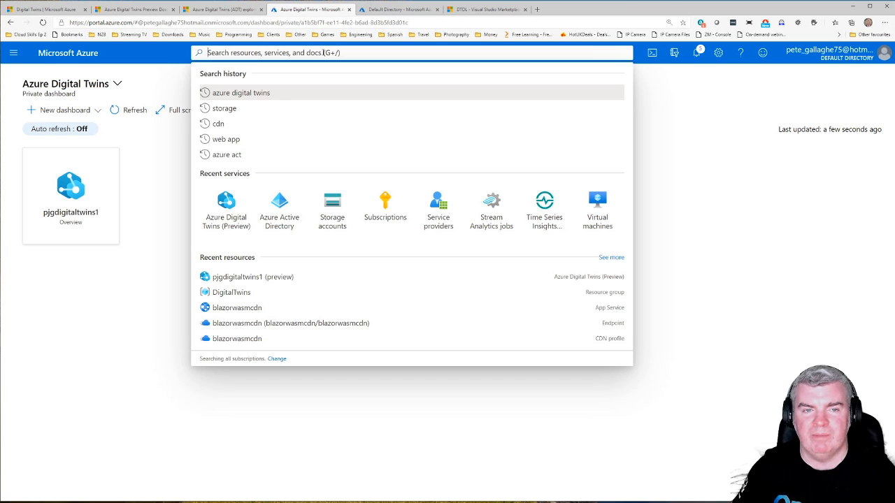
click(279, 208)
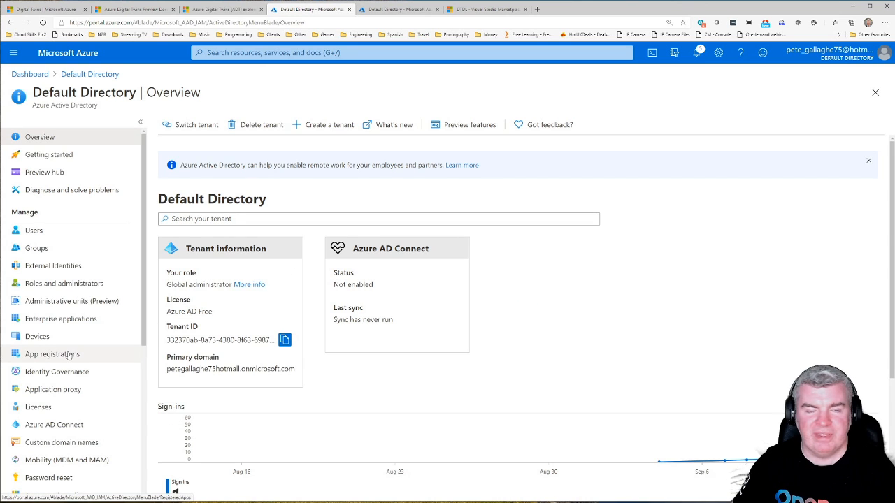
click(69, 357)
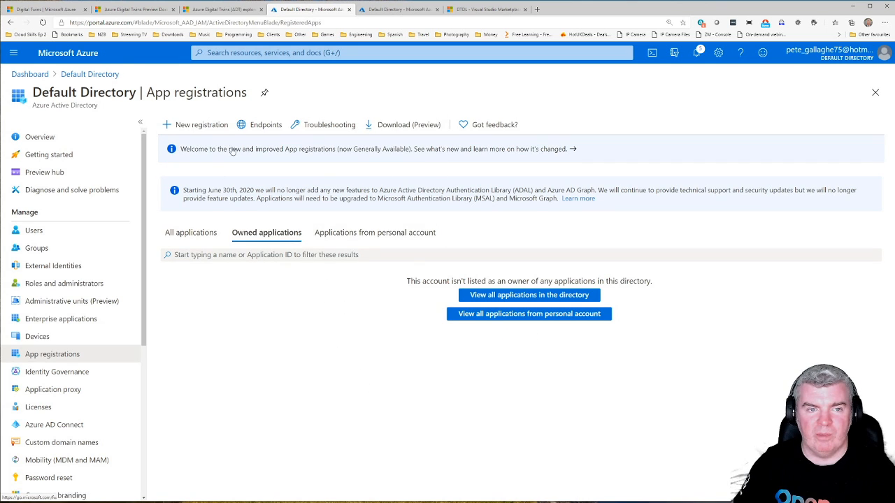
click(184, 126)
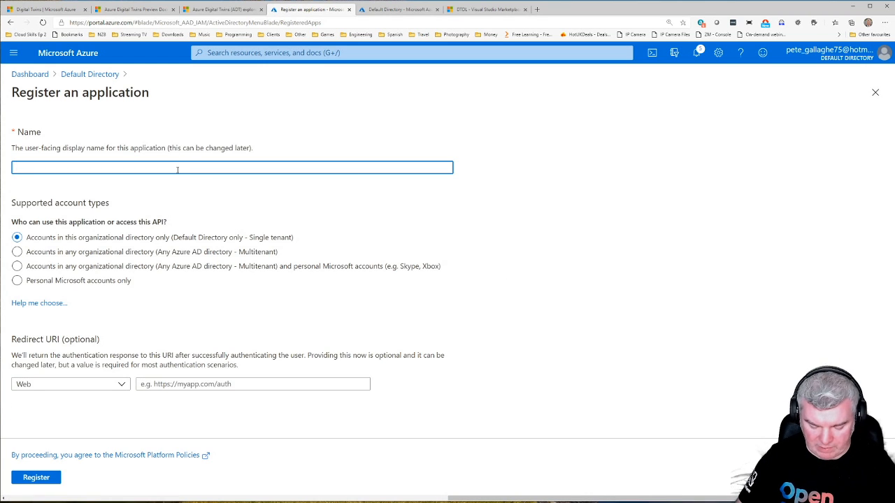
text(digitaltwins)
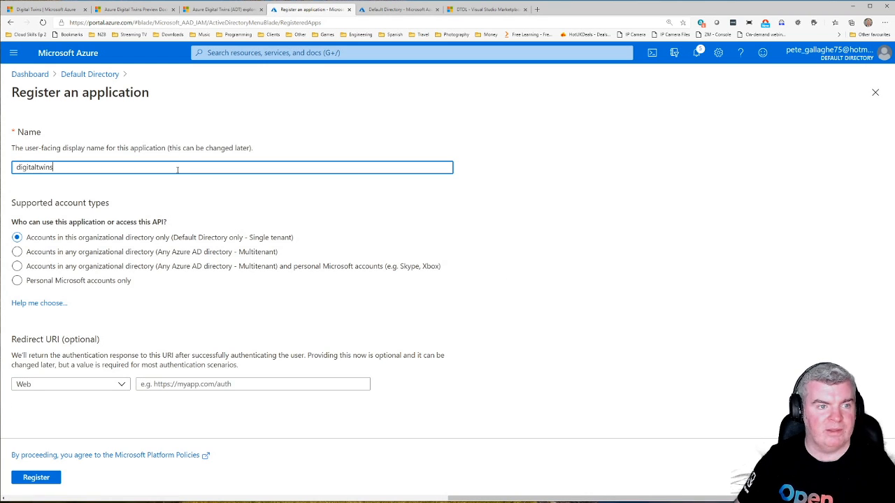
text(app)
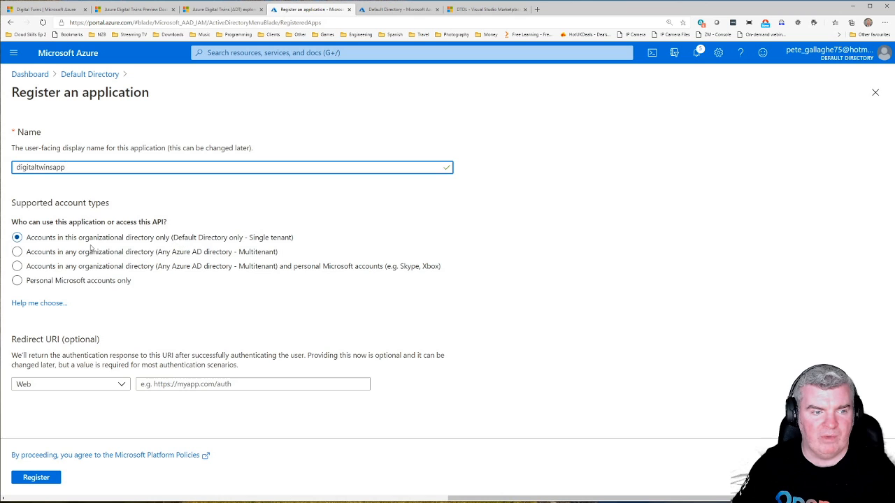
click(74, 386)
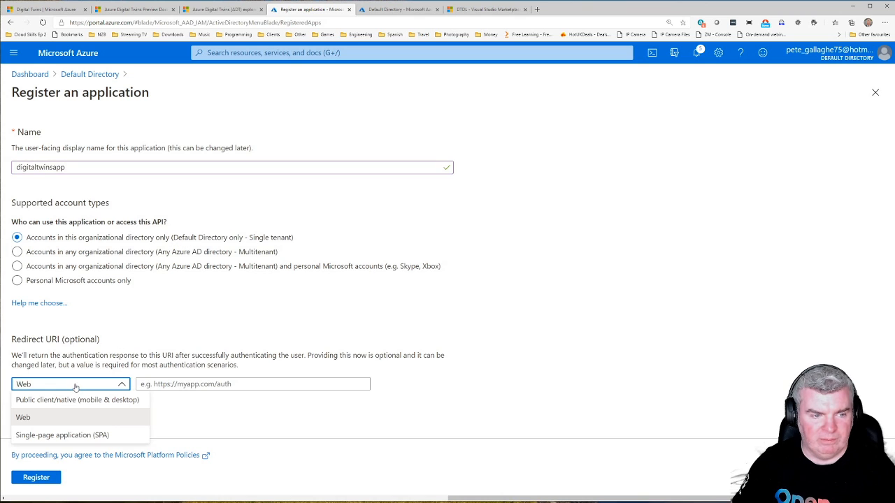
click(32, 405)
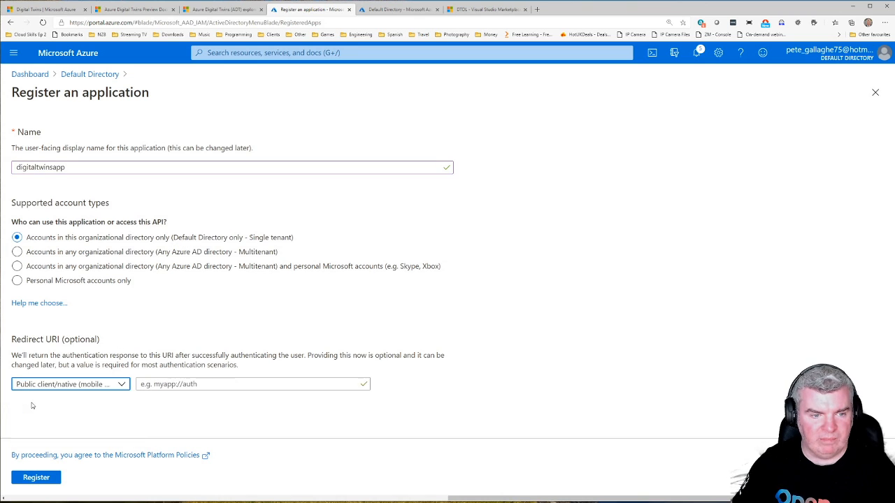
click(195, 384)
text(http)
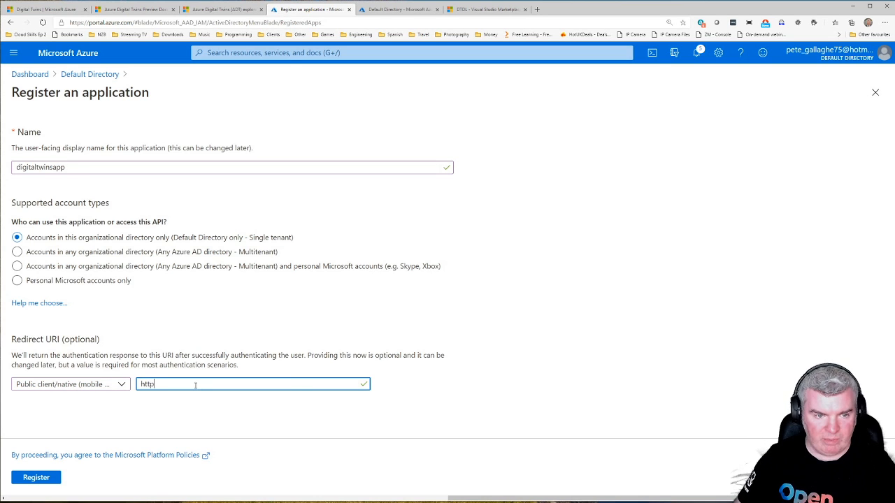
text(://local)
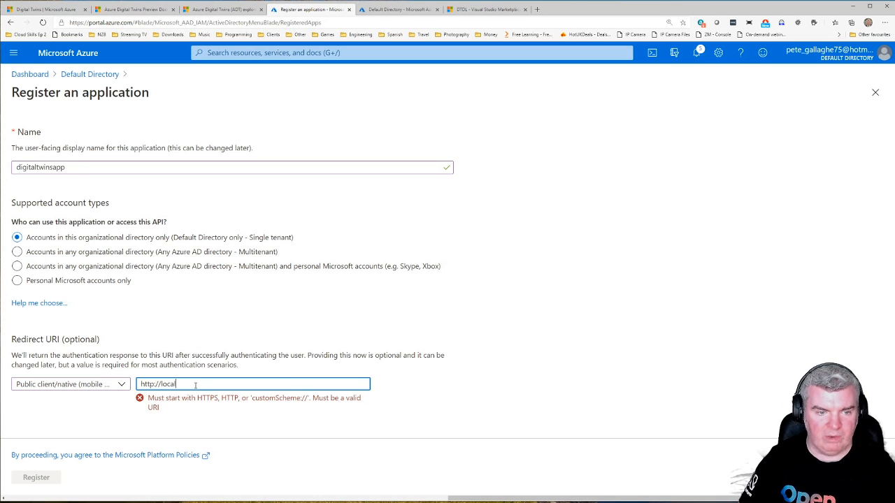
text(host)
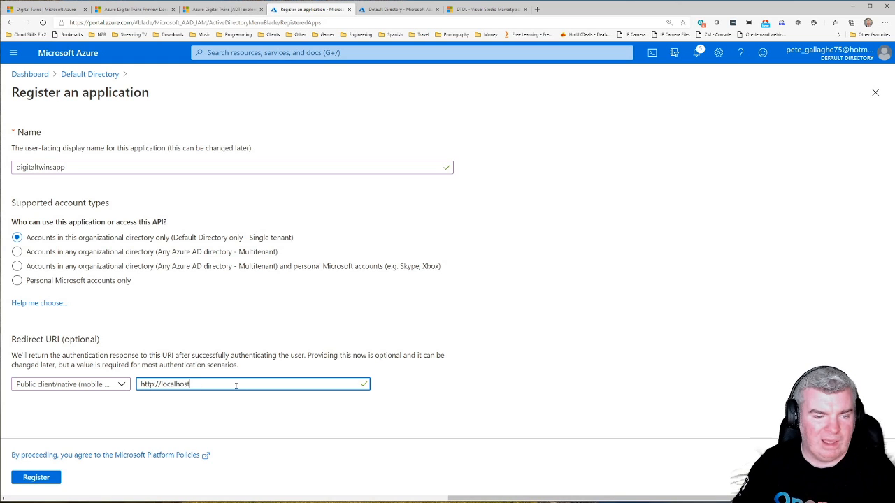
click(37, 478)
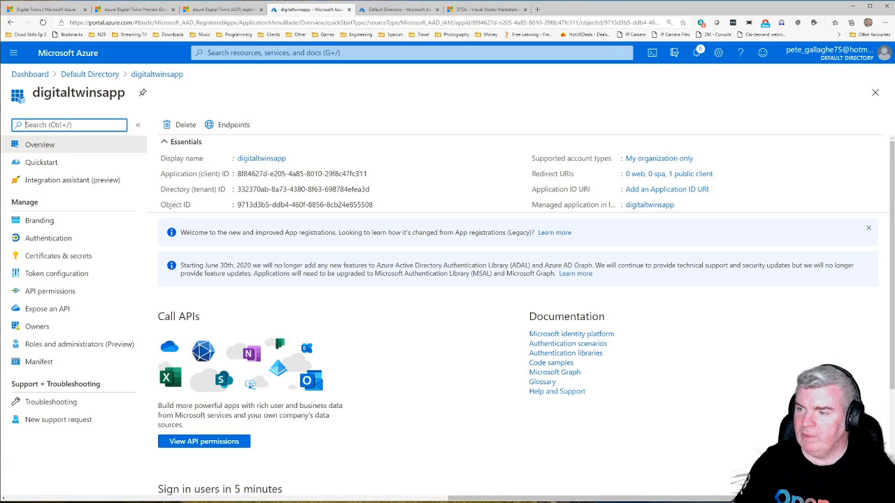
Step: Add the Azure Digital Twins delegated permission Read.Write to the app's API permissions, finding the API among those the organization uses
click(54, 291)
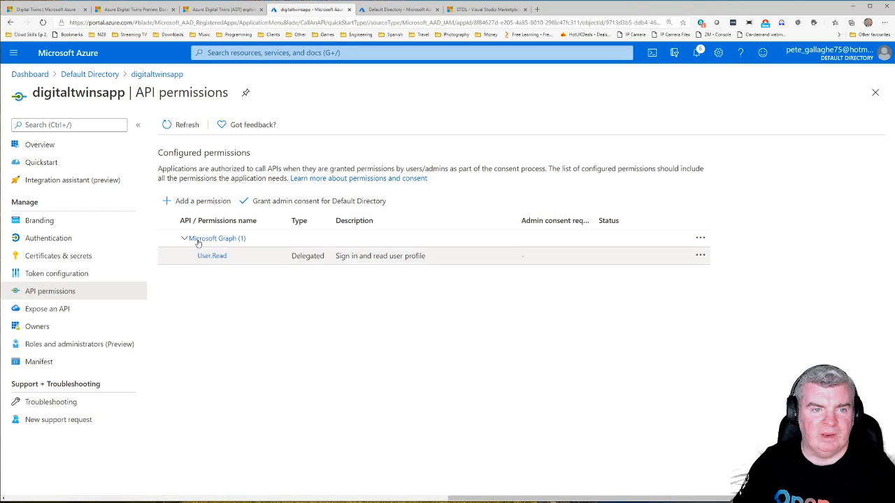
click(194, 202)
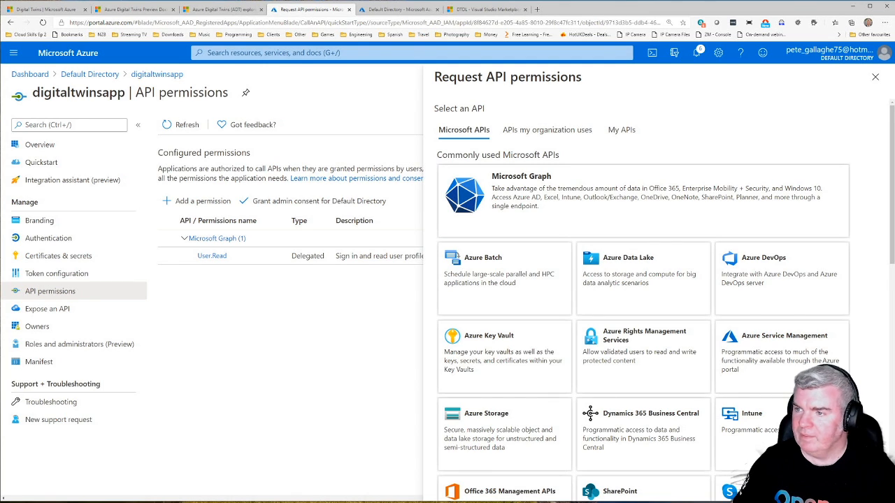
click(549, 132)
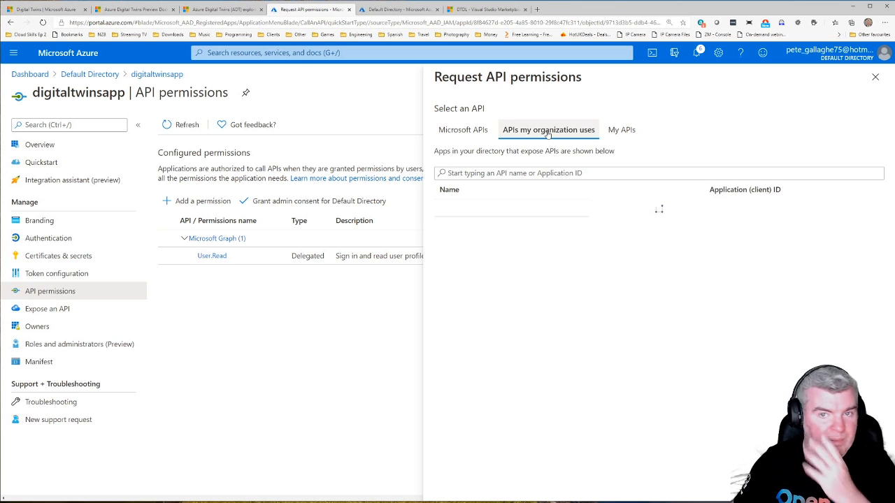
click(510, 173)
text(azure)
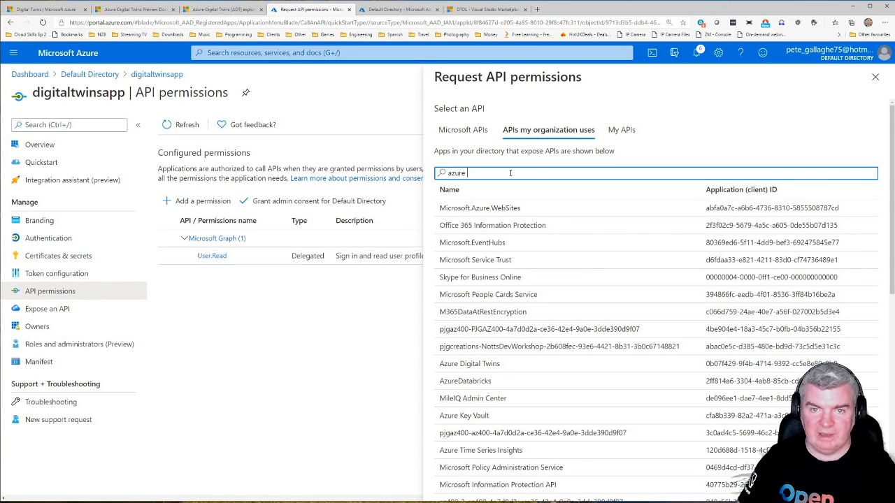
text( digital)
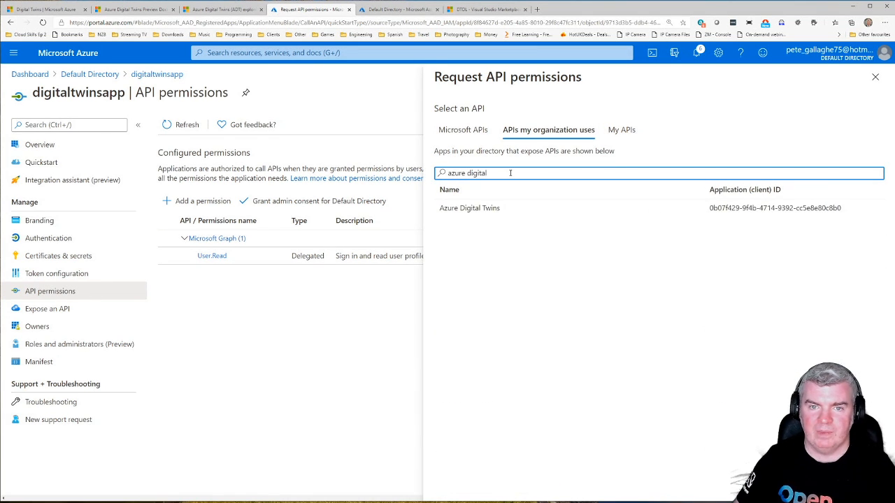
click(475, 209)
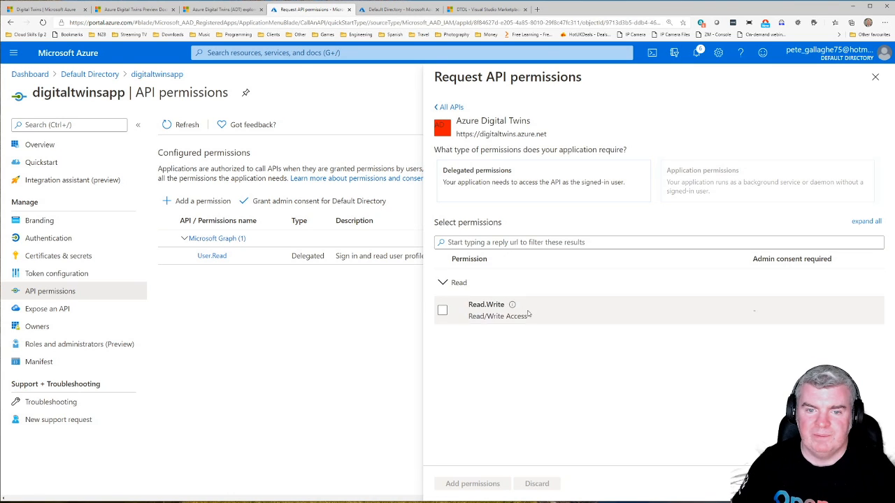
click(443, 311)
click(467, 485)
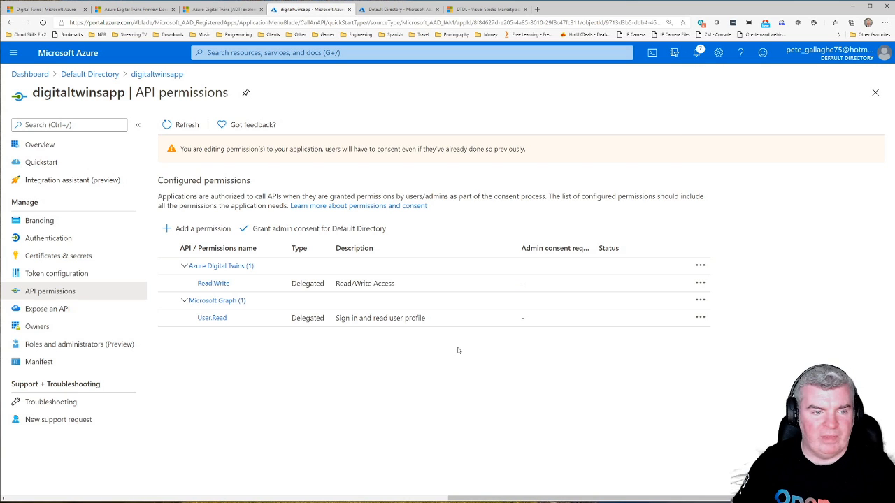
Step: Open the app's manifest and examine its requiredResourceAccess section
click(39, 362)
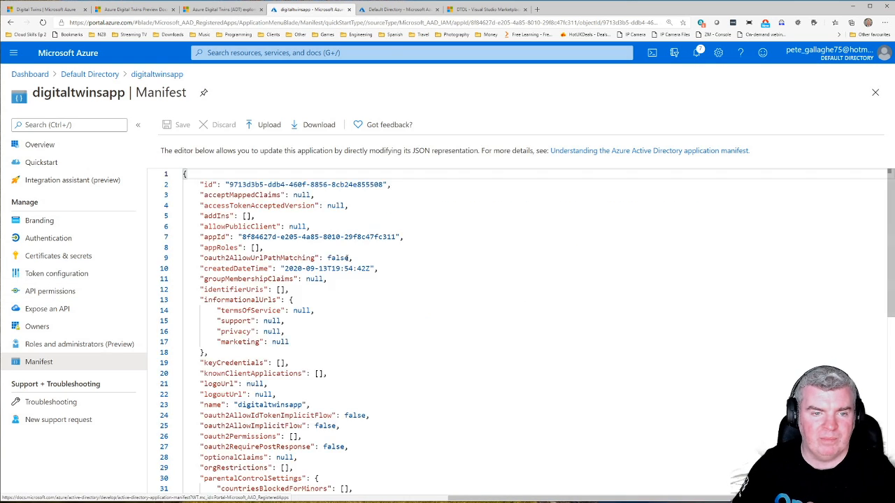
scroll(346, 258, down, 10)
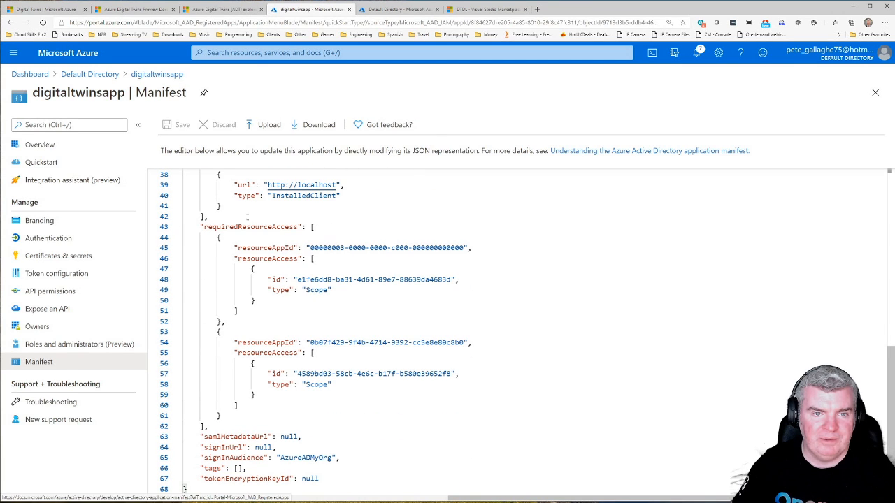
click(272, 227)
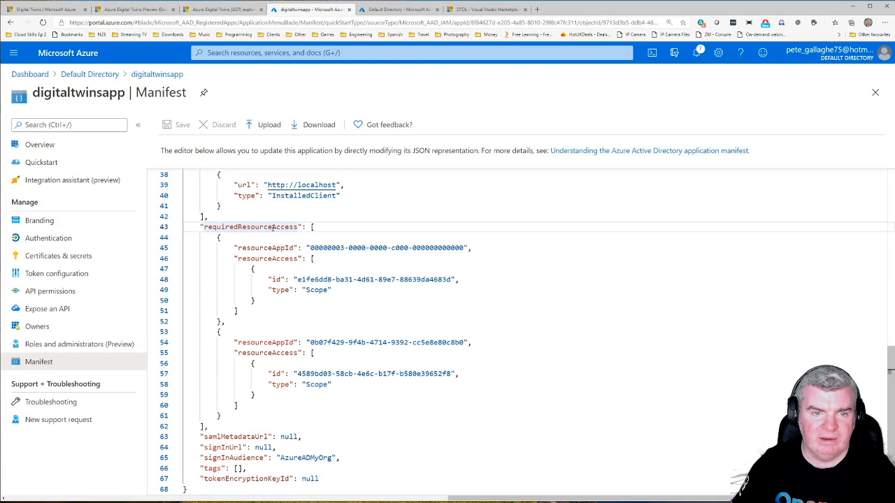
scroll(280, 222, up, 2)
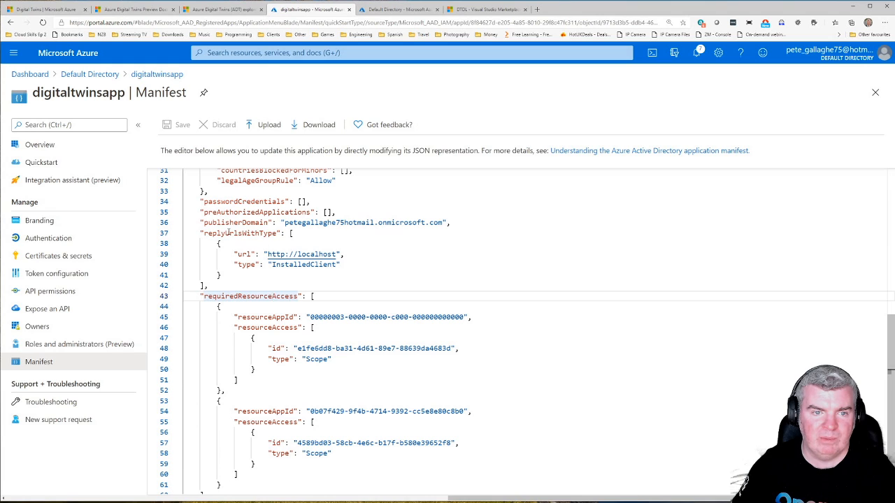
Step: Check the replyUrlsWithType entry in the app manifest and return to the digitaltwinsapp overview
double_click(228, 232)
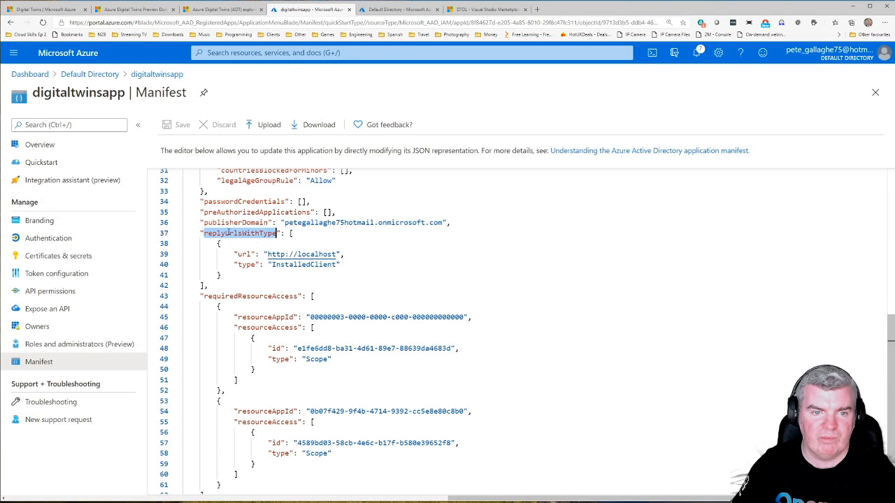
click(340, 255)
scroll(306, 302, down, 2)
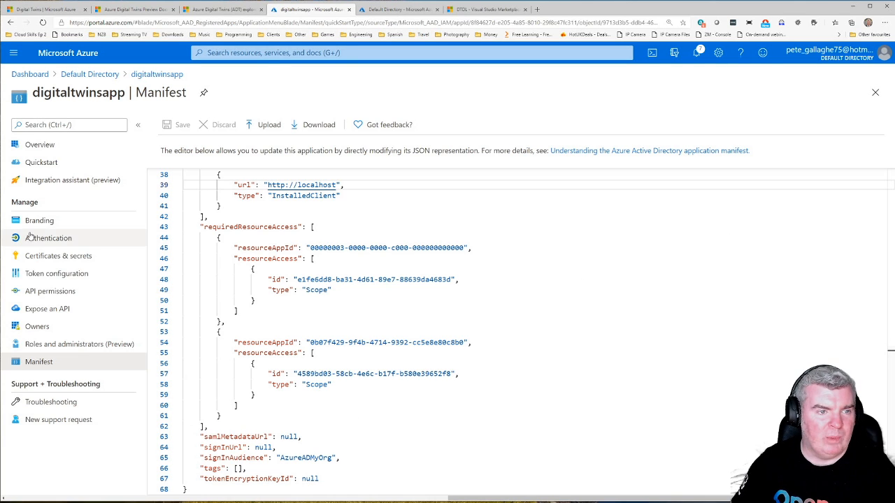
click(32, 145)
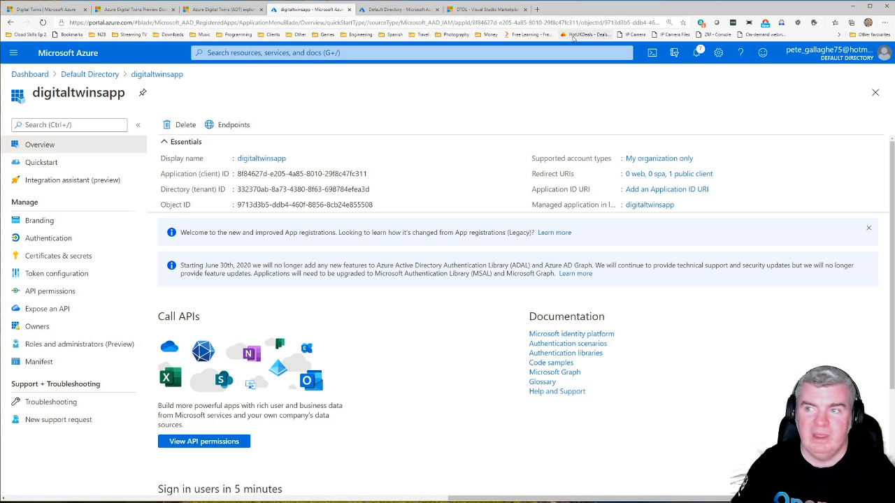
Step: View the ADT explorer sample page, and switch to File Explorer at the client\src folder of Azure_Digital_Twins__ADT__explorer
click(219, 9)
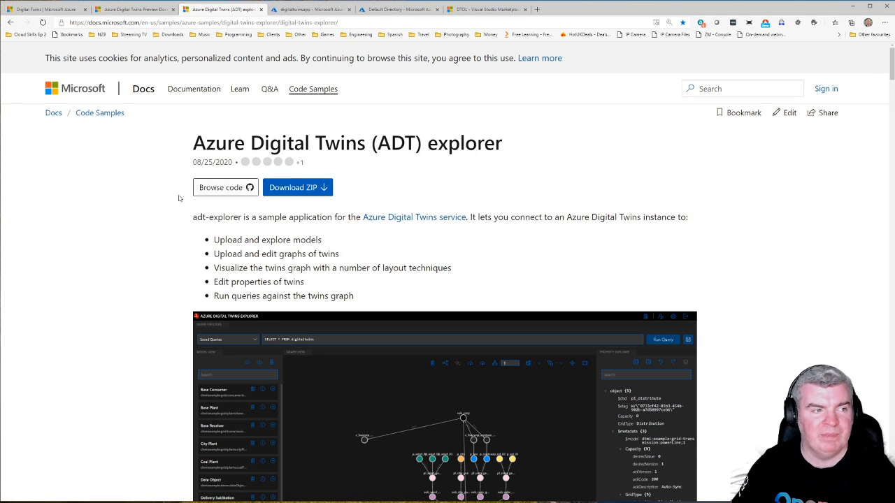
drag(411, 501, 417, 67)
right_click(417, 67)
click(240, 203)
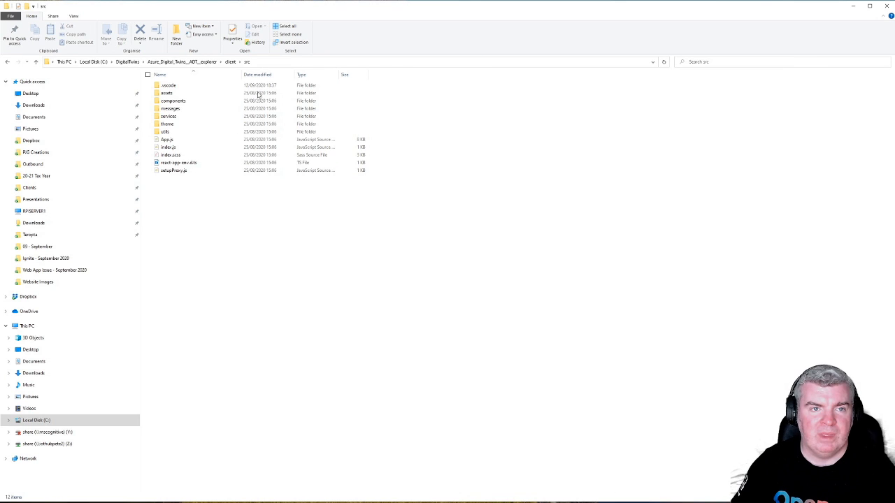
click(232, 63)
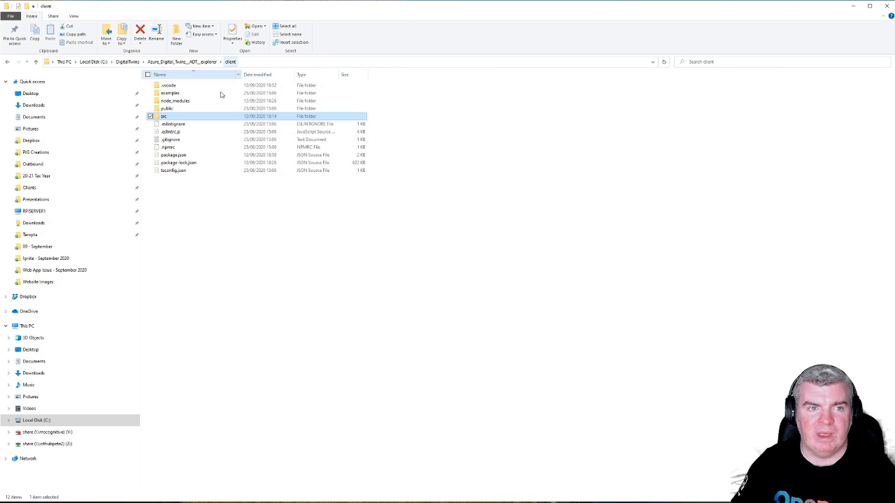
key(Return)
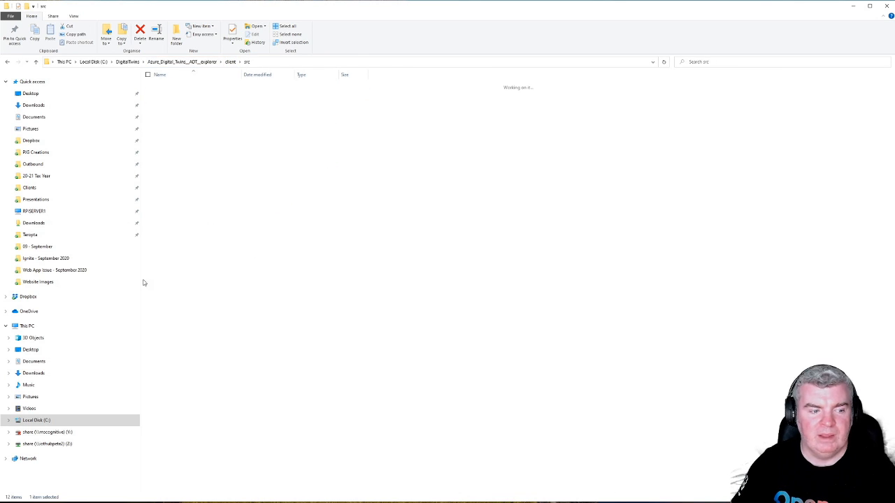
click(297, 64)
text(code .)
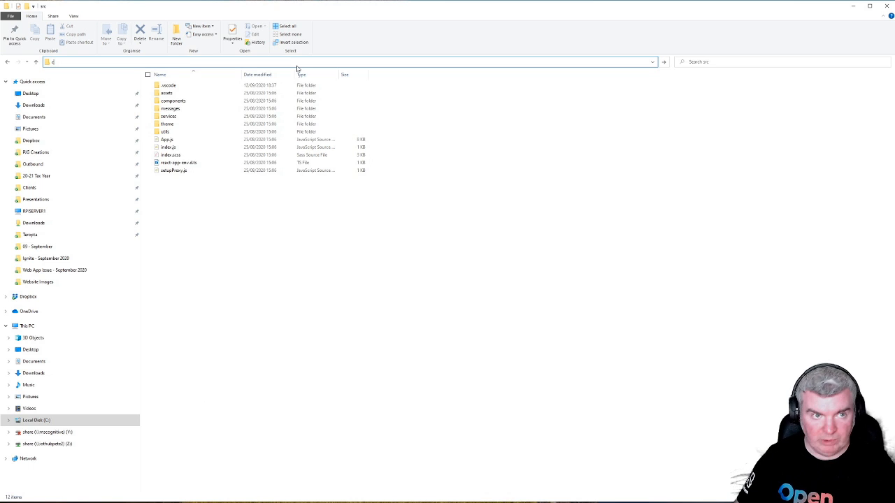
key(Return)
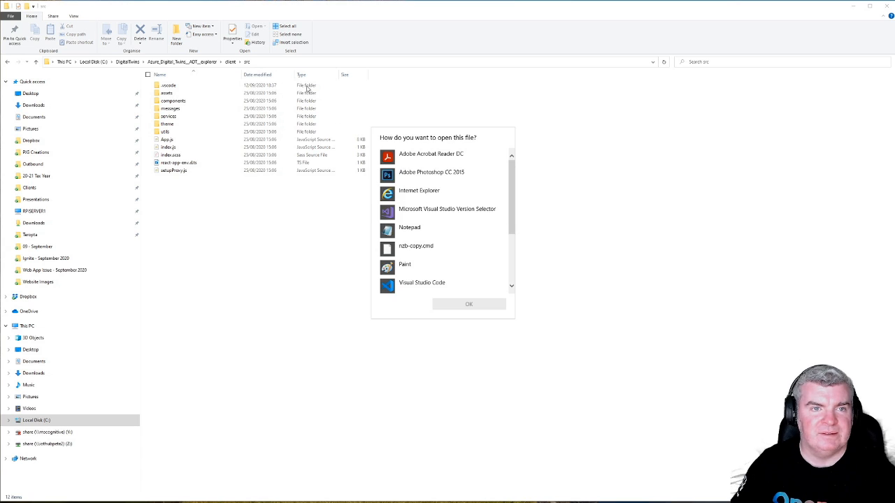
key(Escape)
Step: Open a command prompt in the client\src folder and reposition its window
click(278, 64)
text(cmd)
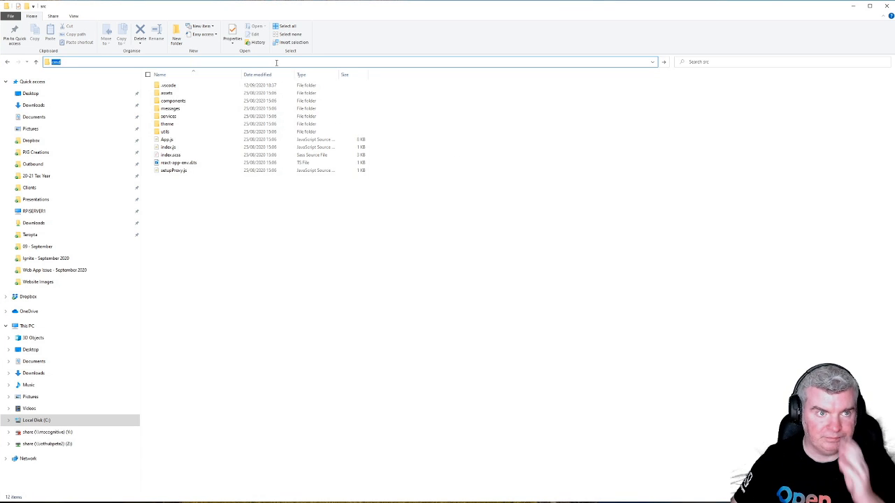
key(Return)
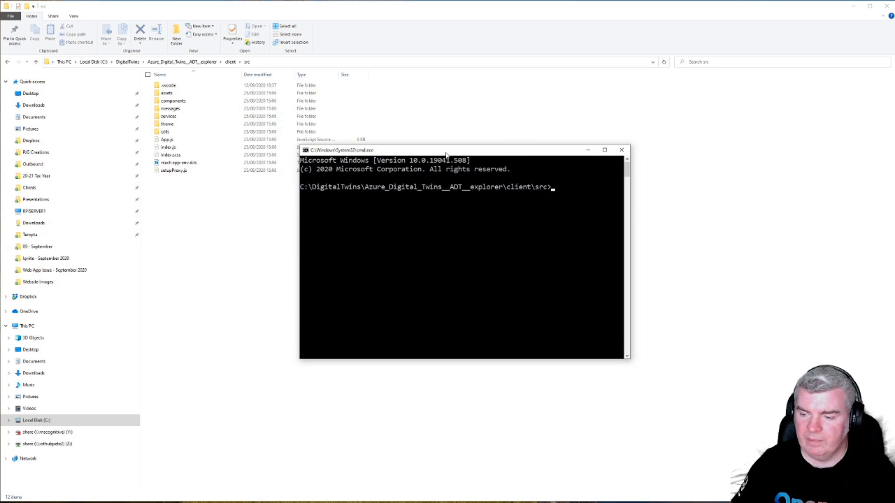
drag(451, 153, 410, 149)
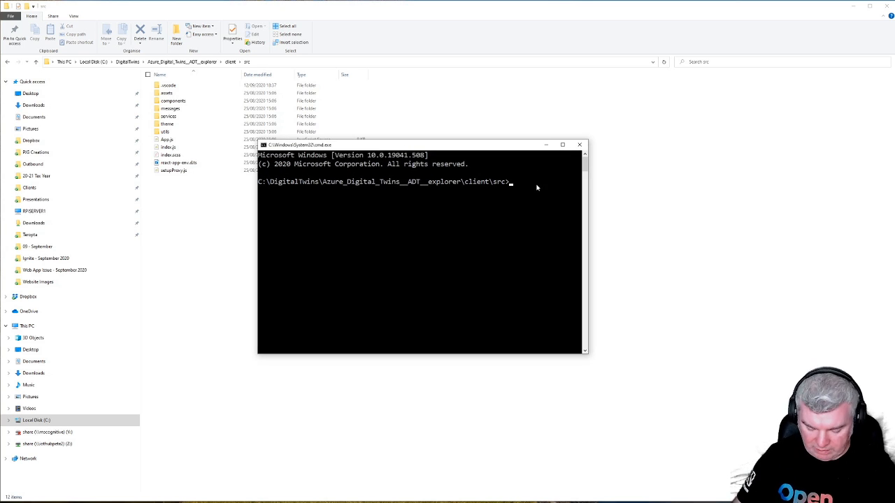
Step: Install the ADT explorer client's packages with npm install
text(npm instal)
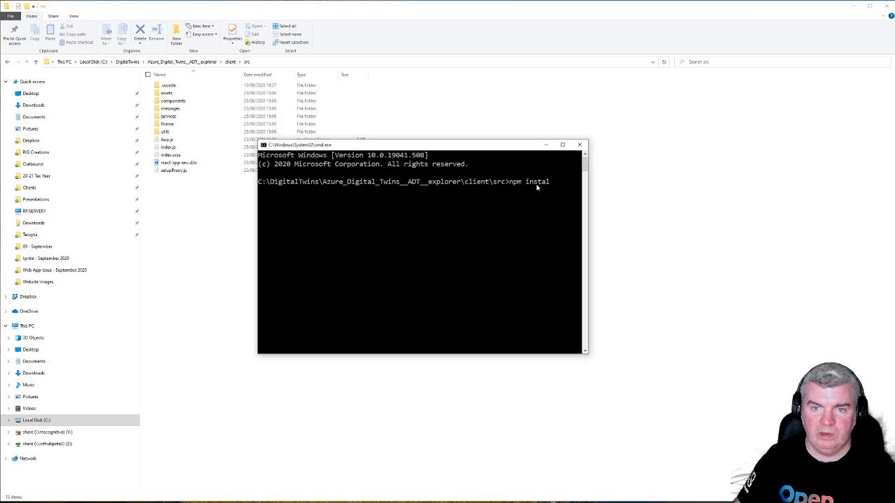
text(l)
key(Return)
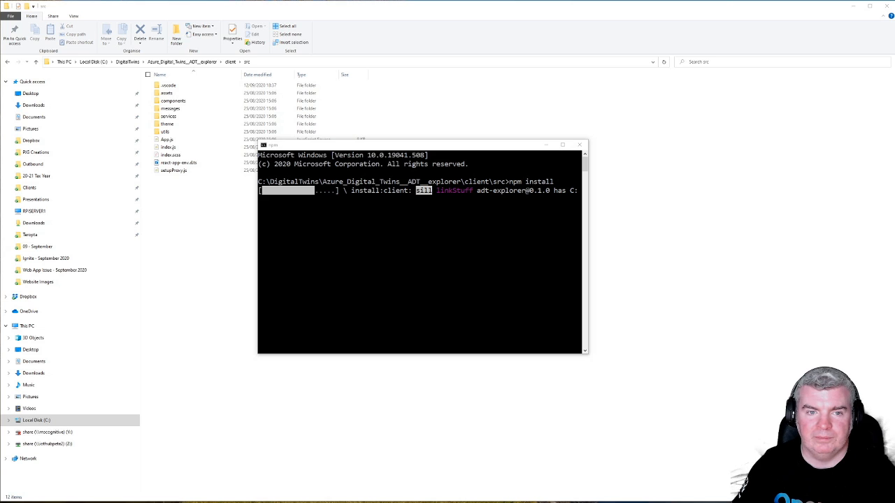
Step: Start the ADT explorer app with npm run start
click(422, 287)
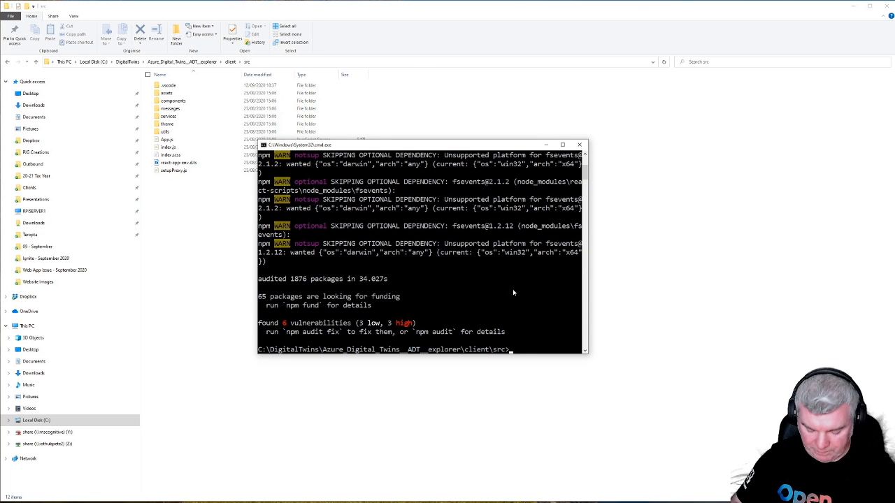
text(npm run start)
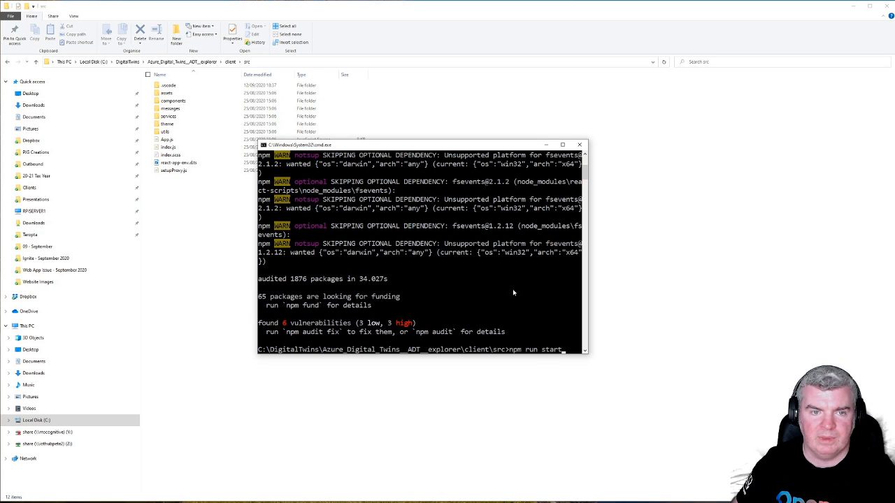
key(Return)
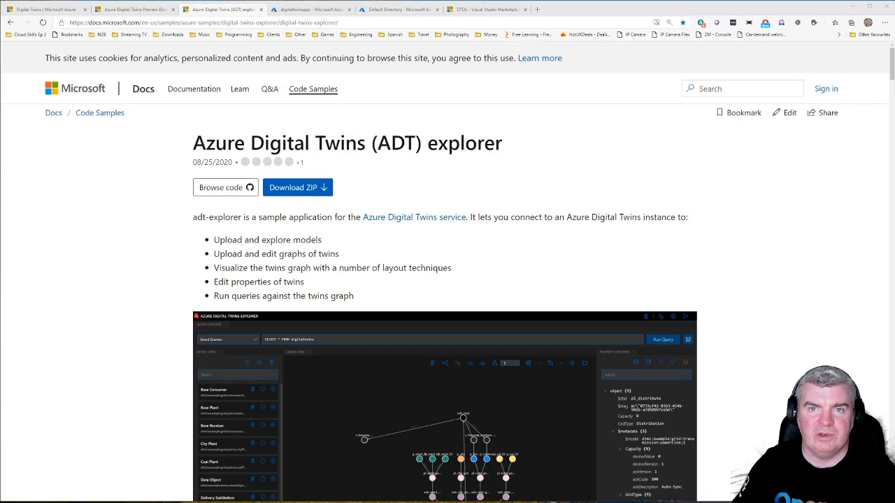
Step: Switch to the browser and view the DTDL extension page on Visual Studio Marketplace
click(490, 10)
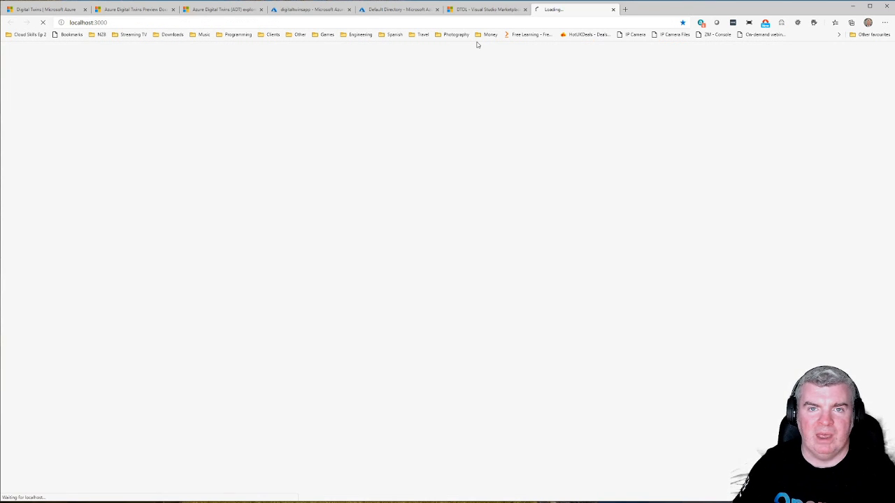
click(472, 12)
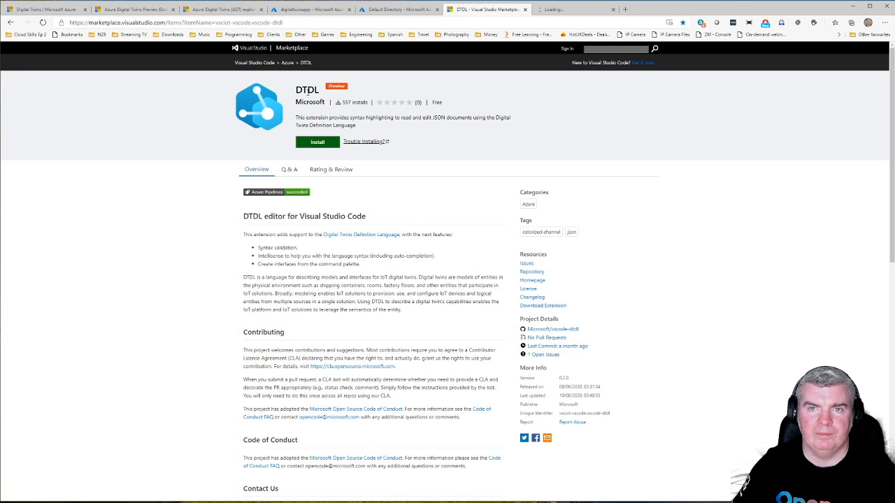
click(580, 4)
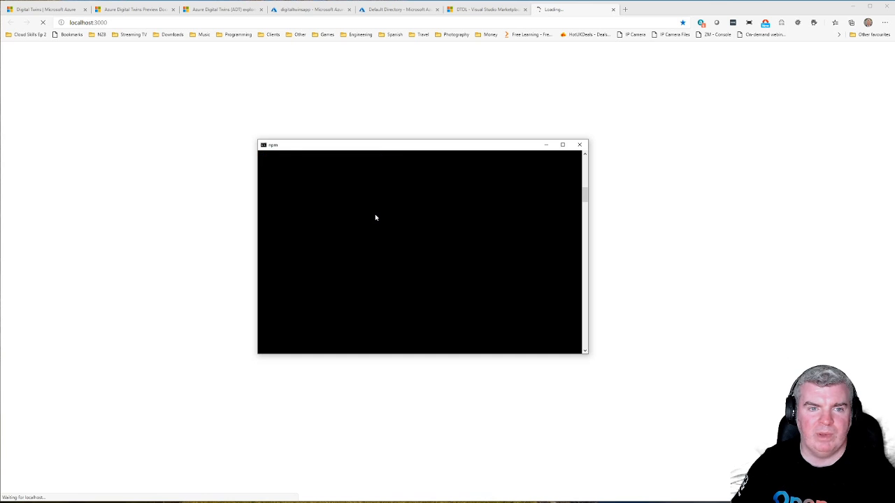
Step: Bring up ADT Explorer at localhost:3000 and open its sign-in dialog
click(561, 11)
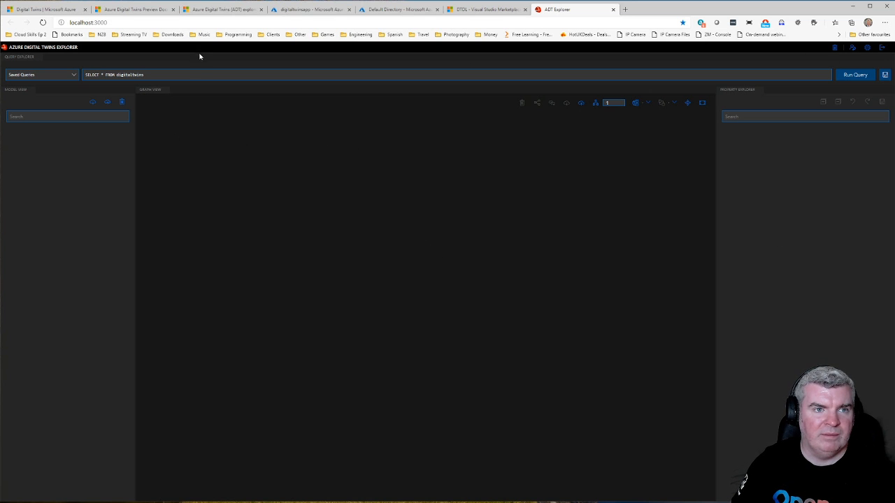
key(ctrl+plus)
key(ctrl+plus)
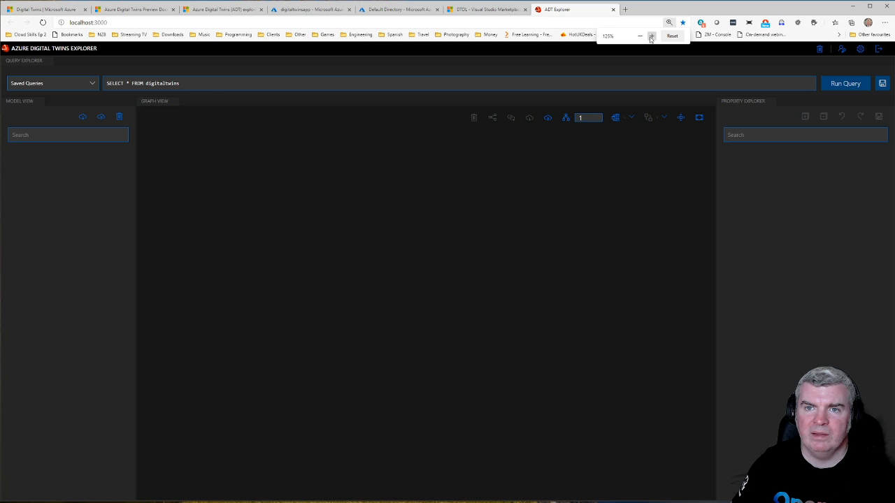
click(652, 36)
click(651, 36)
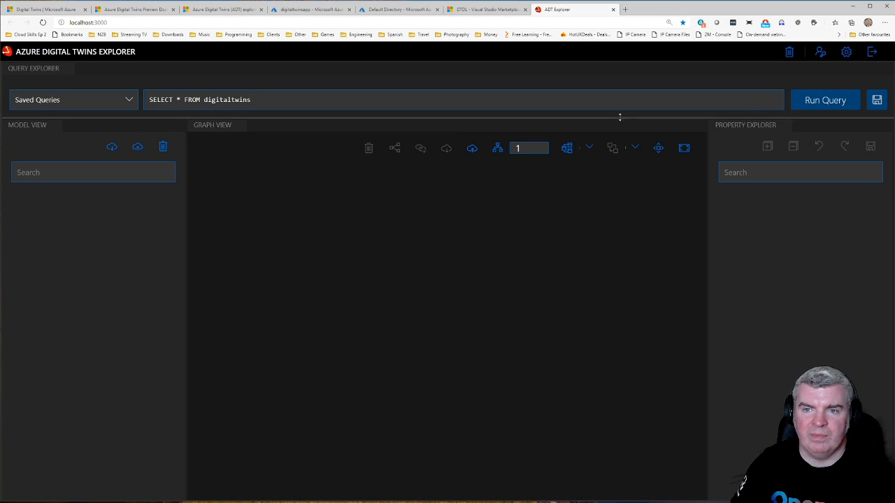
click(821, 53)
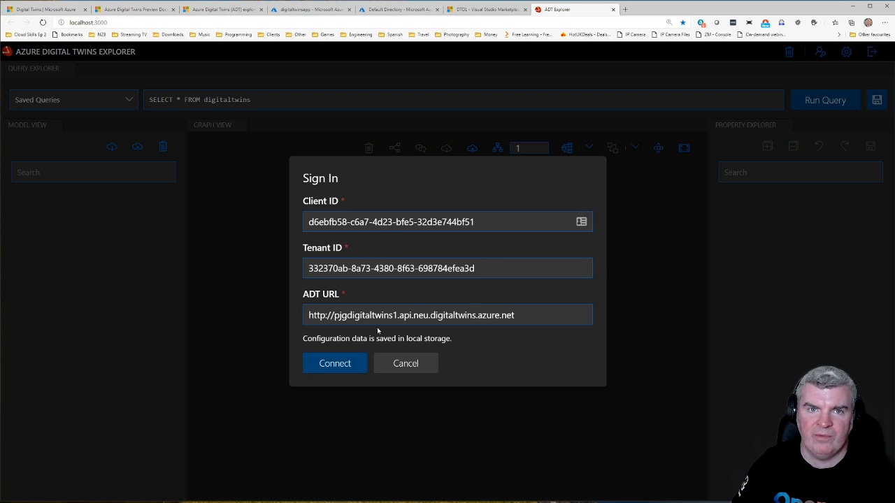
Step: Copy the application (client) ID from the digitaltwinsapp overview into the Client ID field of ADT Explorer's sign-in dialog
click(393, 12)
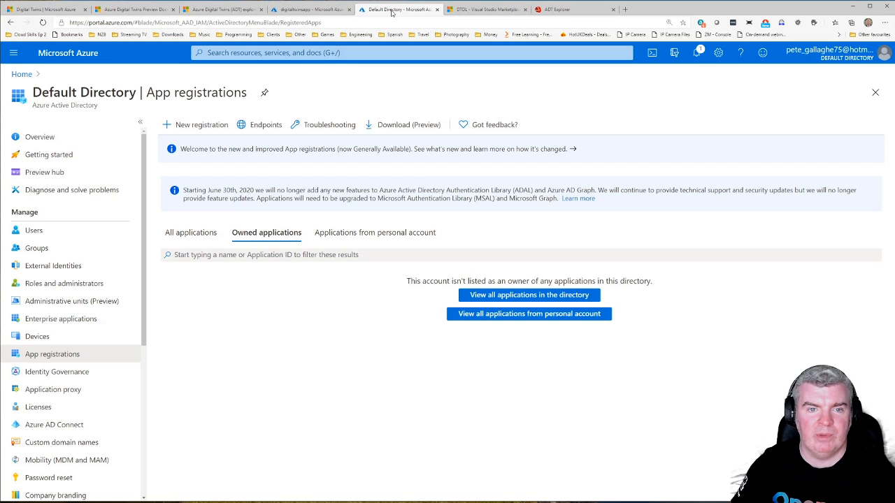
click(301, 12)
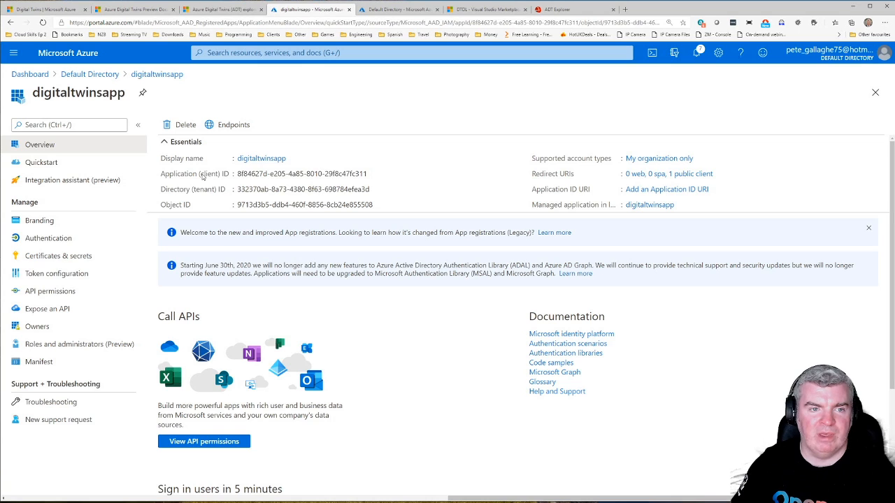
mouse_move(329, 172)
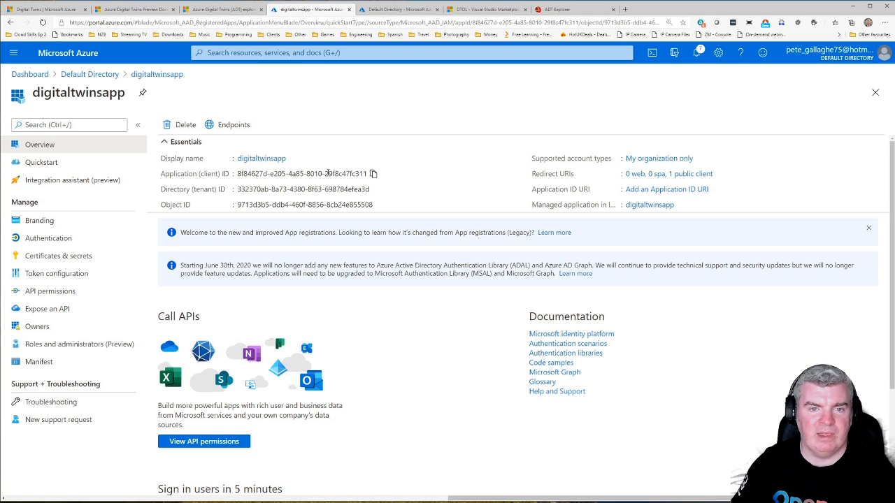
click(374, 174)
click(557, 9)
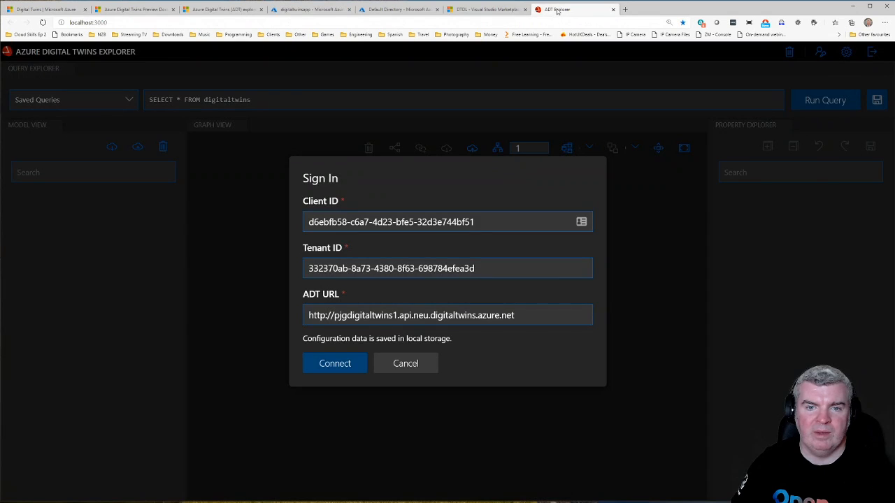
drag(482, 223, 271, 235)
key(ctrl+v)
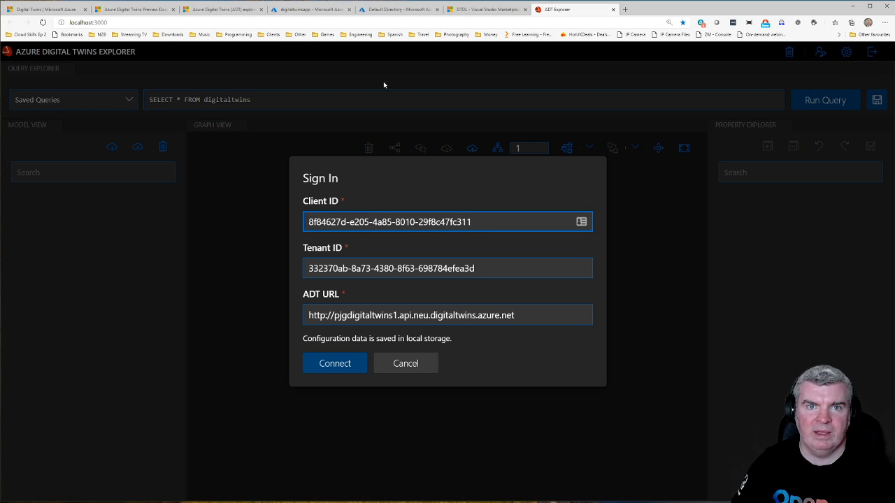
Step: Copy the directory (tenant) ID from the digitaltwinsapp overview into the sign-in dialog's Tenant ID field
click(311, 9)
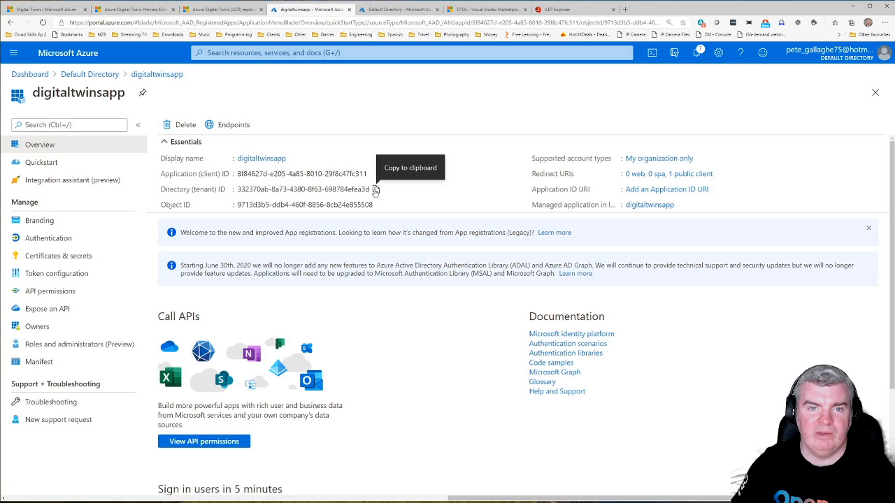
click(376, 190)
click(560, 9)
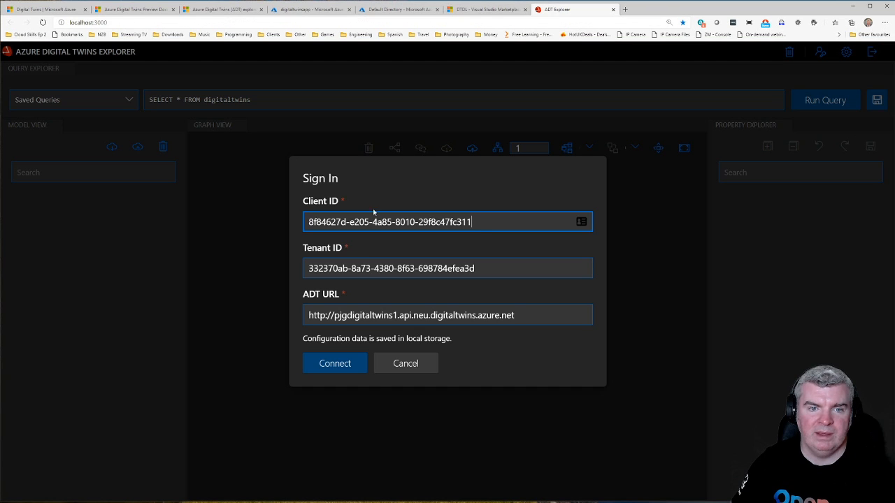
drag(485, 269, 307, 268)
key(ctrl+v)
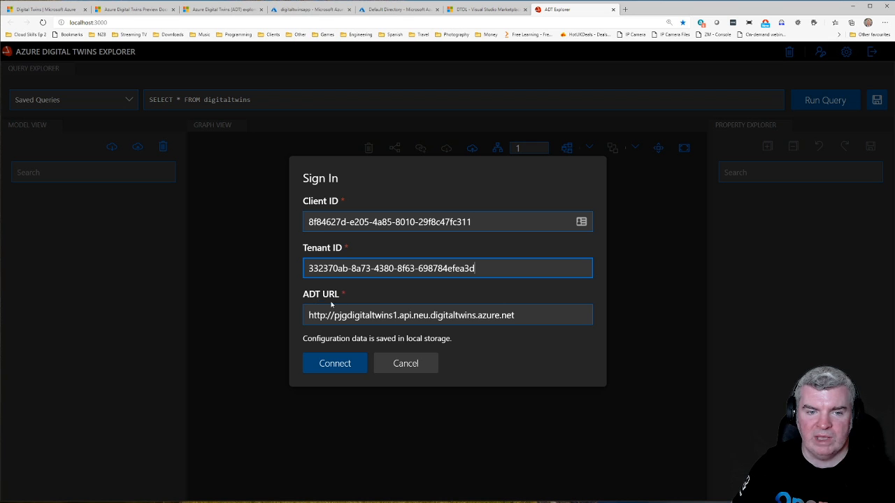
Step: Copy the host name from the pjgdigitaltwins1 overview into the ADT URL field of ADT Explorer's sign-in dialog and try to connect
click(298, 9)
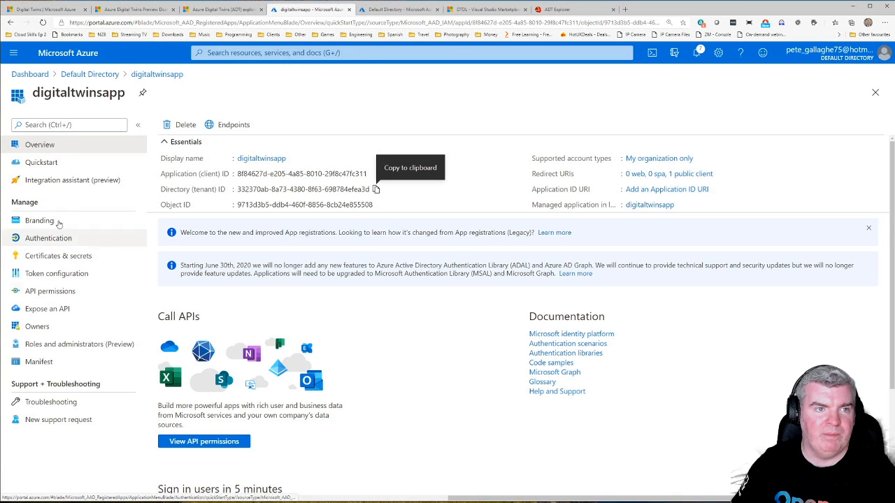
click(33, 75)
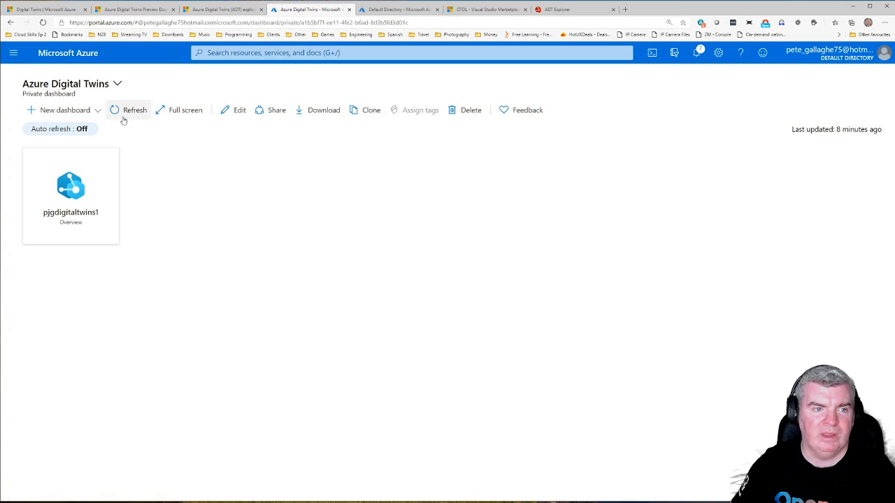
click(77, 185)
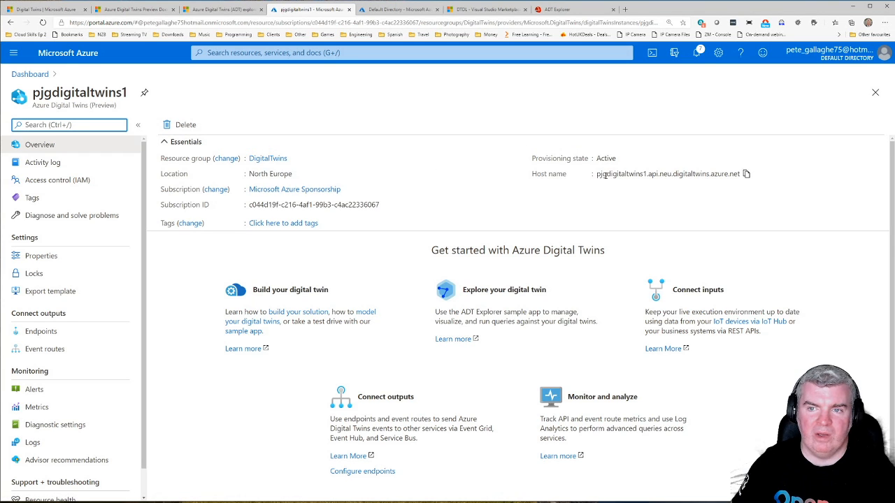
click(747, 174)
click(570, 14)
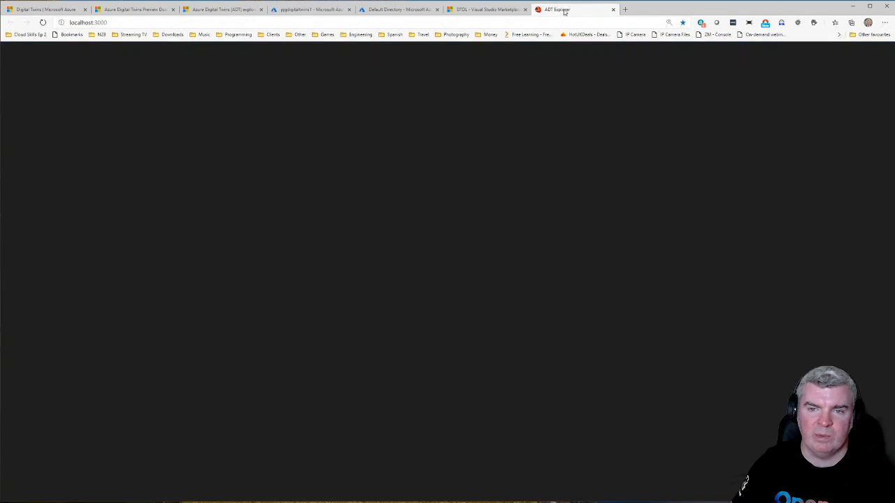
drag(517, 315, 296, 330)
key(ctrl+v)
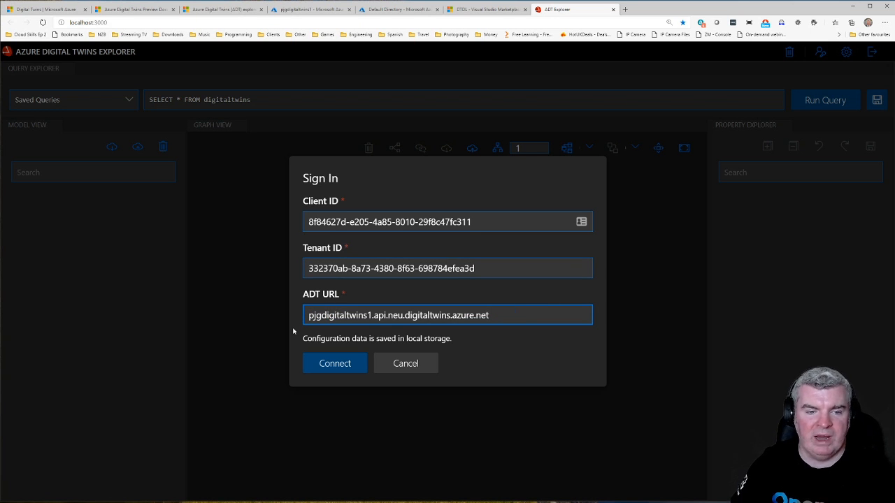
click(348, 363)
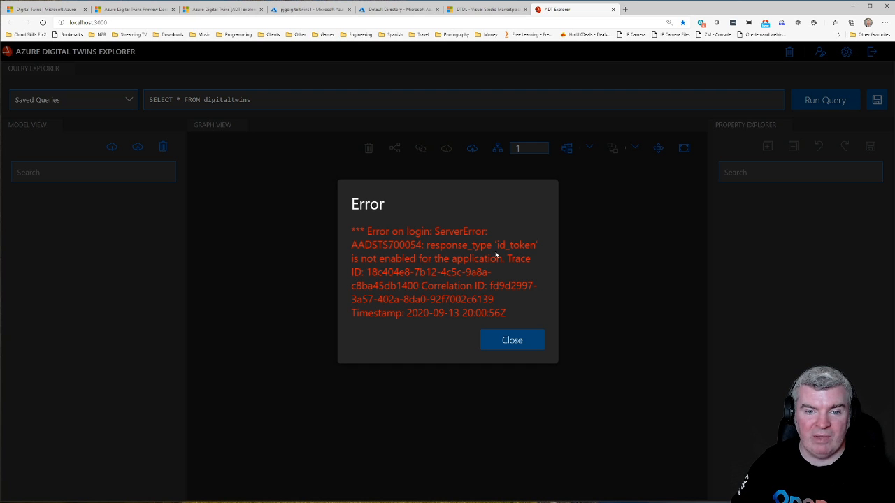
click(525, 341)
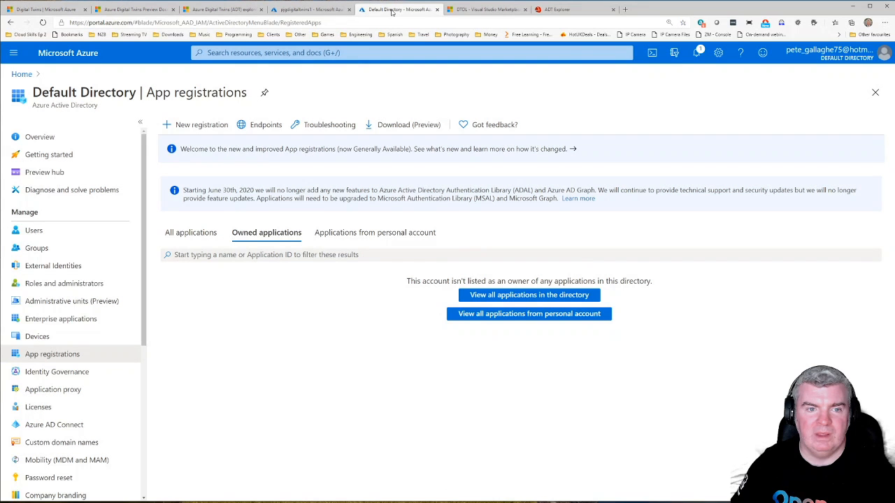
Step: Reload the Default Directory app registrations, open digitaltwinsapp, check its API permissions and go to its authentication settings
click(381, 10)
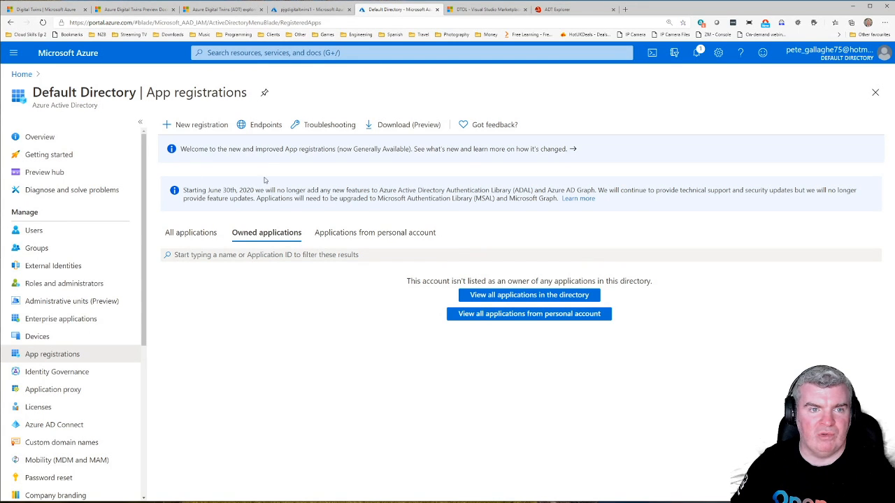
click(43, 22)
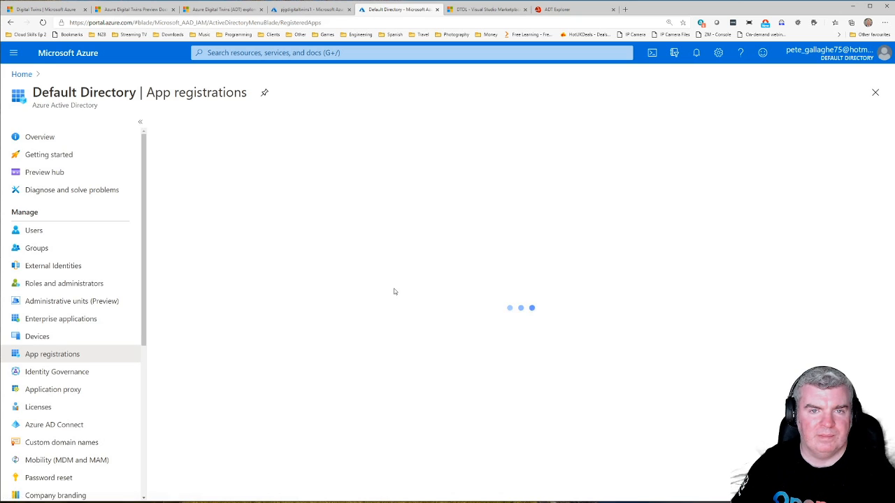
click(217, 295)
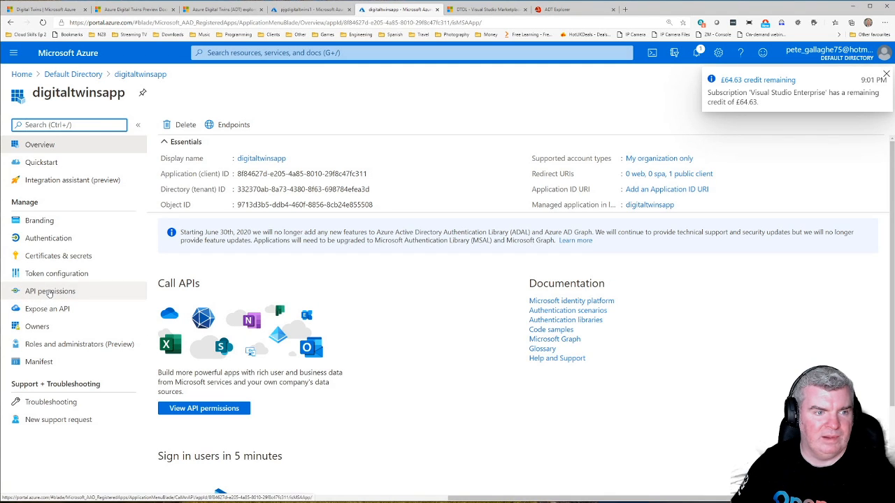
click(49, 292)
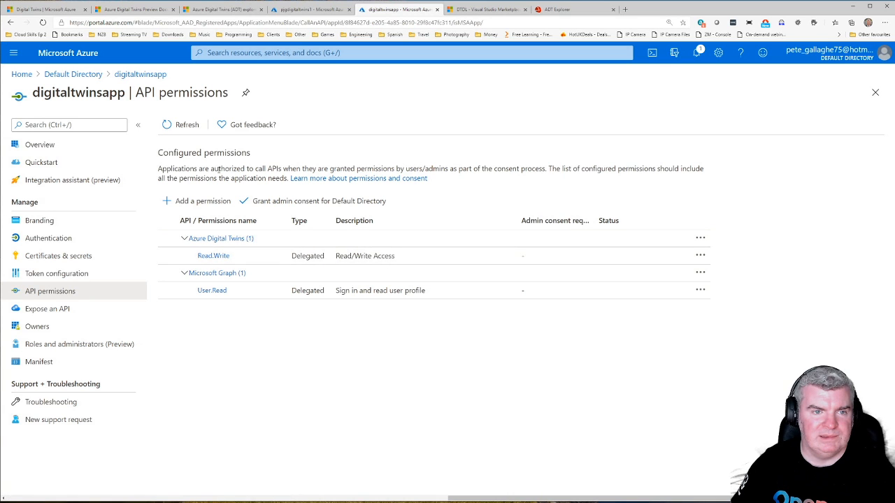
click(42, 239)
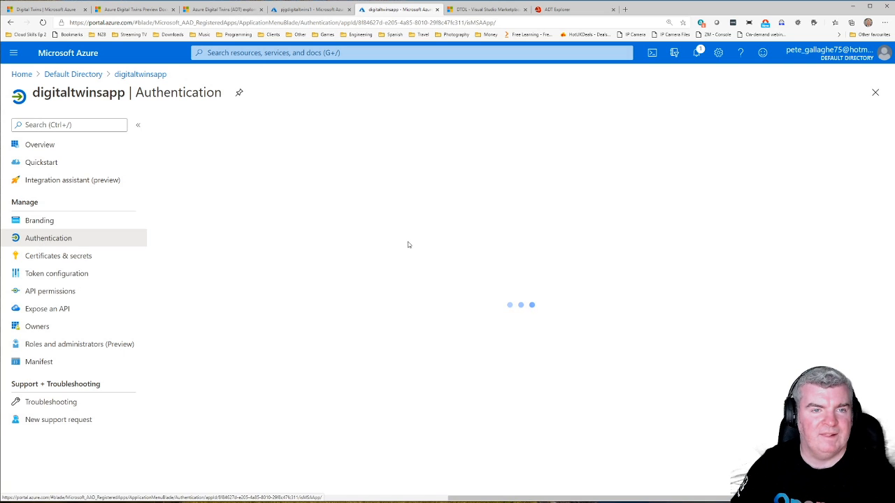
scroll(418, 241, down, 1)
scroll(418, 241, down, 2)
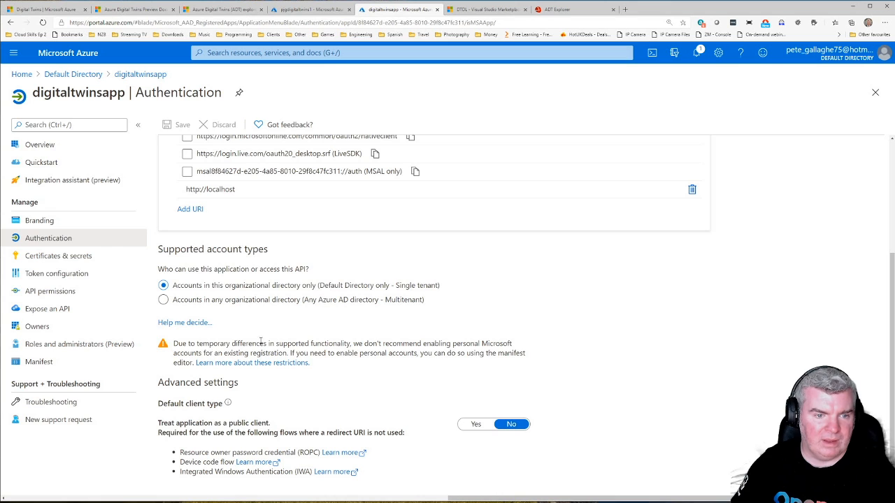
scroll(201, 198, up, 3)
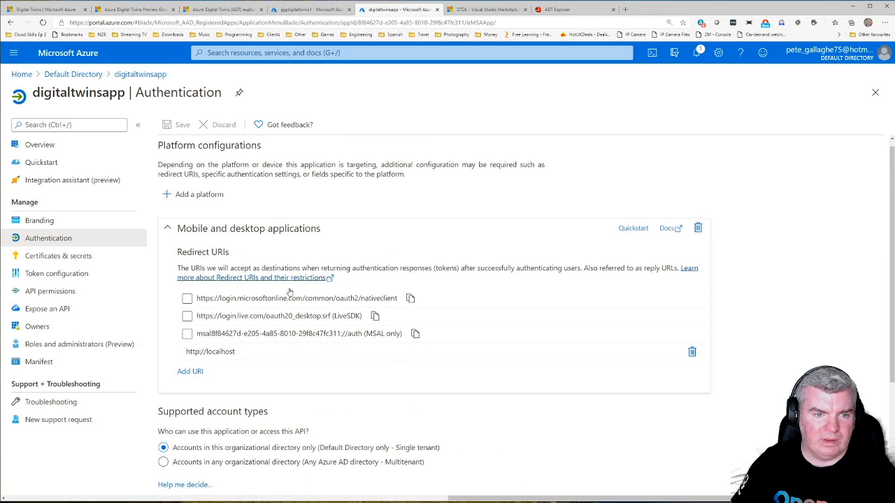
scroll(228, 357, down, 2)
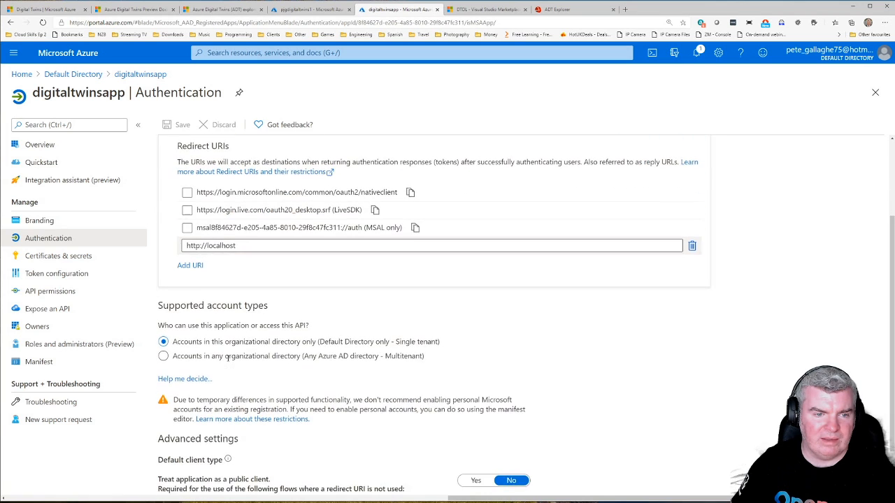
scroll(217, 259, up, 3)
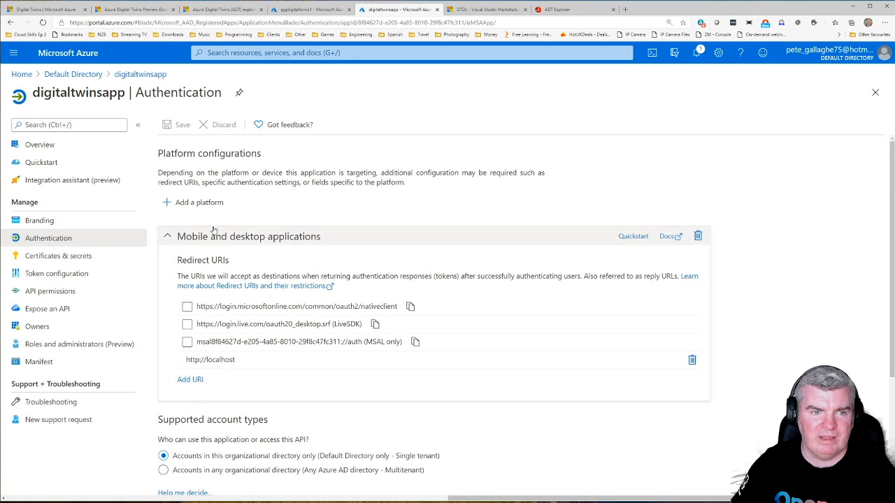
click(197, 203)
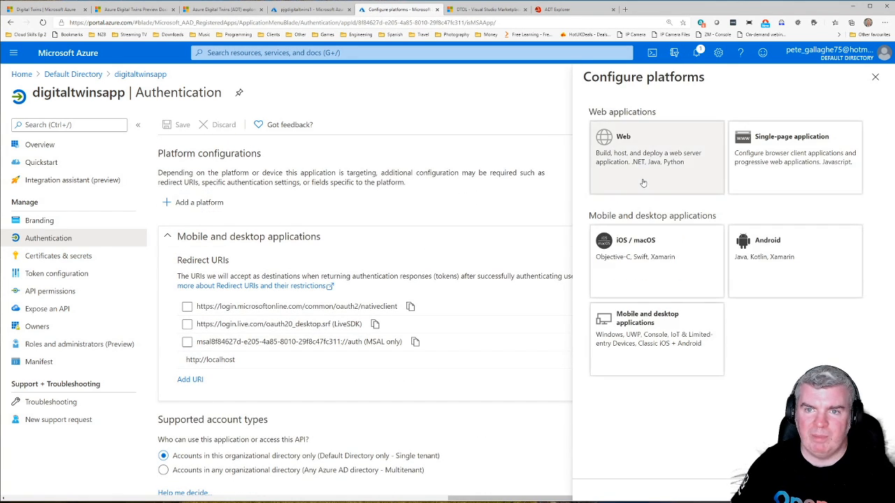
click(628, 159)
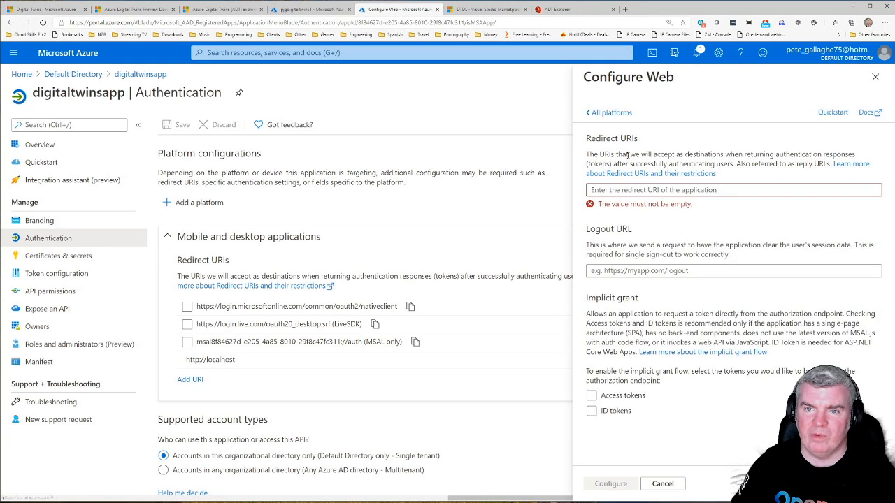
click(667, 273)
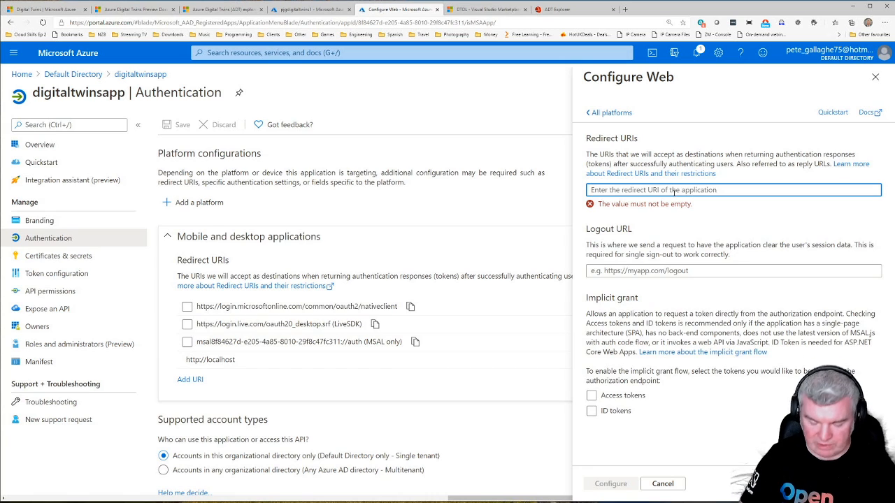
text(http)
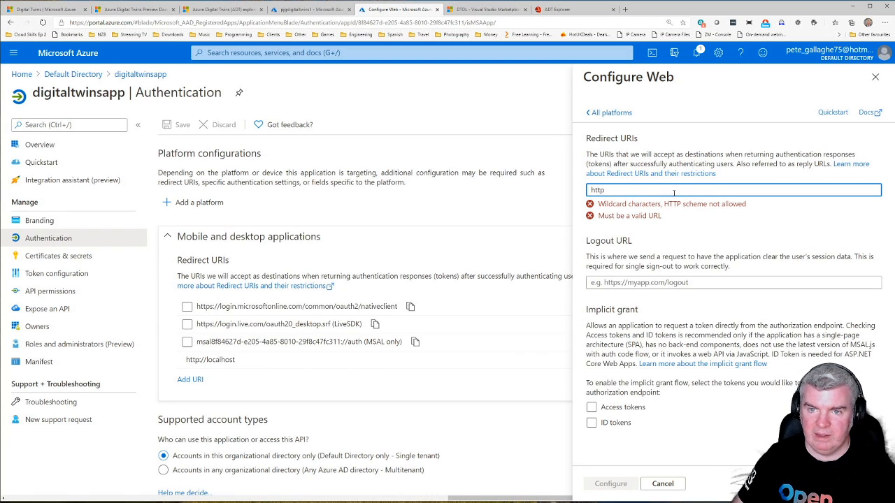
text(://localhops)
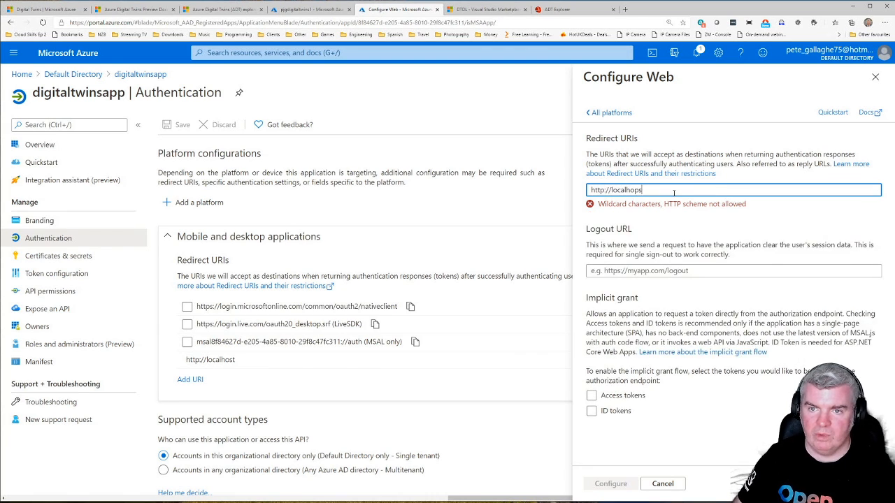
key(BackSpace)
key(BackSpace)
text(st:3000)
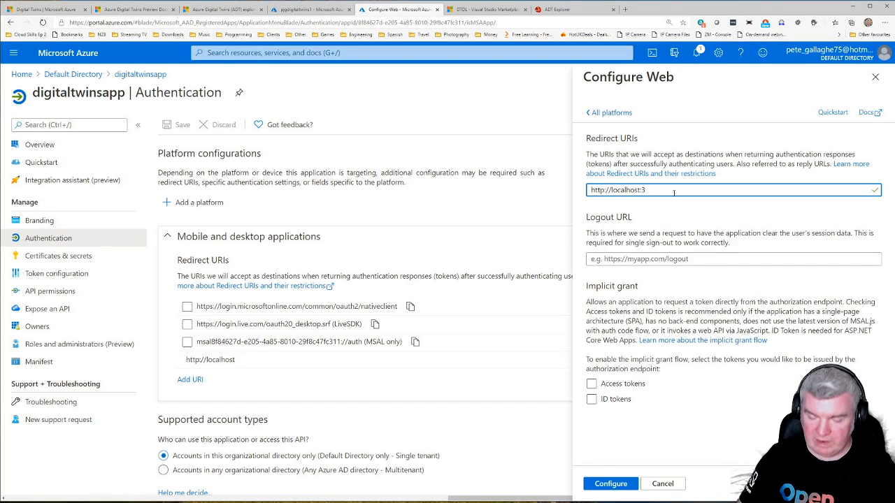
Step: Enable the implicit grant for access tokens and ID tokens and apply the Web platform configuration
click(615, 385)
click(615, 400)
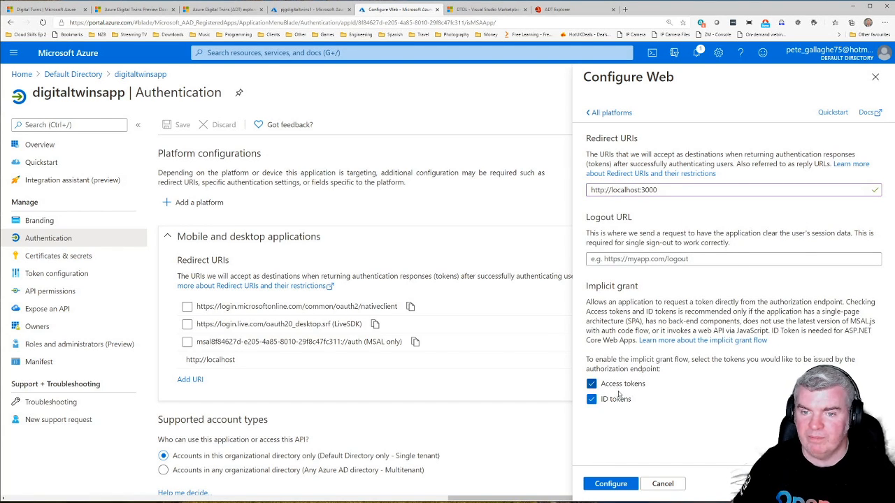
click(614, 486)
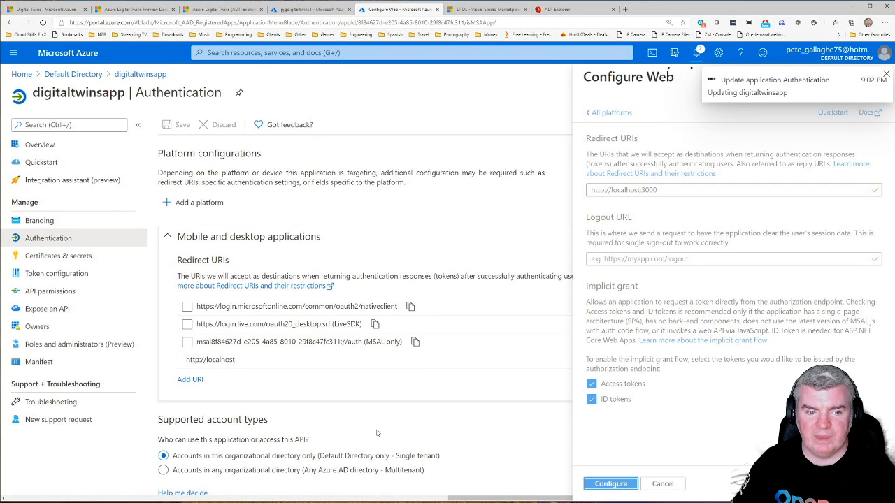
scroll(253, 391, down, 3)
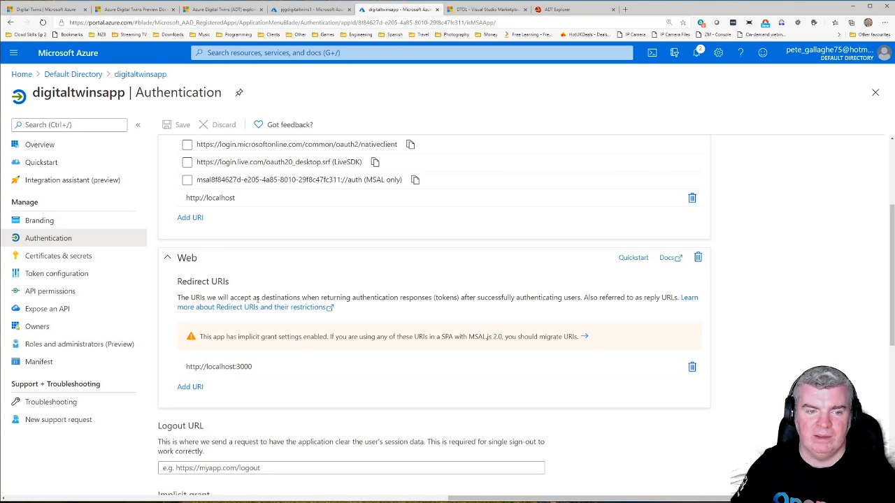
Step: Retry the connection in ADT Explorer, accept digitaltwinsapp's requested permissions on behalf of the organisation, and close the resulting errors
click(594, 10)
click(816, 56)
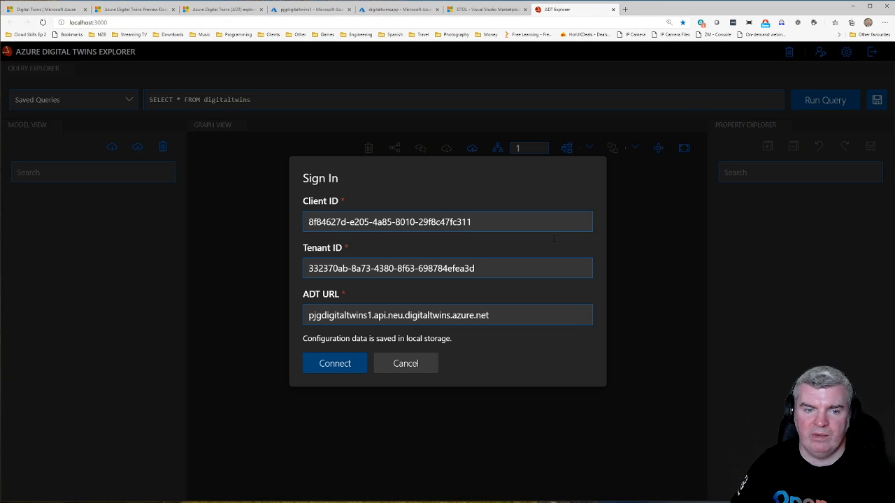
click(333, 365)
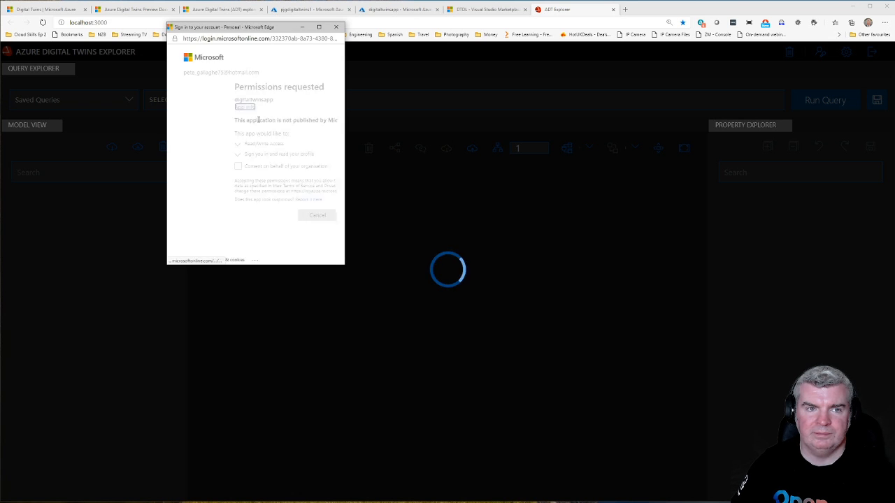
click(190, 166)
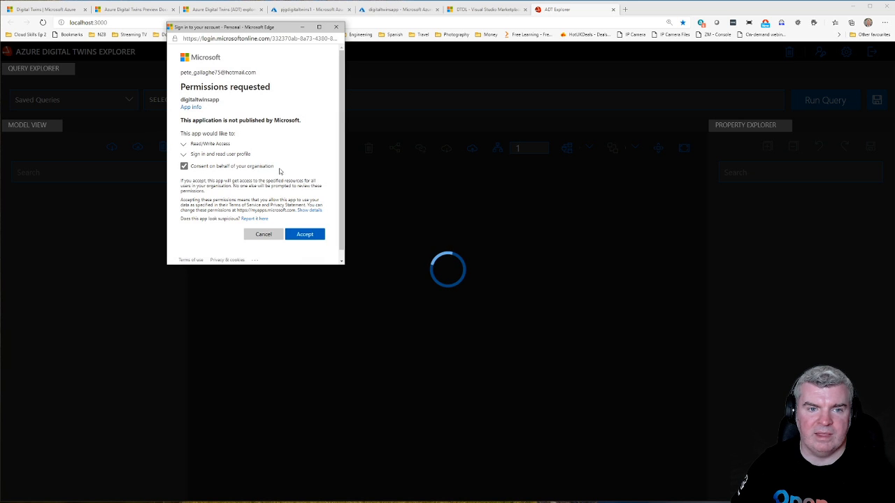
click(305, 235)
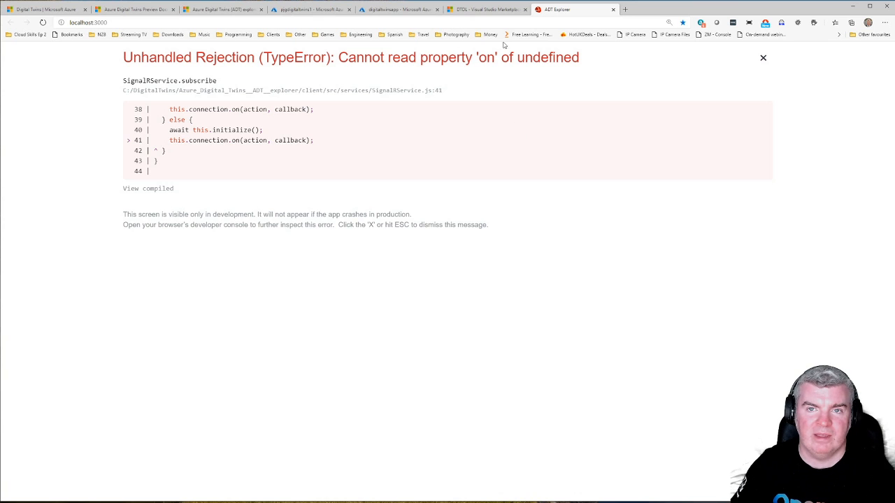
click(763, 57)
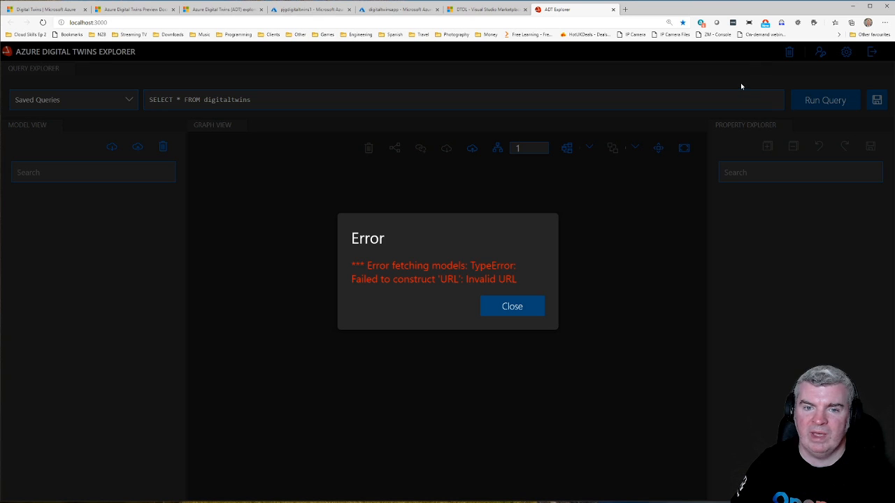
click(526, 305)
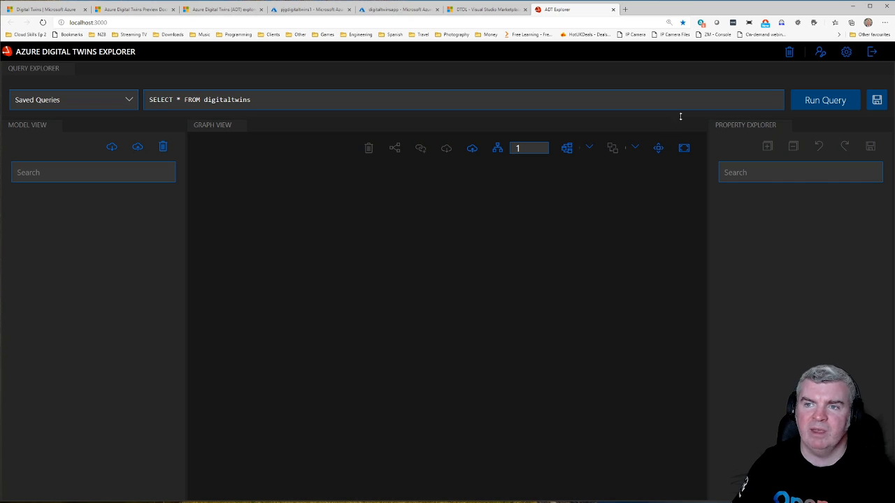
click(821, 53)
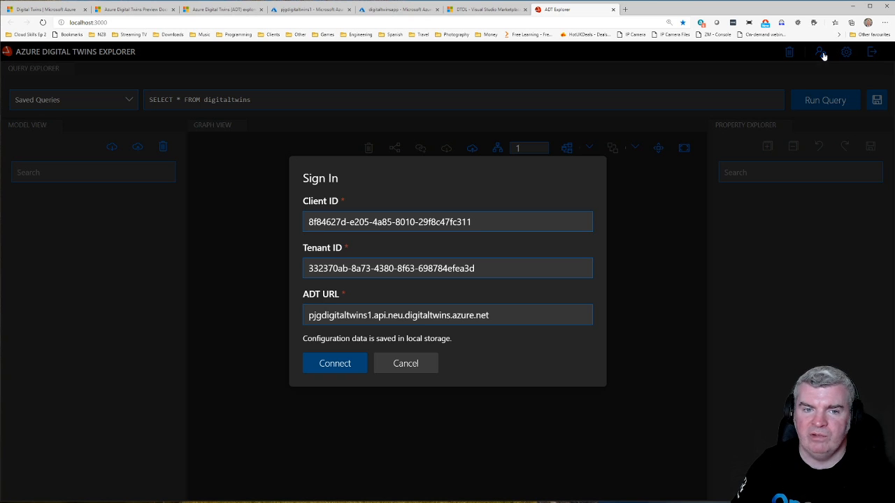
click(309, 315)
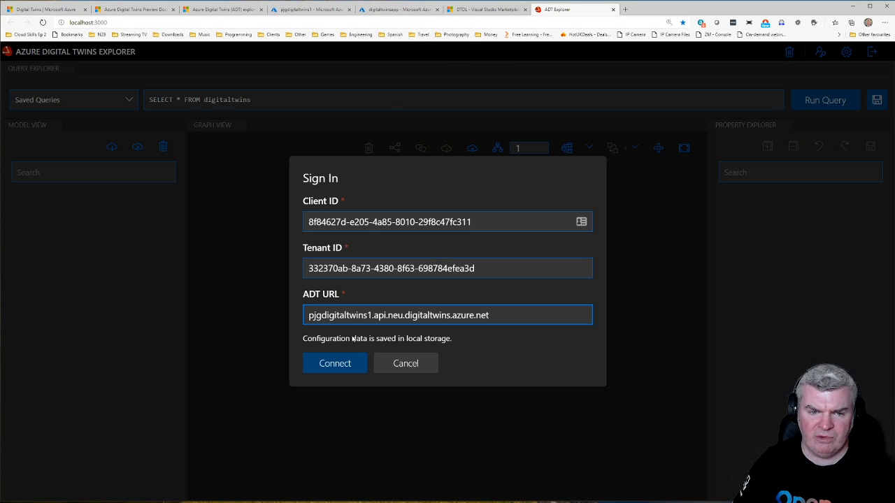
text(http:)
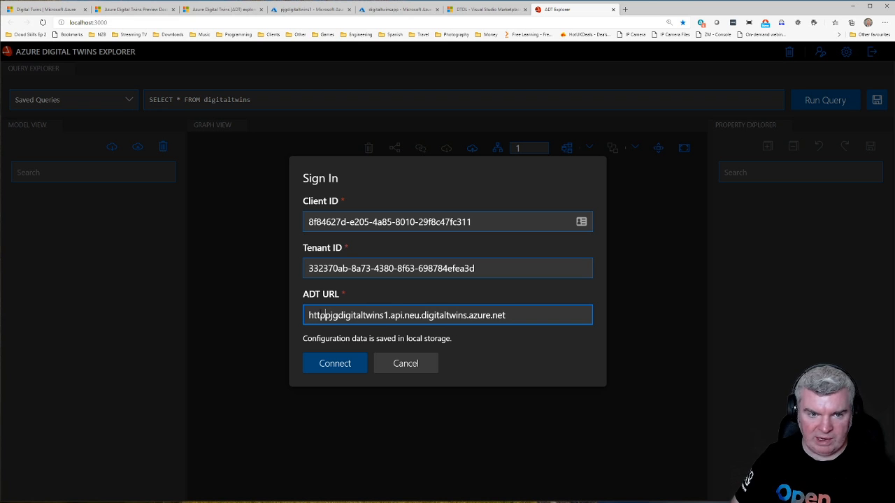
text(//)
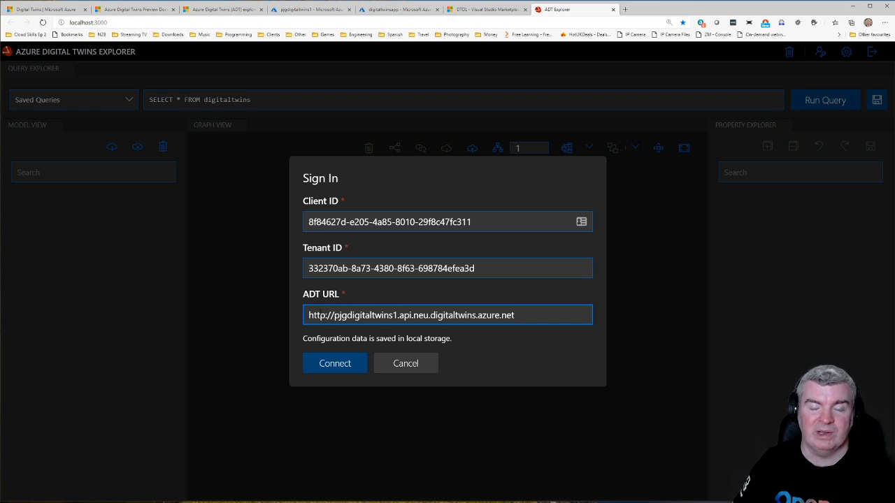
Step: Connect with the entered sign-in details and upload the Floor.json and Room.json models from SampleClientApp's Models folder
click(342, 365)
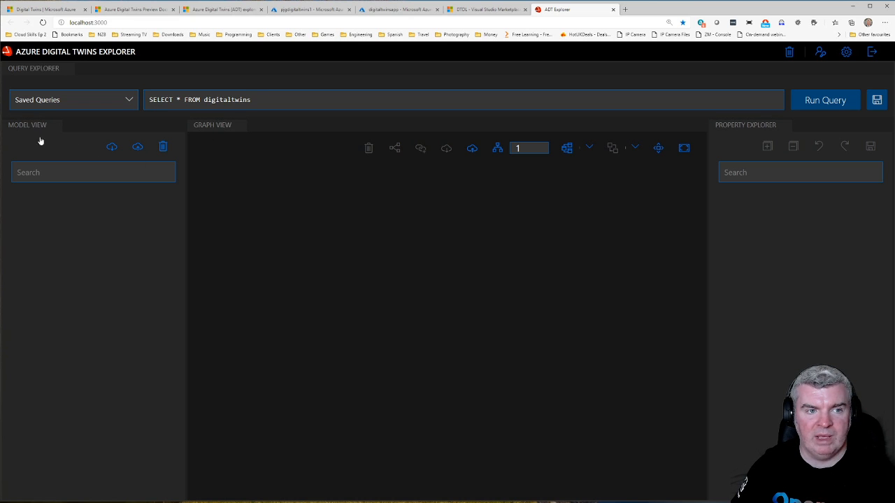
click(137, 148)
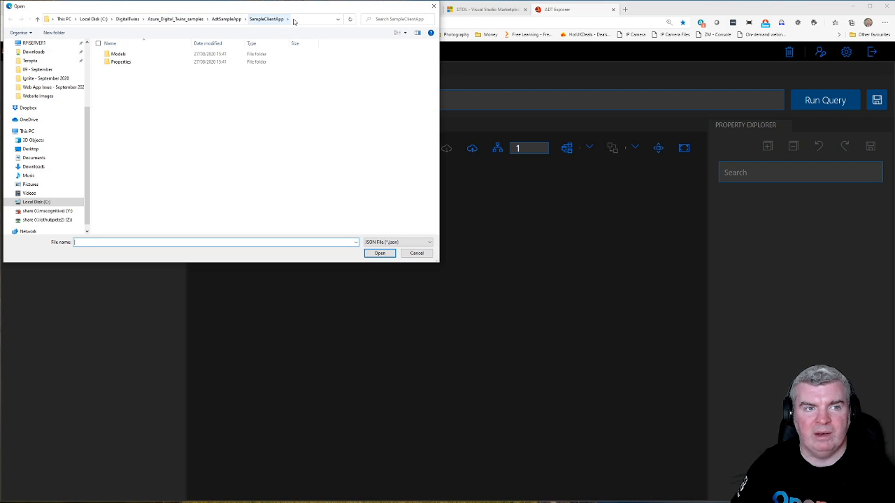
double_click(119, 55)
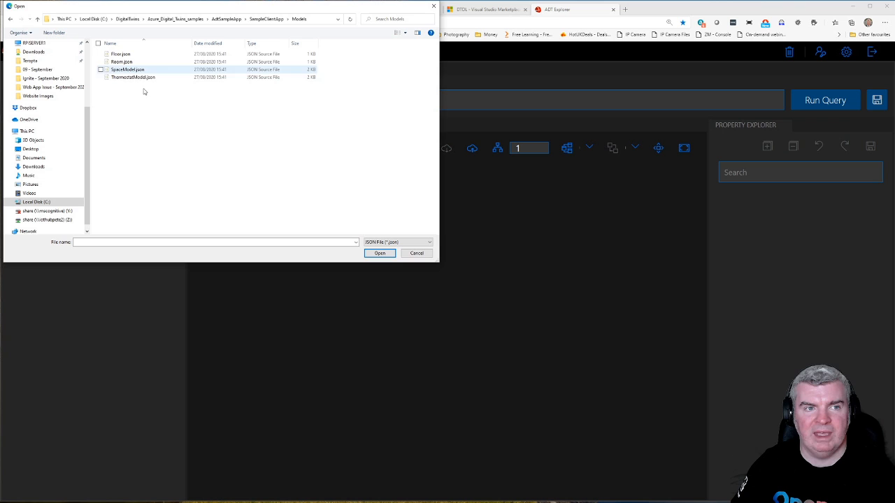
click(122, 54)
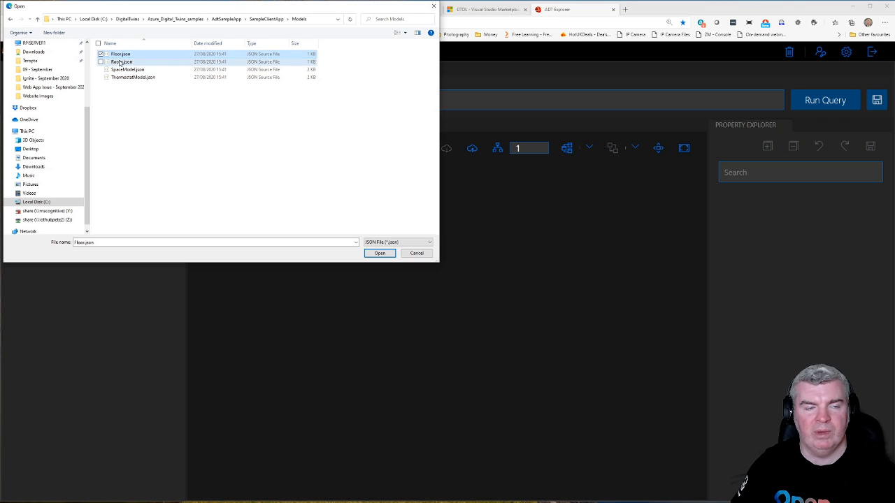
ctrl+click(128, 62)
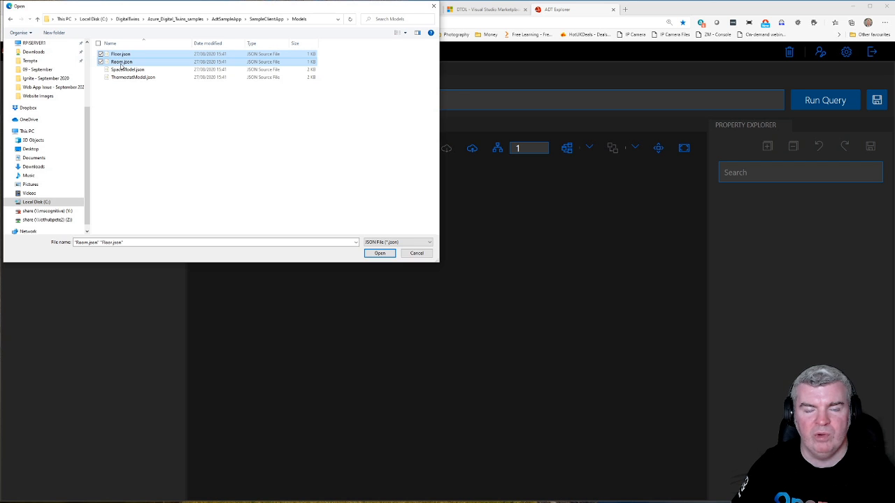
click(380, 253)
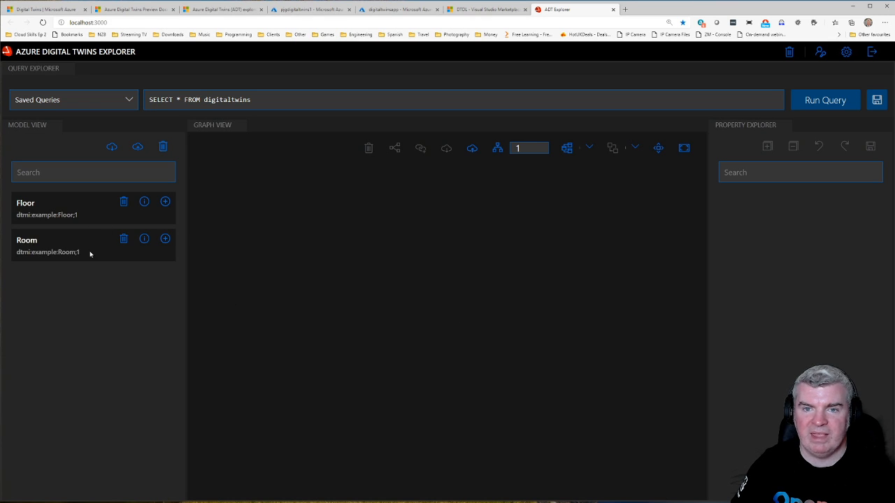
Step: Review the model definitions of Floor and Room, closing each one after reading it
click(145, 202)
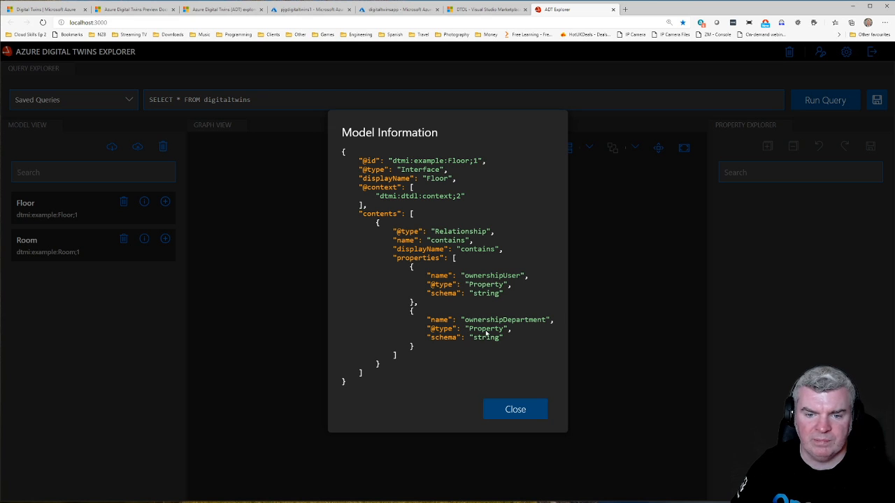
click(521, 412)
click(143, 240)
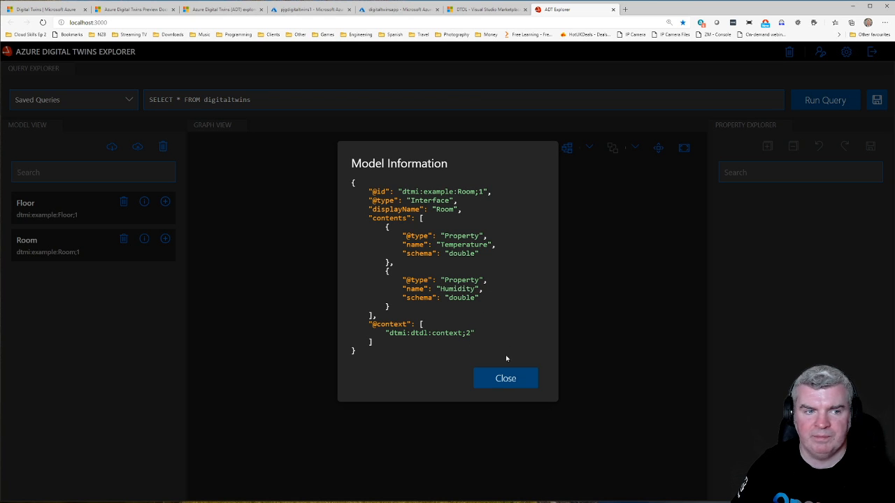
click(521, 380)
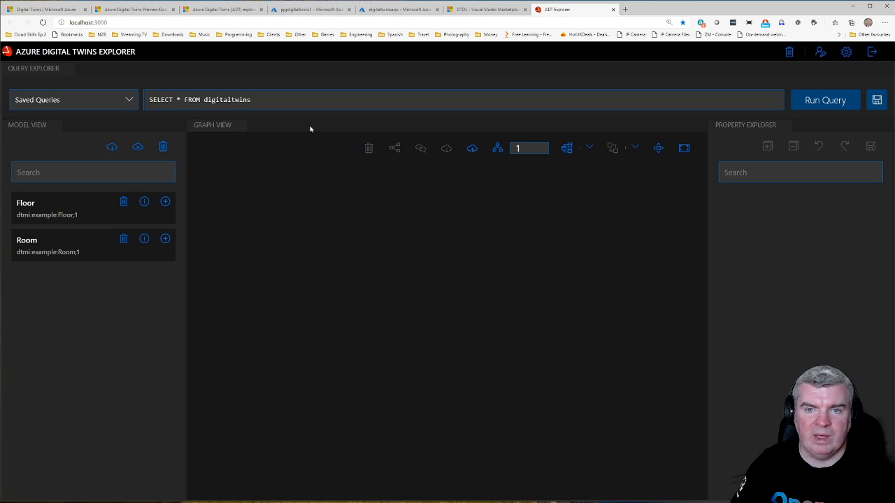
Step: Run the default digitaltwins query and load buildingScenario.xlsx from the SampleClientApp folder as a graph import preview
click(832, 105)
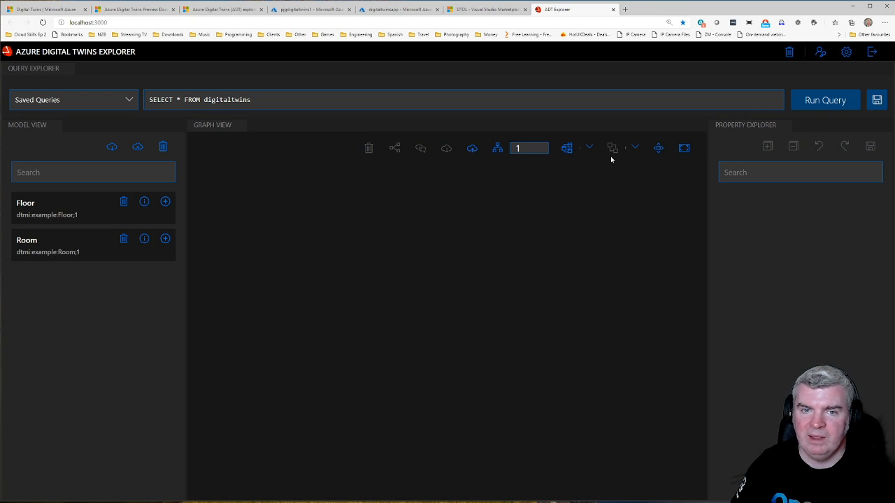
click(472, 151)
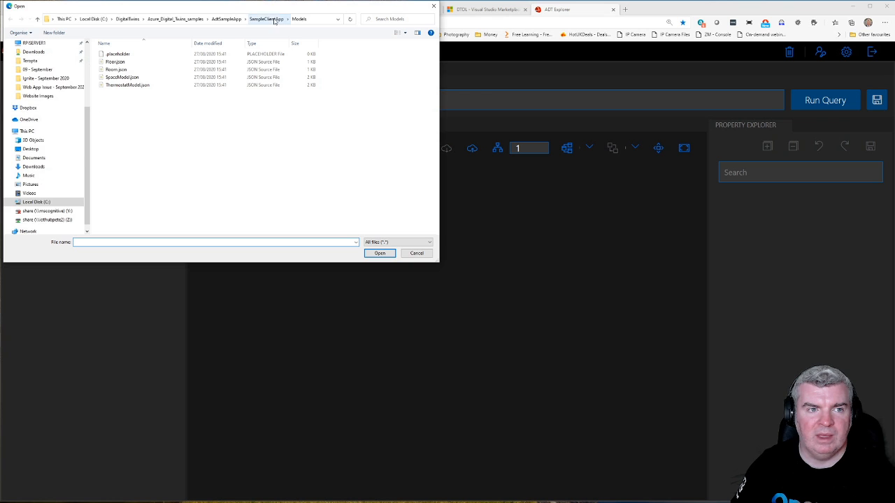
click(275, 21)
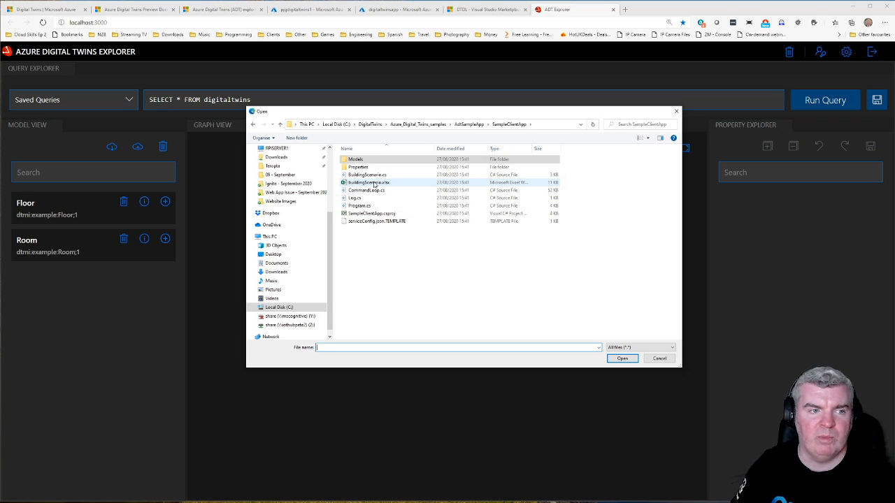
double_click(374, 184)
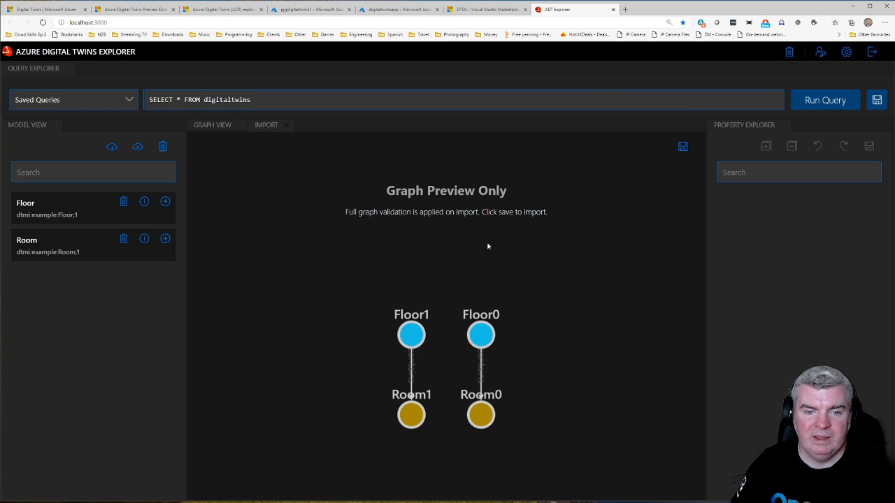
Step: Spread out the preview graph with Floor1 and Floor0 above their rooms, and check the individual nodes
drag(411, 335, 415, 272)
drag(415, 411, 309, 319)
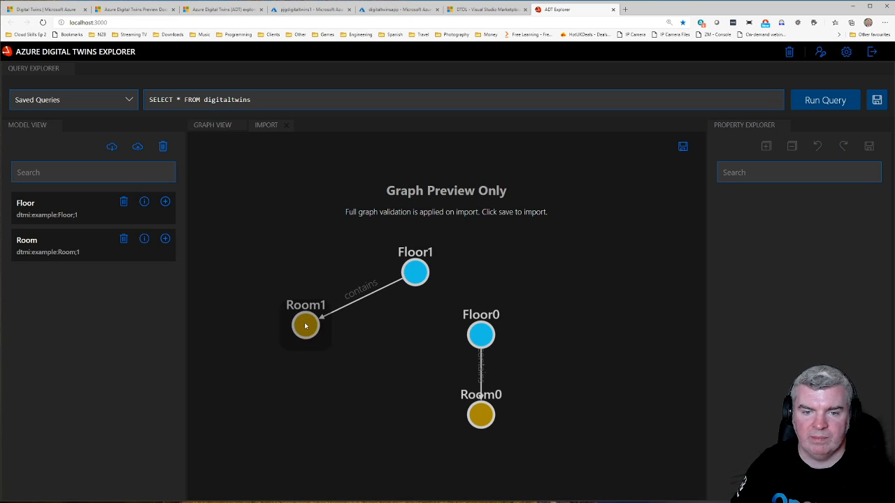
drag(481, 335, 484, 275)
drag(486, 413, 555, 343)
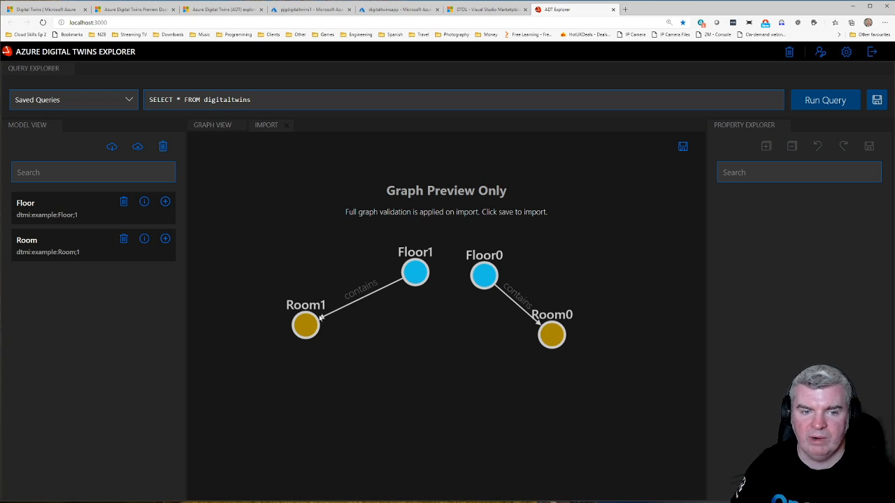
drag(311, 323, 317, 340)
click(419, 275)
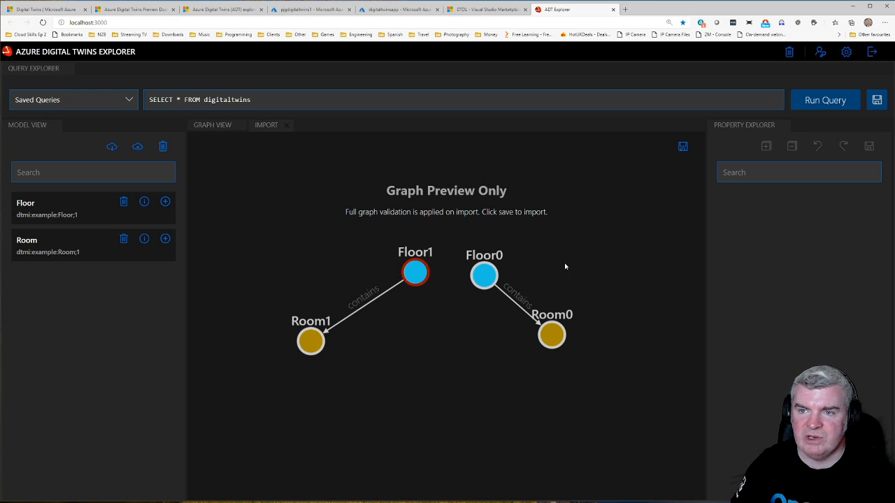
click(492, 275)
click(560, 338)
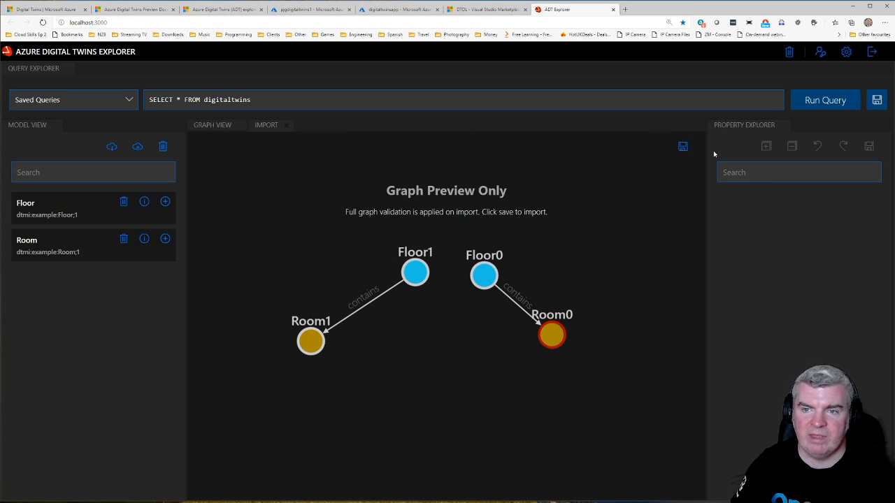
Step: Save the previewed graph import to the instance and run SELECT * FROM digitaltwins
click(683, 148)
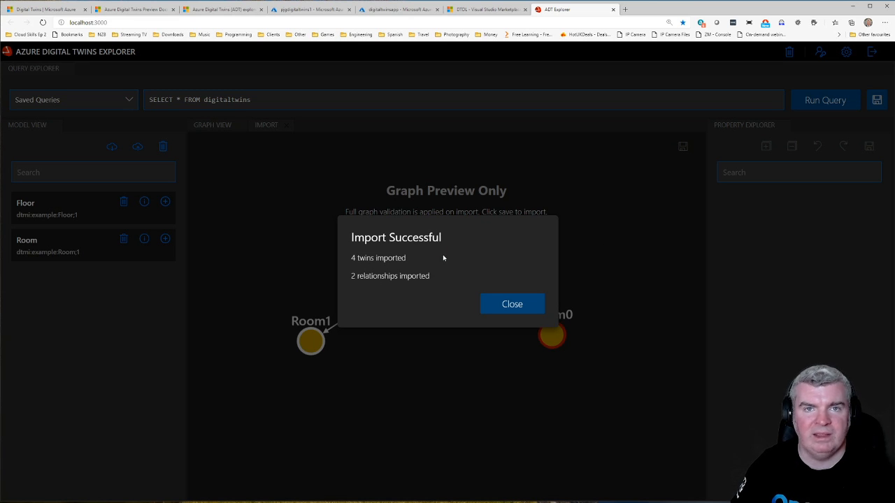
click(534, 304)
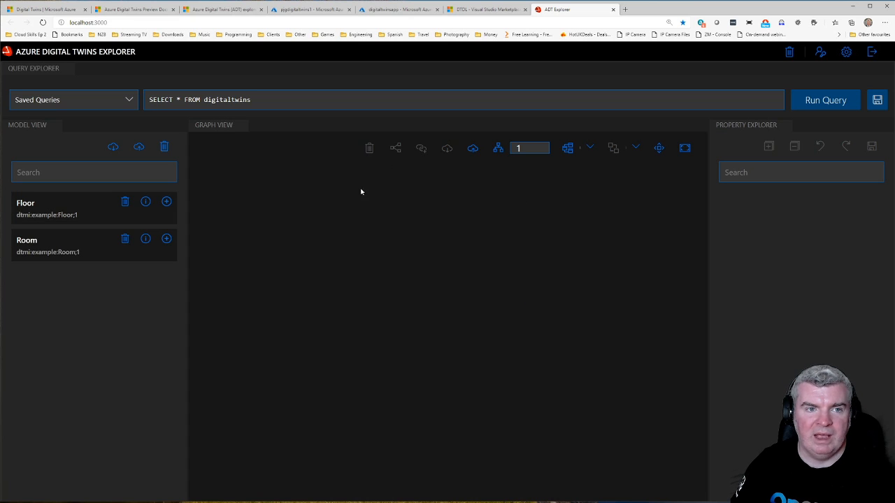
click(825, 99)
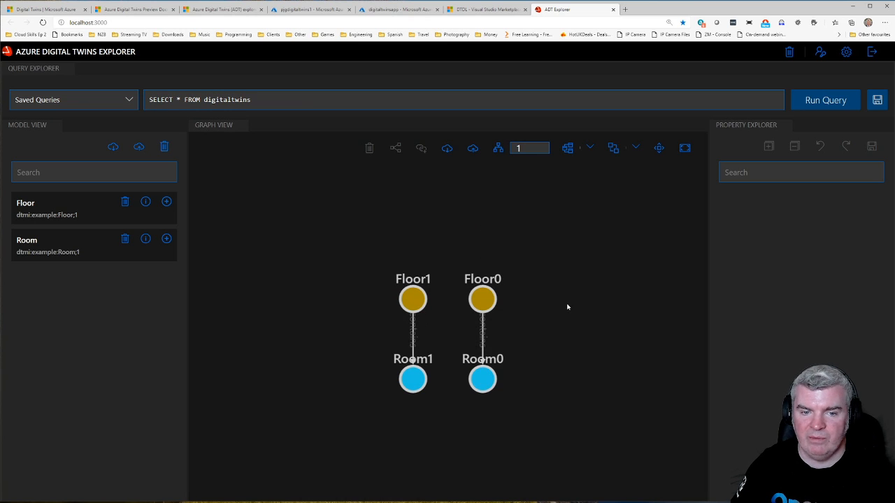
Step: Rearrange the queried graph so Room1 and Room0 sit below and outward of Floor1 and Floor0
drag(412, 307, 415, 282)
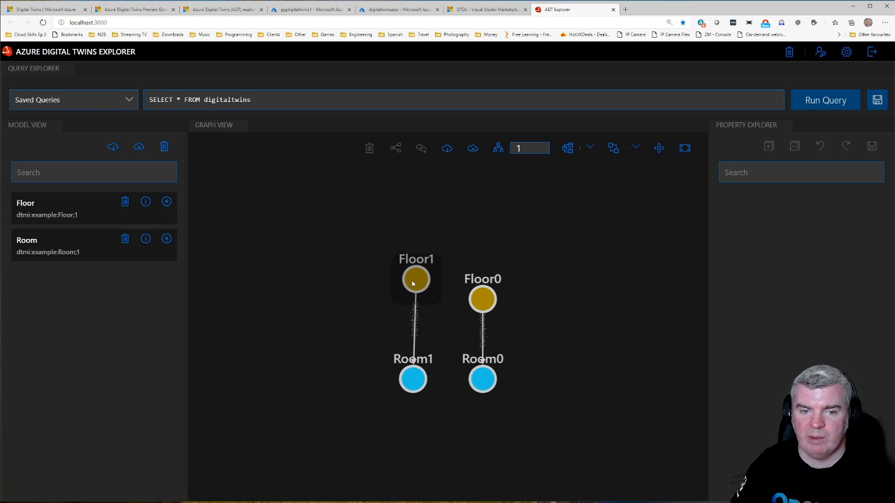
drag(413, 378, 344, 337)
drag(475, 305, 471, 288)
drag(489, 371, 531, 337)
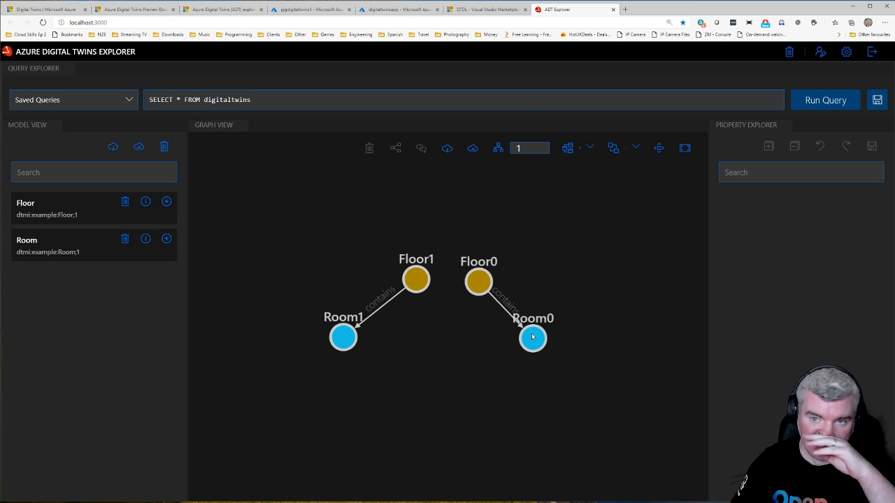
Step: Inspect the Temperature and Humidity properties of the Room0 and Room1 twins
click(532, 339)
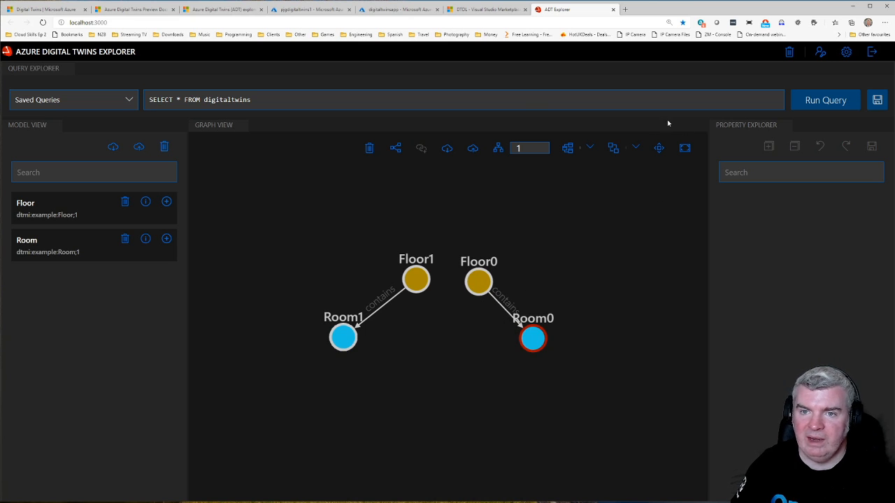
click(810, 258)
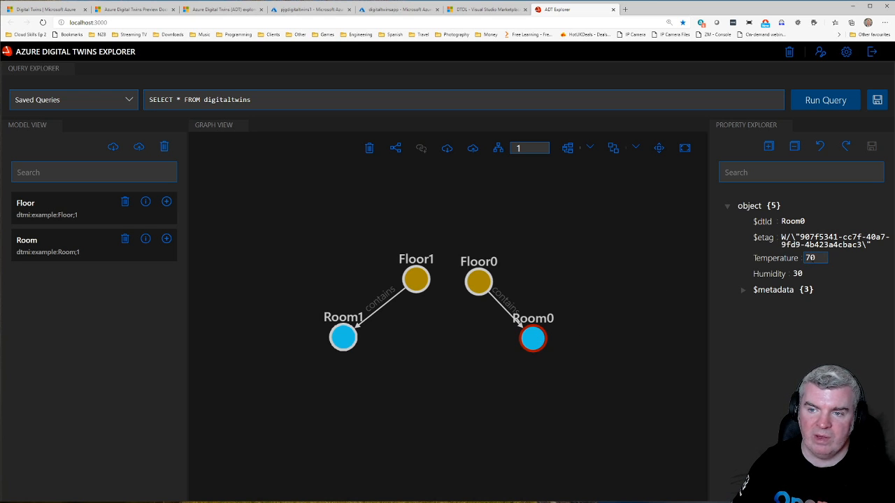
click(345, 342)
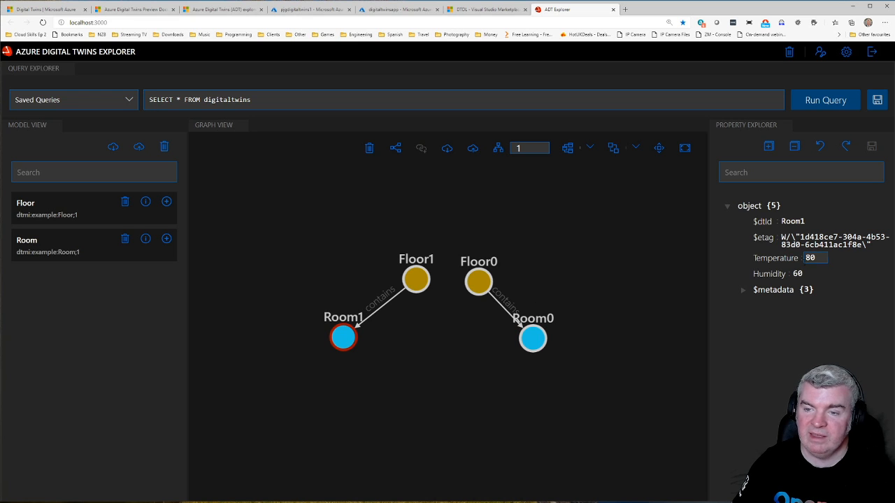
Step: Add the condition WHERE temperature > 70 to the digitaltwins query and run it
click(323, 102)
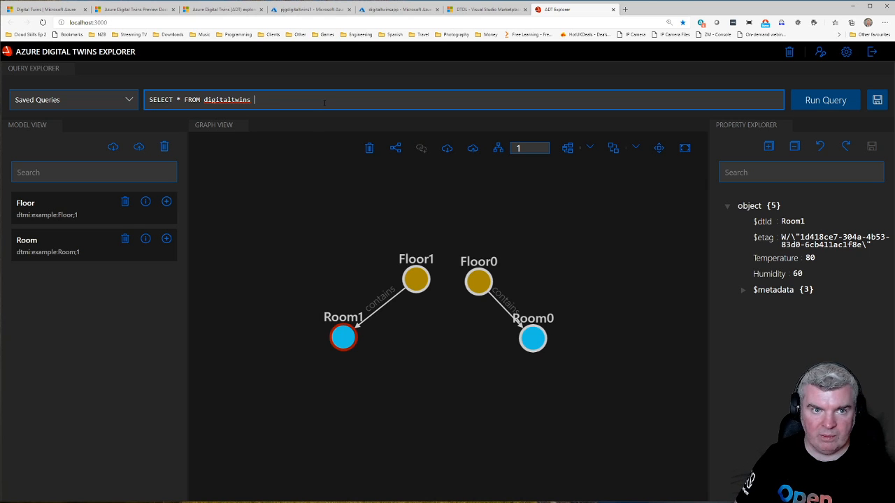
text(WHERE t)
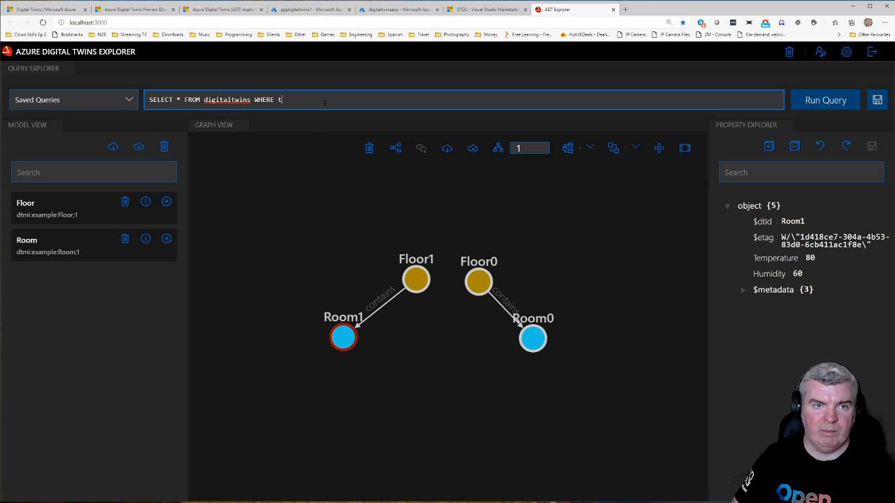
text(emperature > )
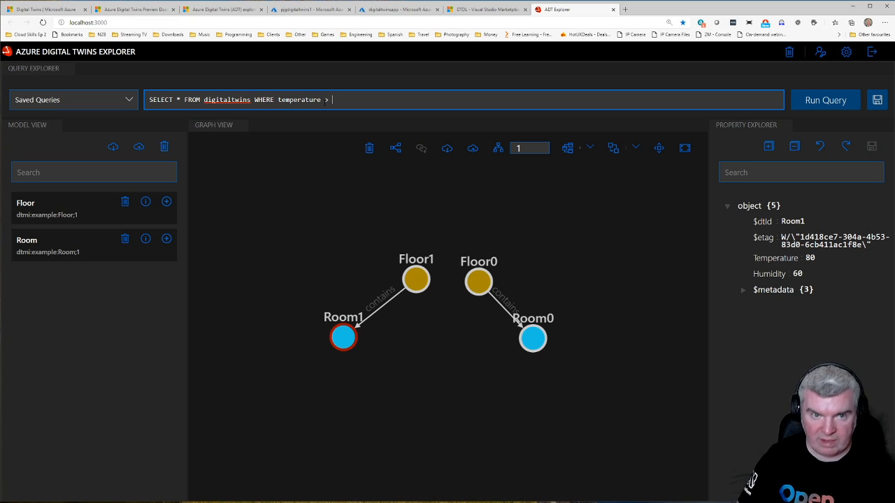
text(70)
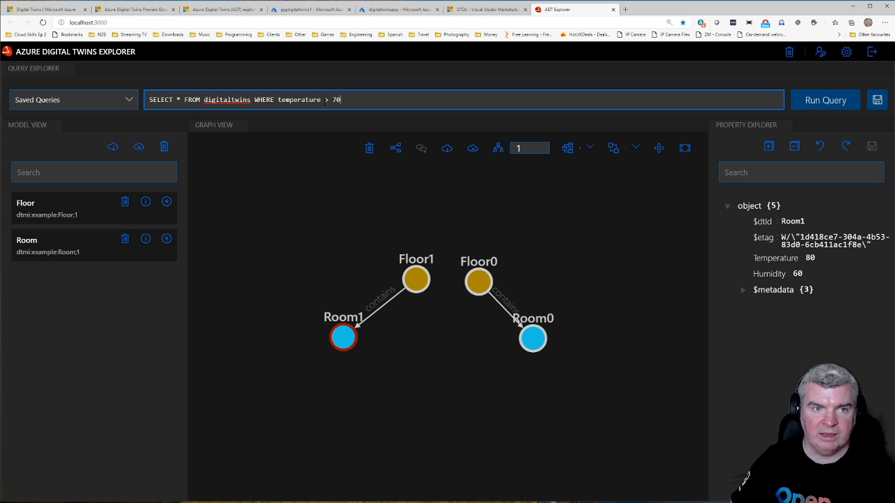
click(825, 101)
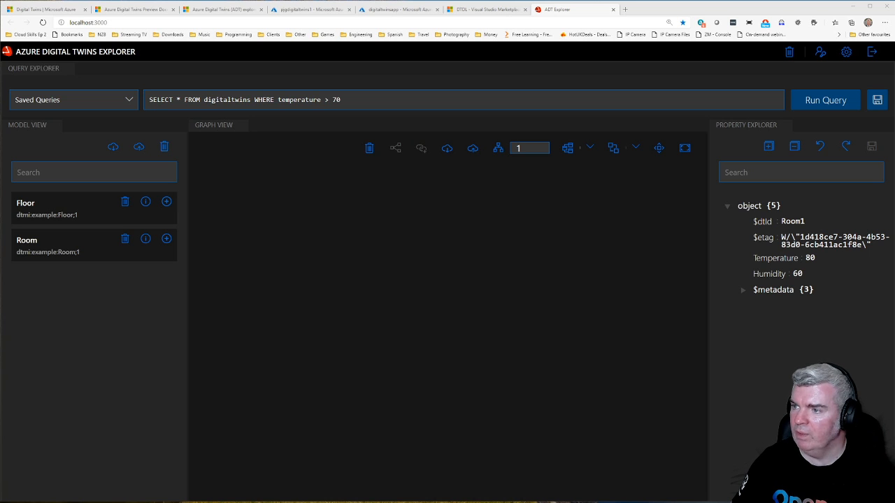
Step: Prefix the property in the query's WHERE clause with T. and run the query again
click(278, 99)
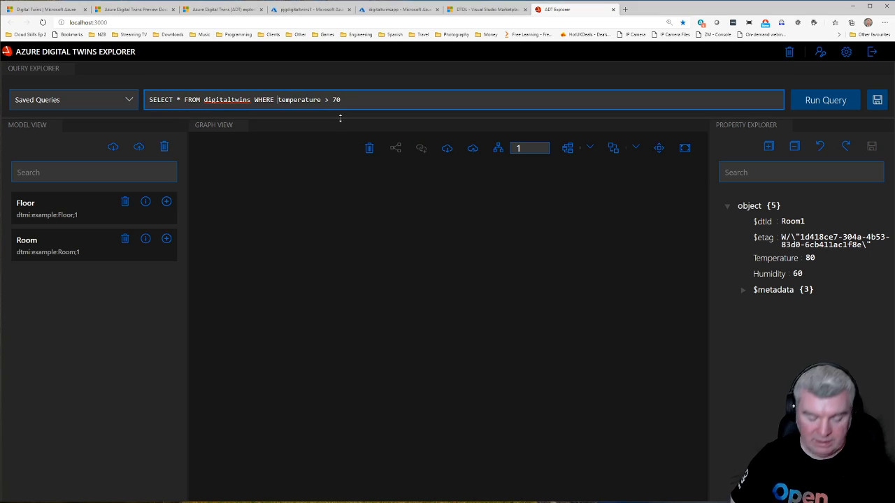
text(T.)
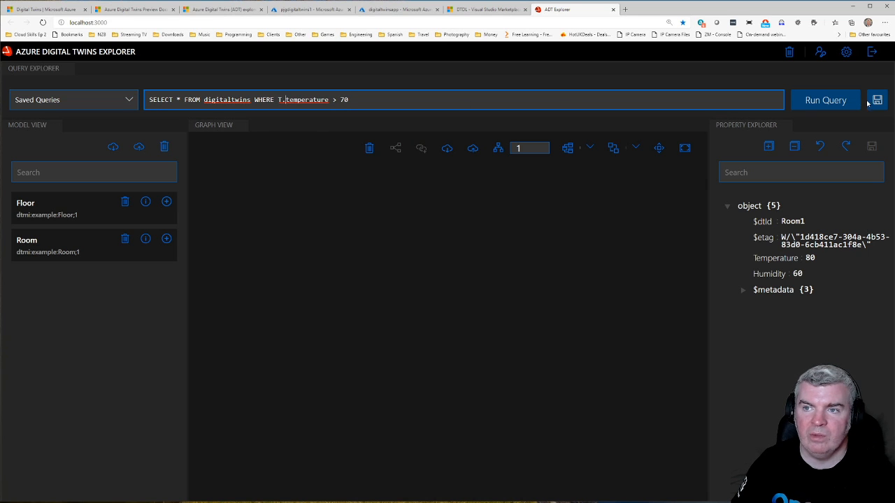
click(839, 104)
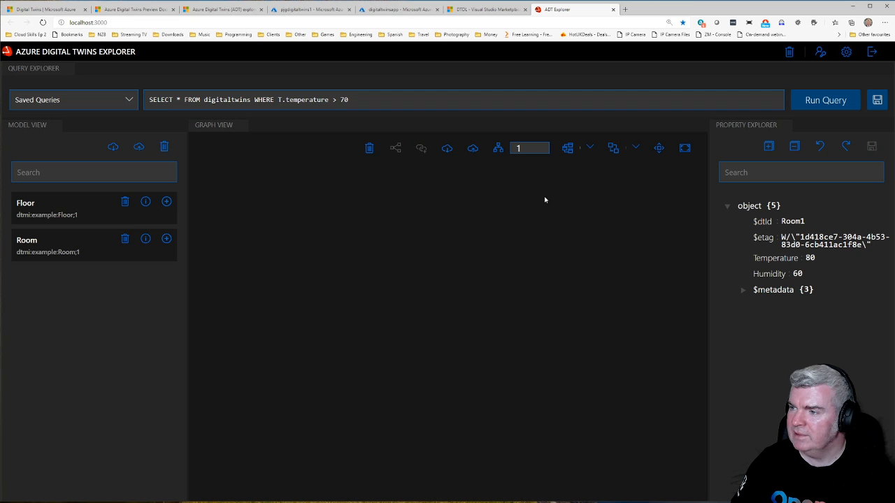
Step: Capitalize the property in the query's WHERE clause as T.Temperature and run the query
click(289, 100)
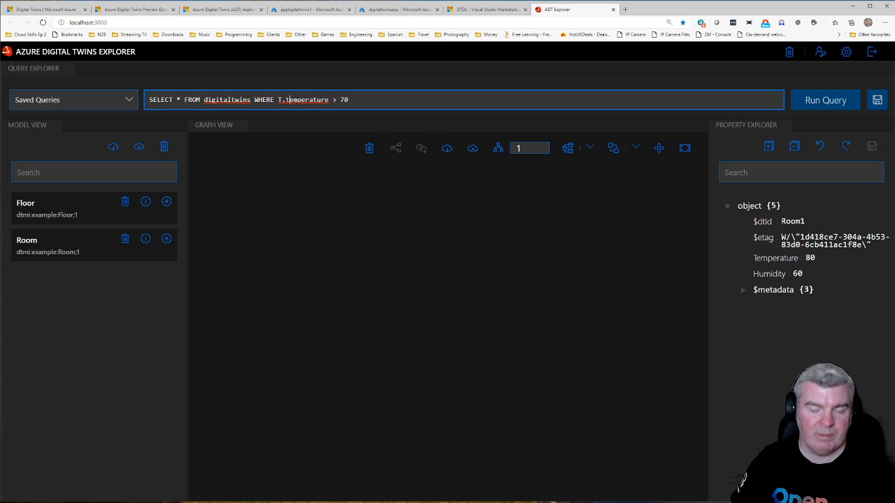
key(BackSpace)
text(T)
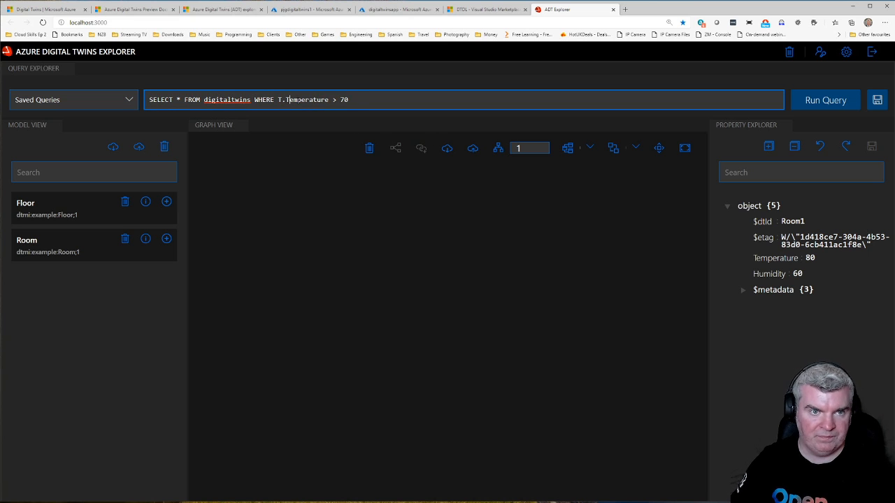
click(841, 102)
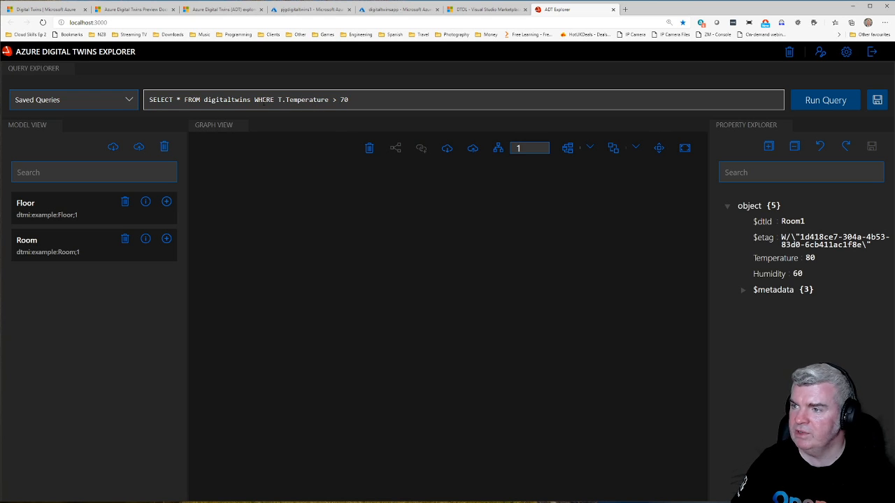
Step: Add the alias T after digitaltwins in the query and run it
click(255, 100)
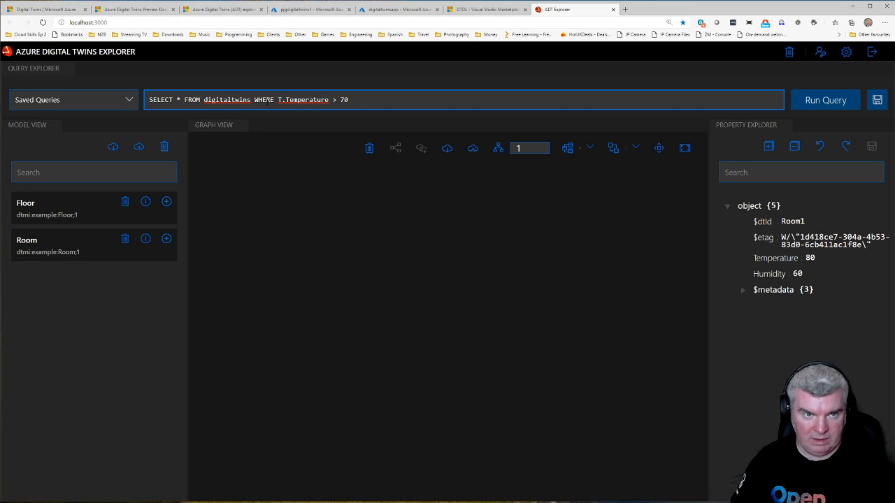
text(T)
click(839, 98)
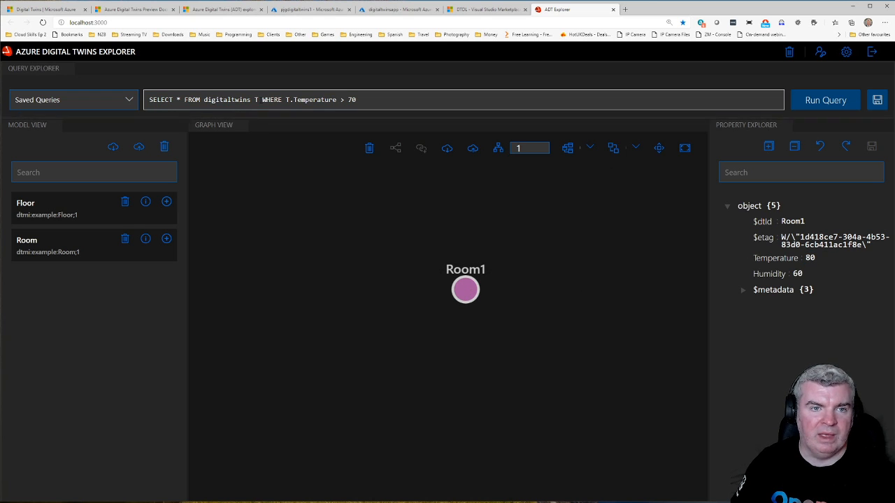
Step: Run the digitaltwins query without its alias and WHERE clause, and inspect the Floor0, Floor1 and Room1 twins
drag(358, 99, 252, 99)
key(ctrl+c)
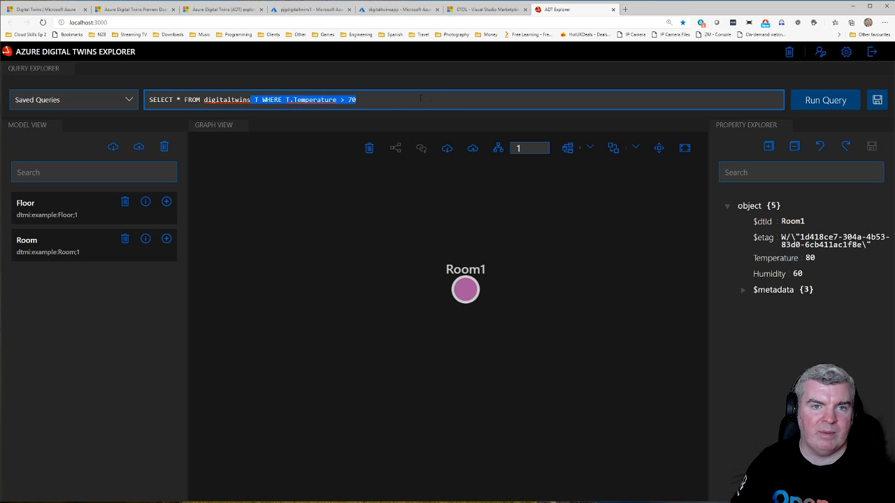
key(BackSpace)
click(817, 105)
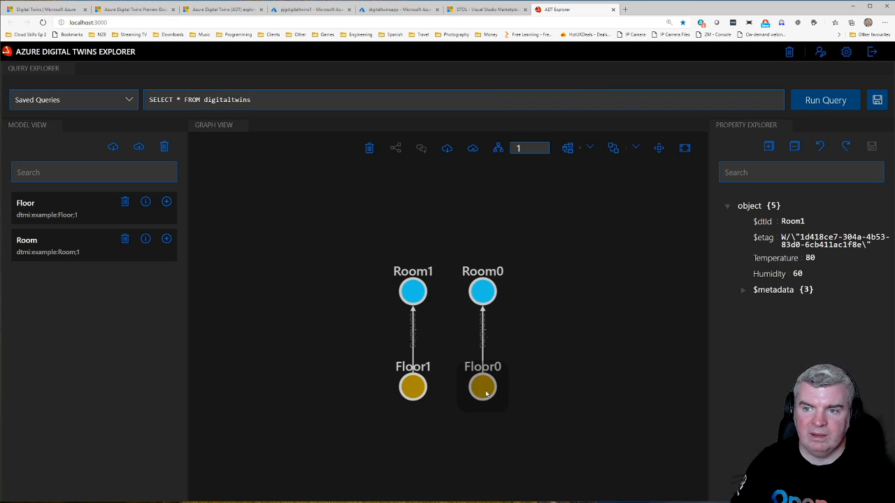
click(486, 394)
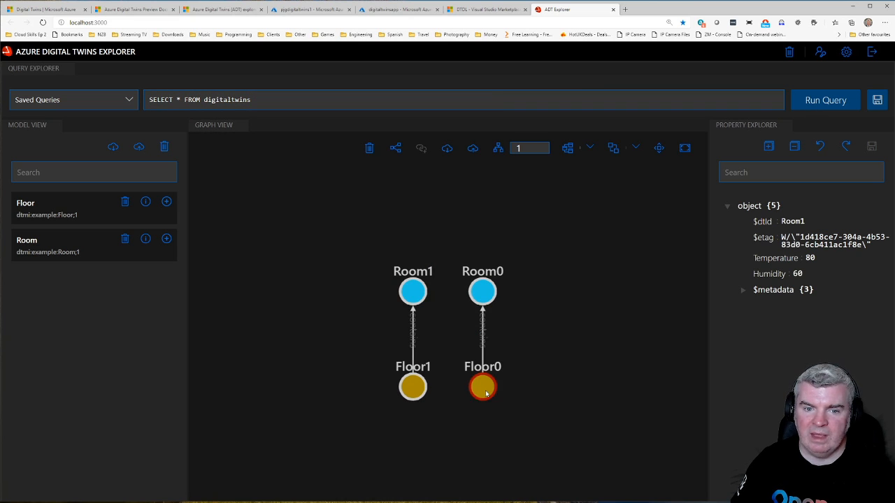
click(417, 390)
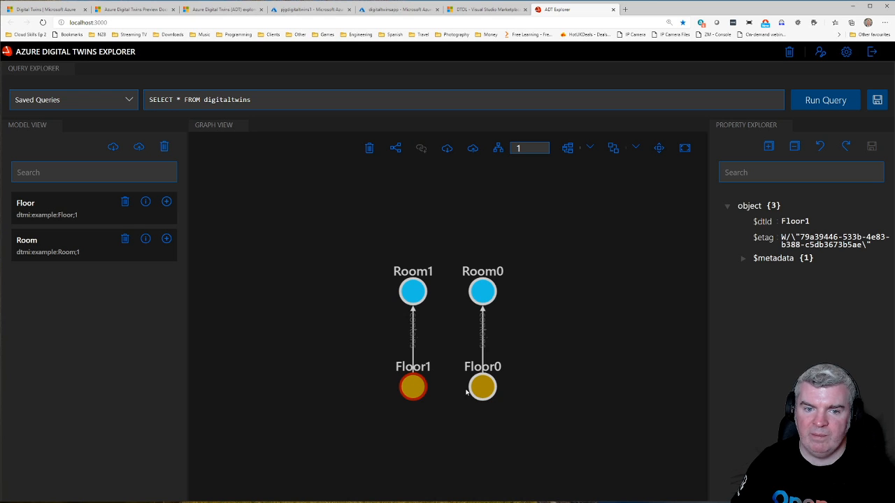
click(420, 296)
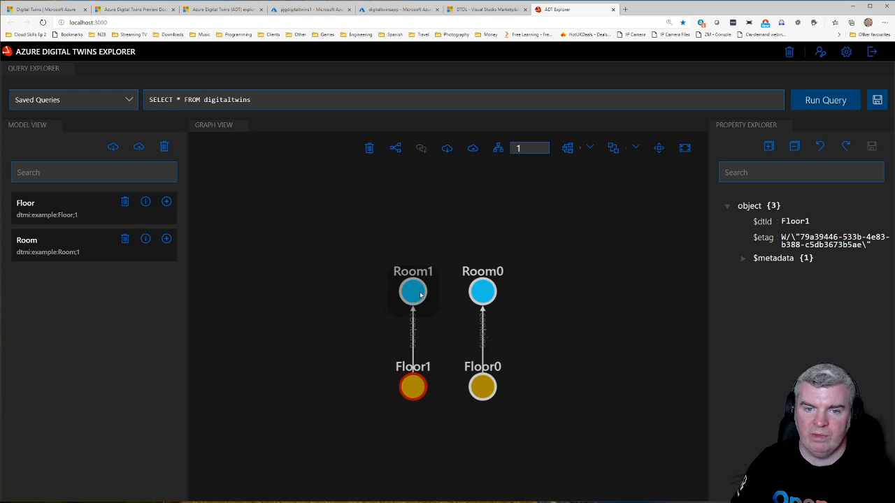
Step: Set the Room0 twin's Temperature to 80, save it as a twin patch, and dismiss the patch information
click(487, 294)
click(811, 258)
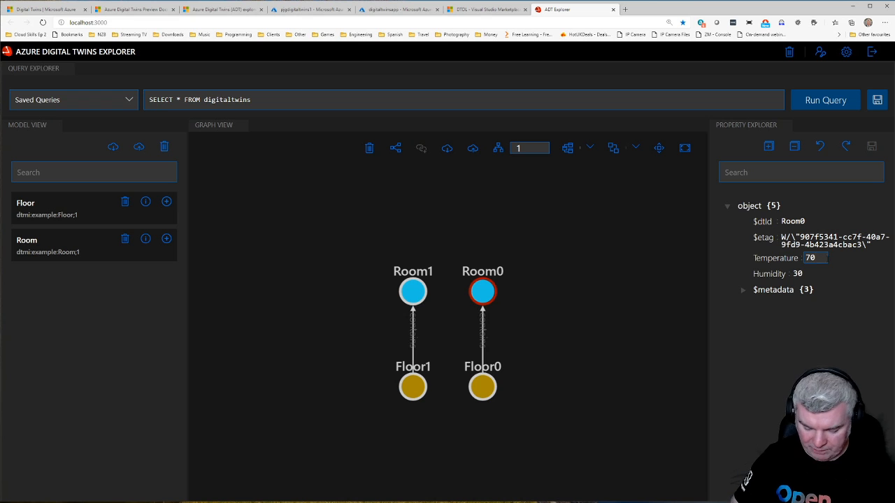
double_click(812, 258)
text(80)
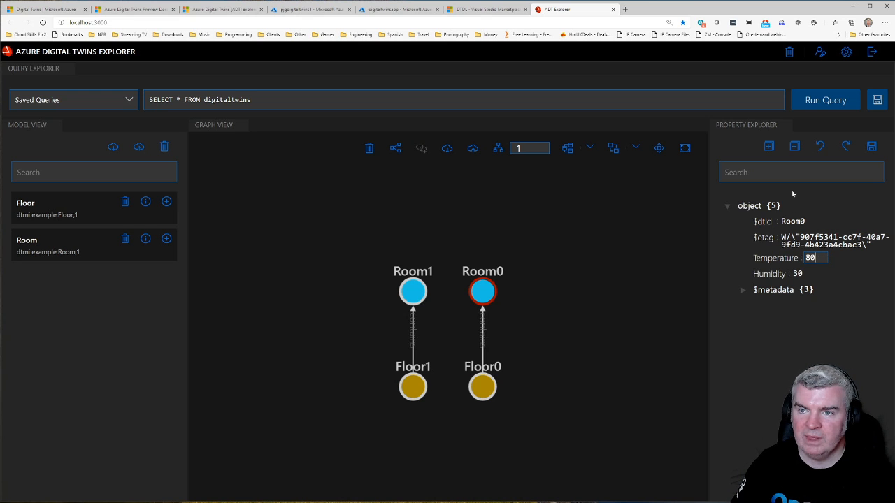
click(872, 148)
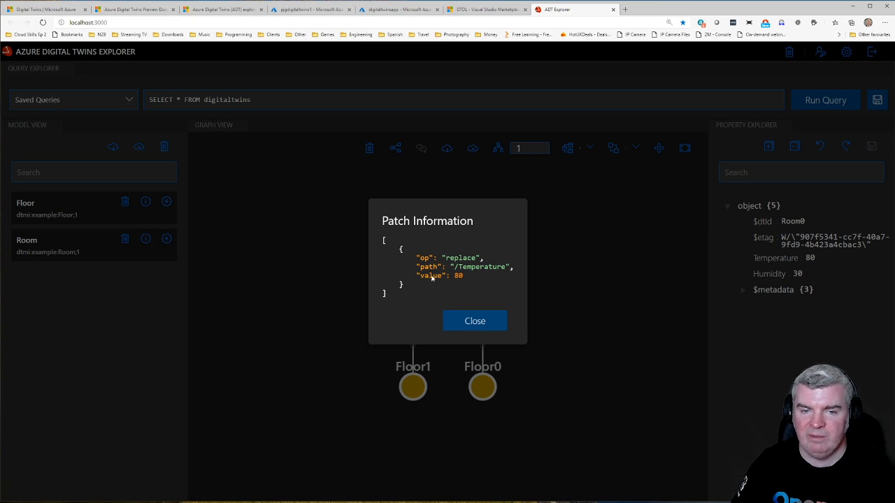
click(483, 323)
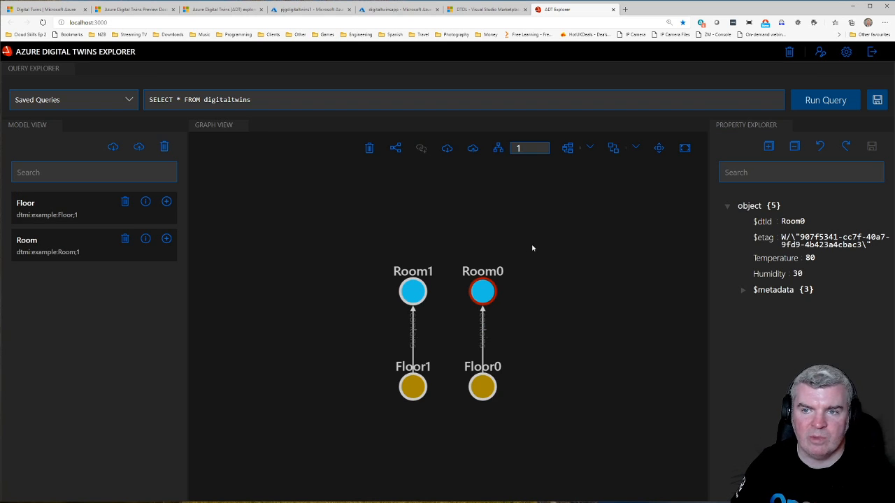
Step: Restore T WHERE T.Temperature > 70 at the end of the digitaltwins query and run it
double_click(278, 100)
key(ctrl+v)
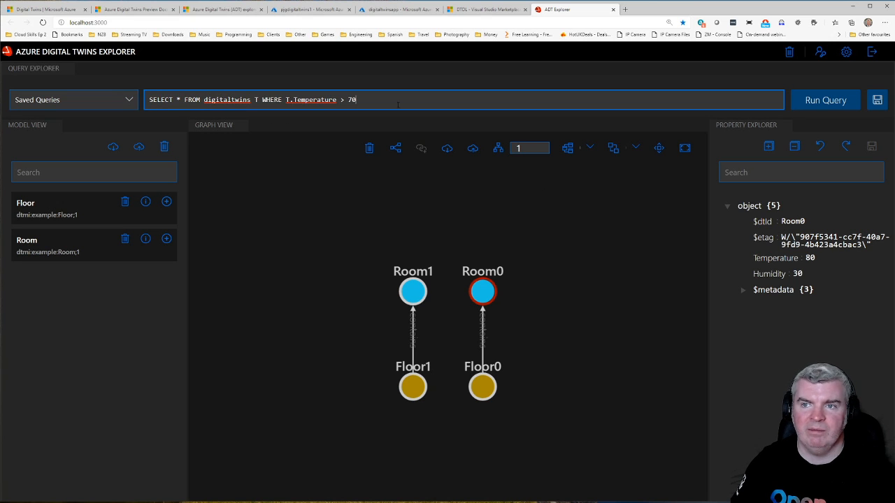
click(842, 101)
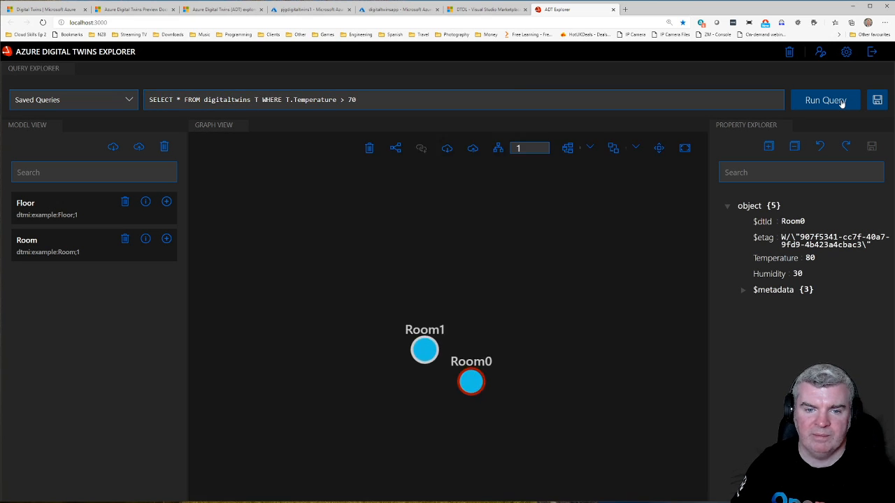
Step: Inspect the properties of the Room1 and Room0 twins in the filtered graph, and clear the selection
click(451, 294)
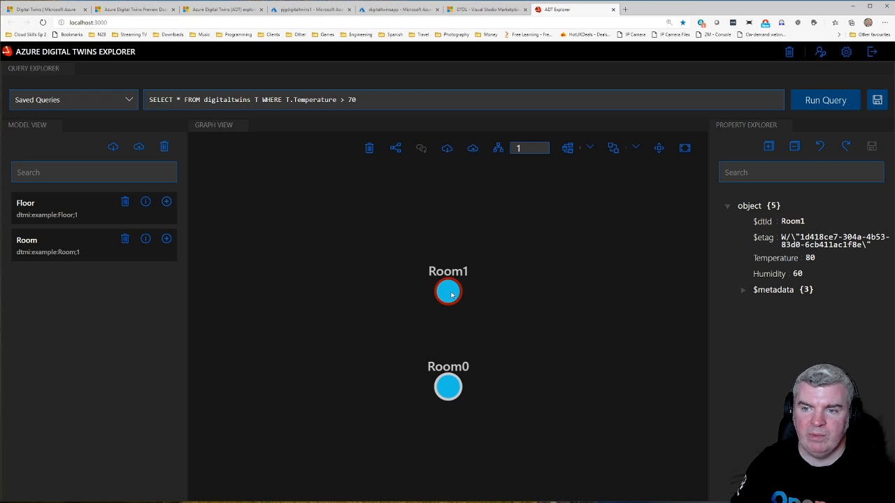
click(451, 382)
click(449, 291)
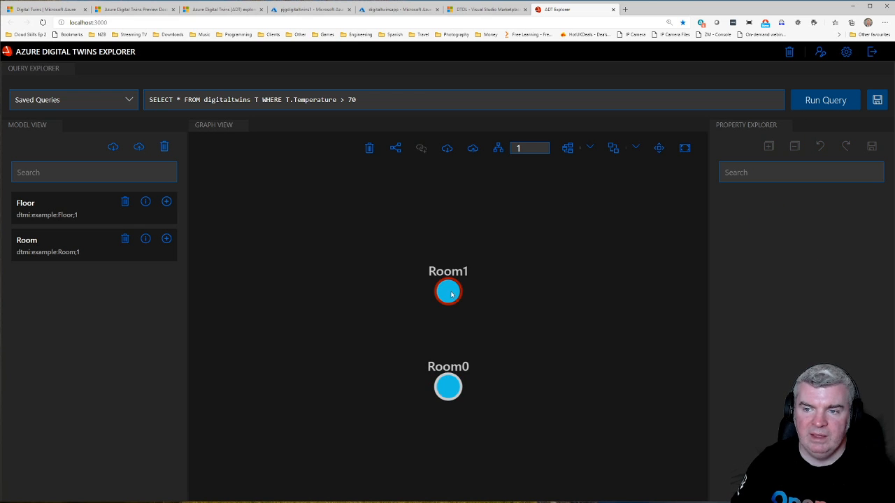
click(448, 290)
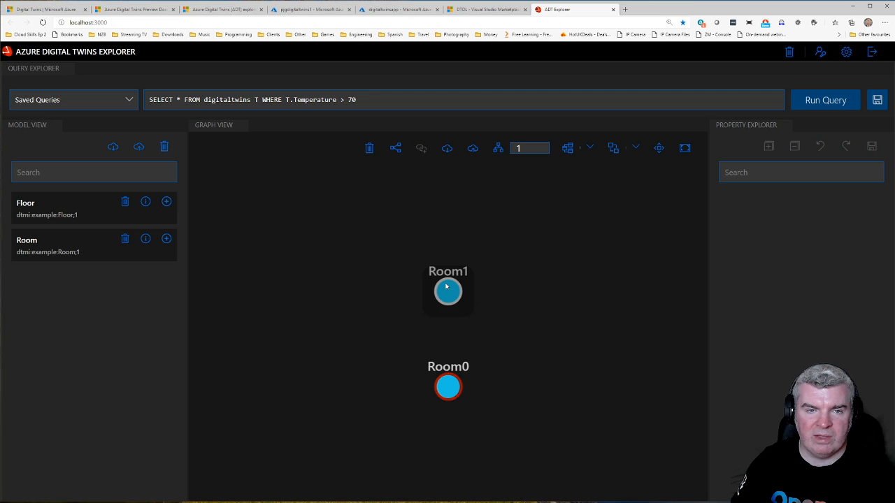
click(409, 211)
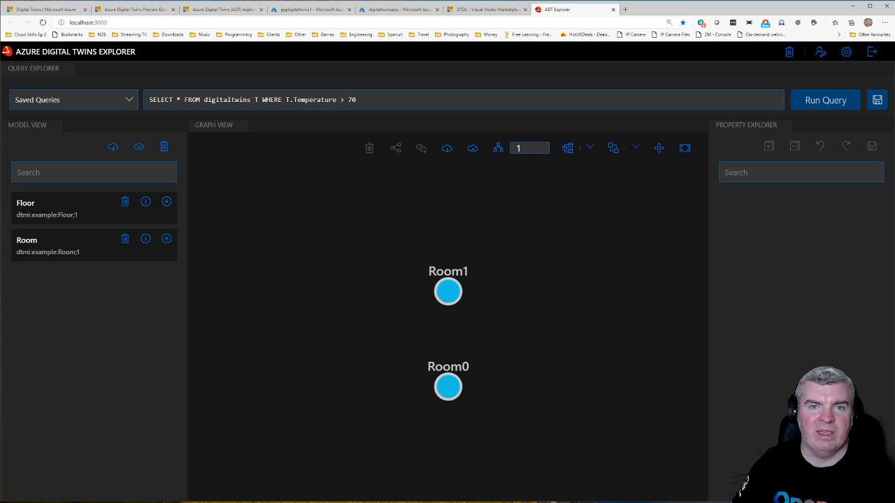
Step: Review the Azure Digital Twins explorer documentation, from its overview through local setup to the example graph quick start
click(235, 10)
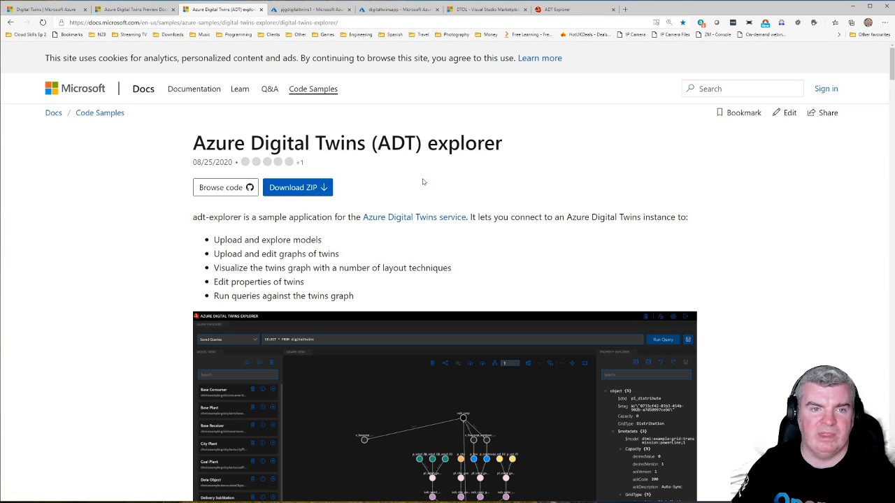
scroll(472, 184, down, 1)
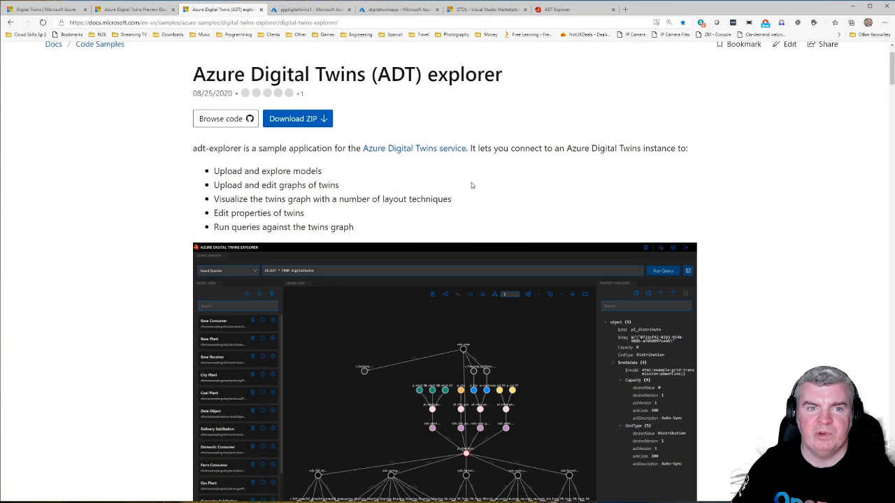
scroll(396, 168, down, 4)
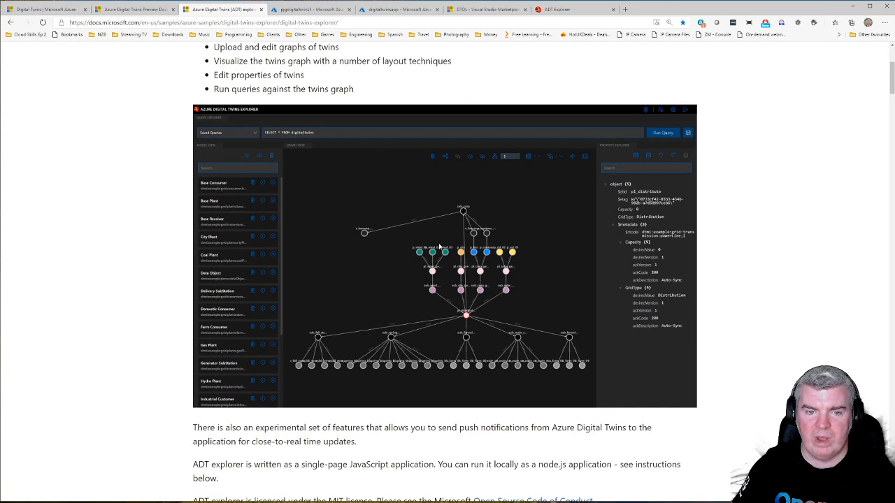
scroll(425, 349, down, 5)
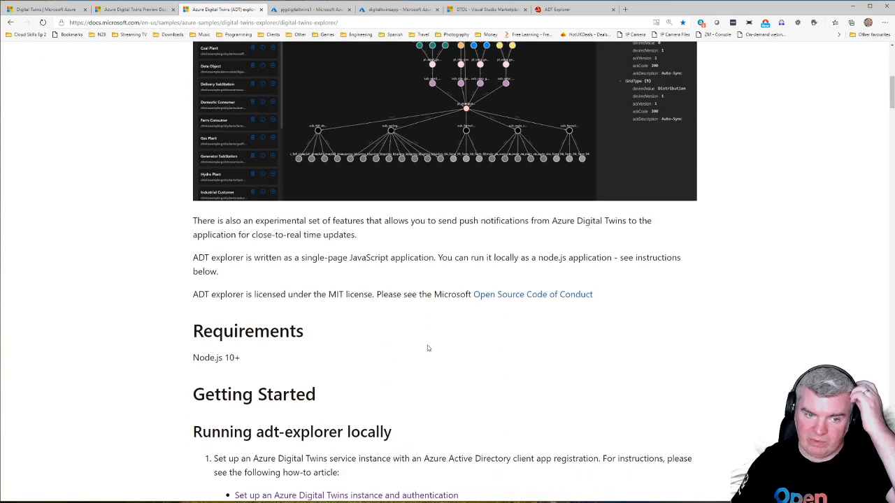
scroll(428, 347, down, 3)
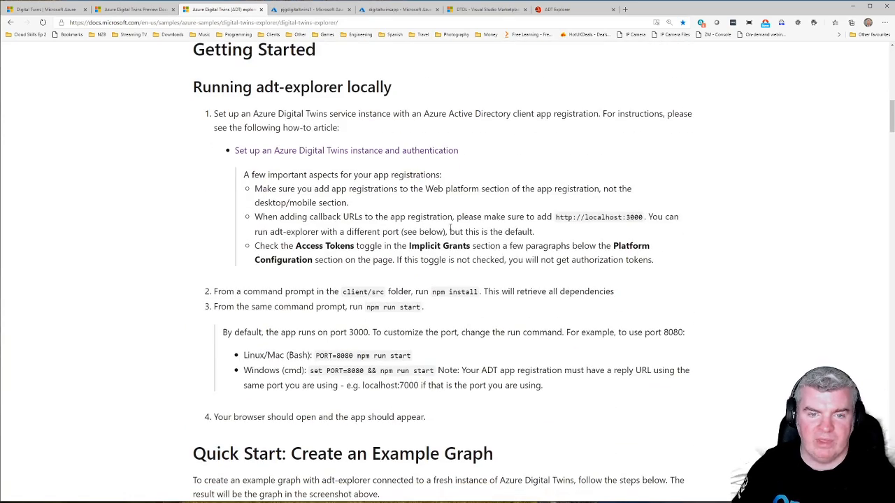
scroll(405, 231, down, 1)
scroll(395, 219, down, 3)
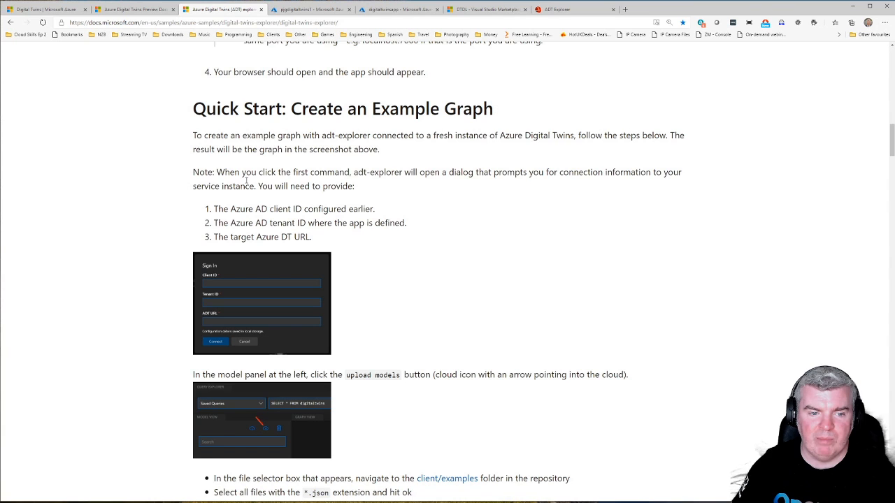
scroll(259, 223, down, 3)
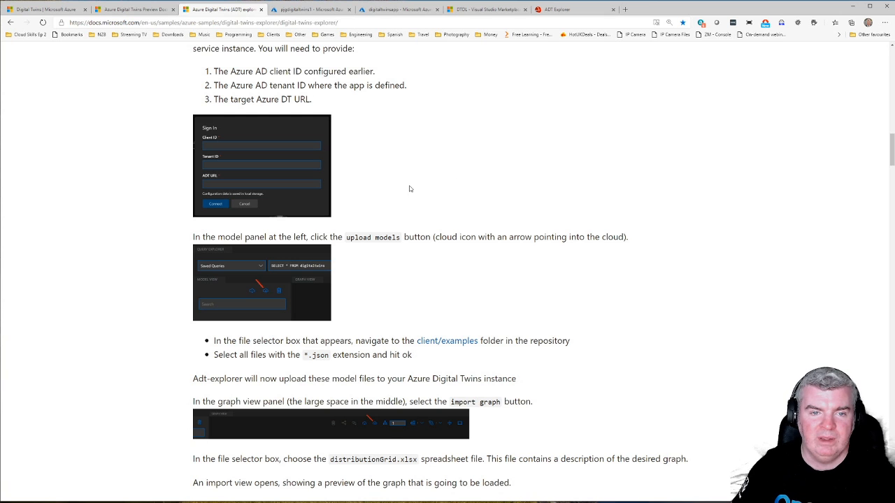
scroll(469, 256, down, 1)
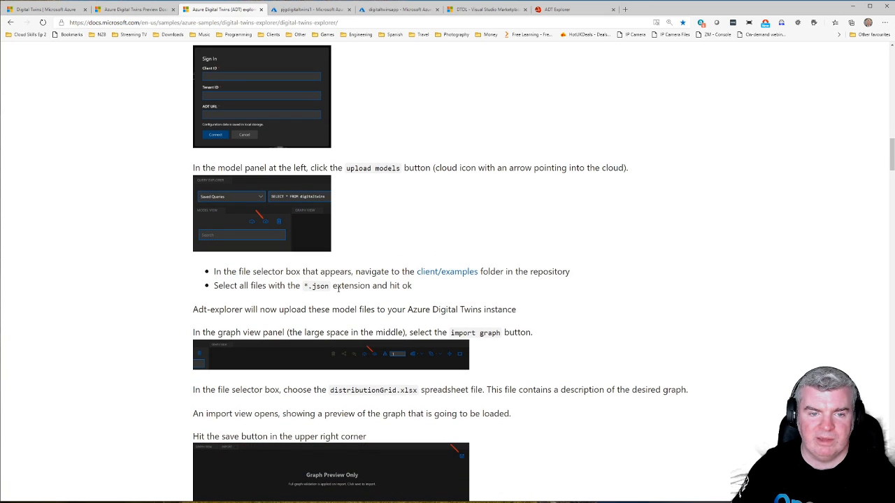
scroll(401, 260, down, 2)
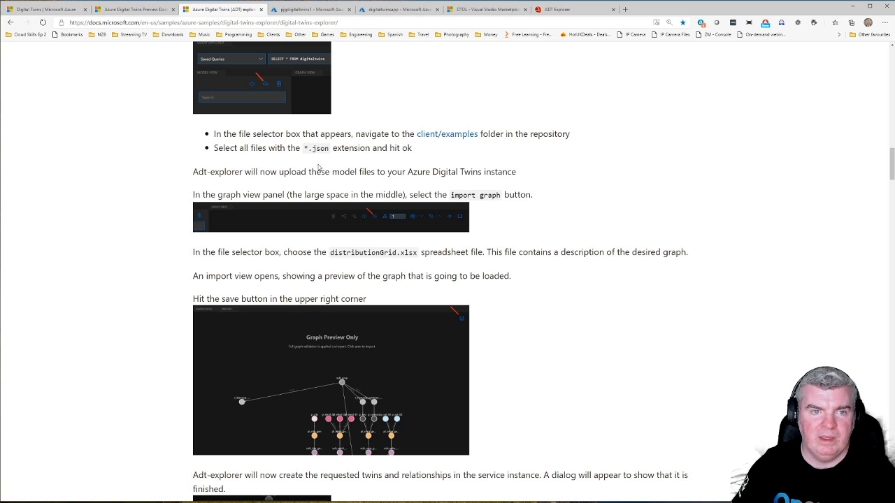
Step: Return to ADT Explorer and delete the Floor and Room models
click(594, 10)
click(126, 202)
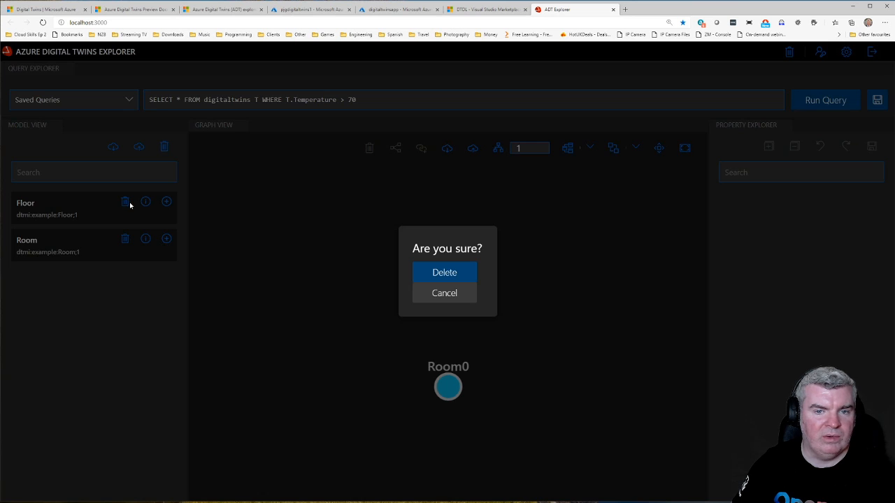
click(443, 279)
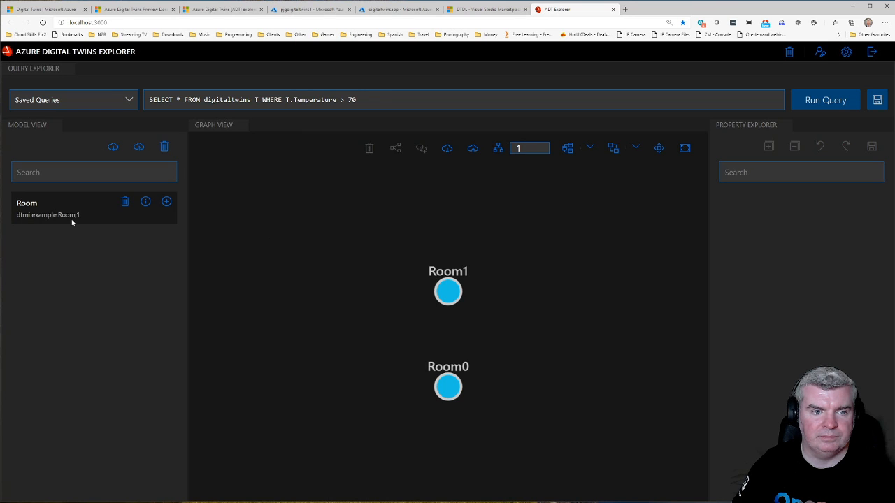
click(127, 202)
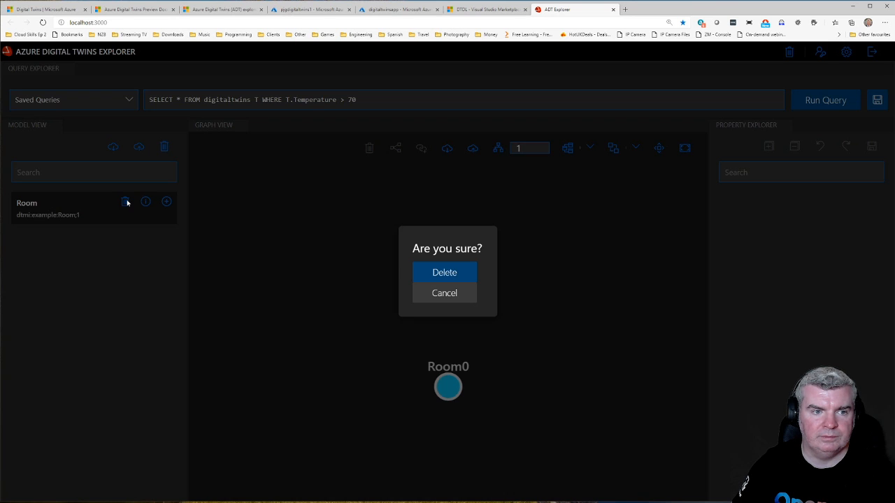
click(451, 274)
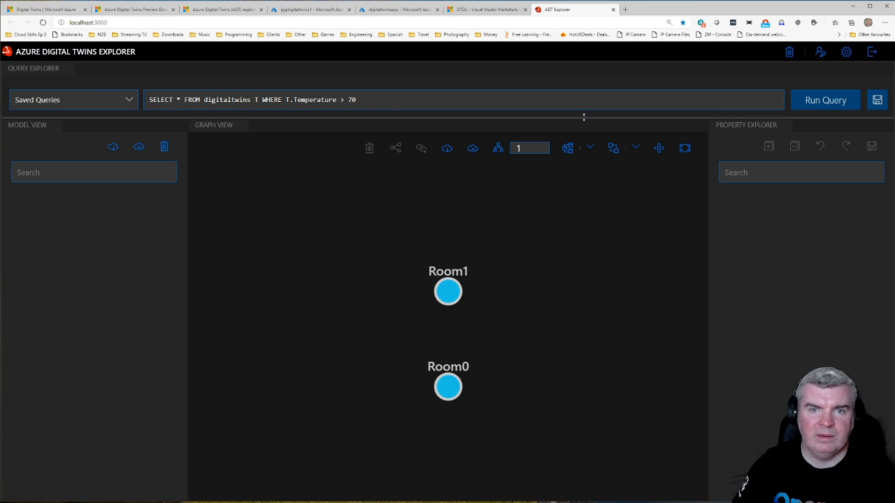
Step: Rerun the T.Temperature > 70 query with the models deleted and check the Room1 twin's properties
click(844, 101)
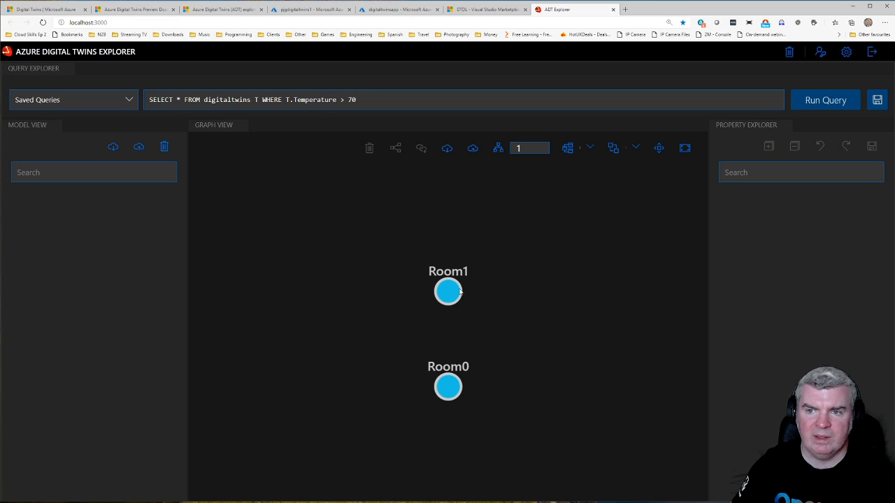
click(454, 294)
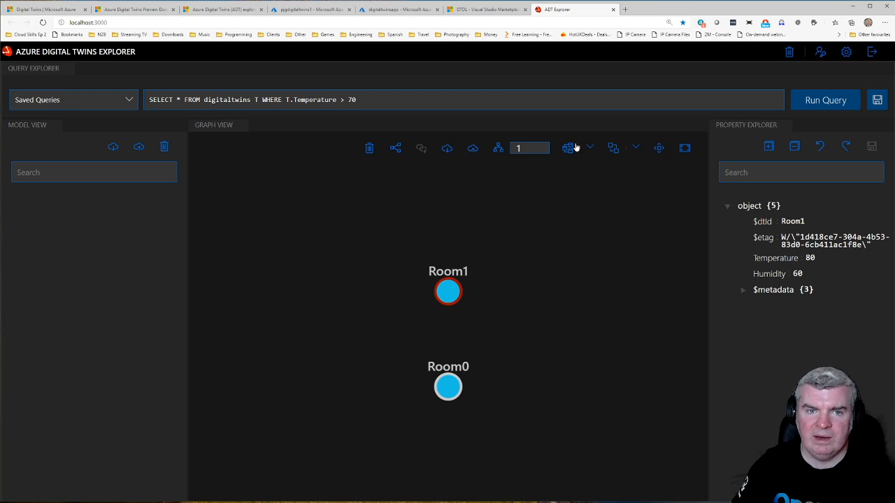
Step: Delete the Room1 twin and the Room0 twin from the filtered graph, confirming each deletion
click(370, 148)
click(444, 274)
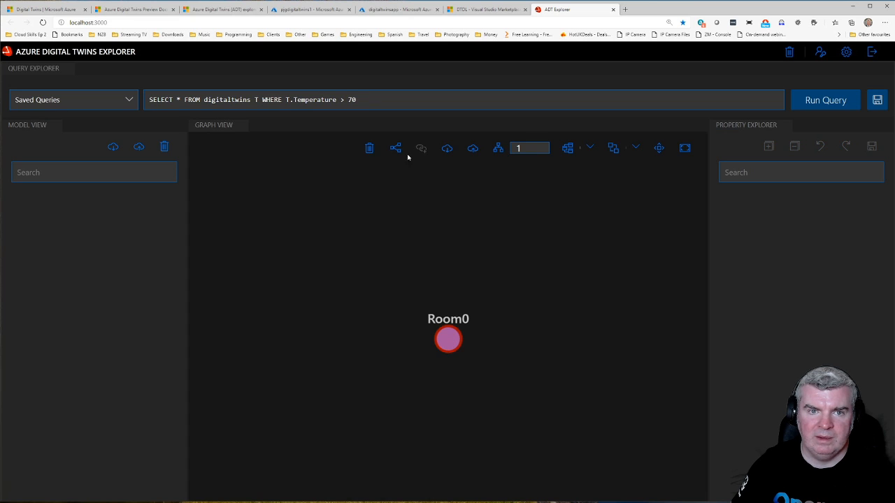
click(365, 150)
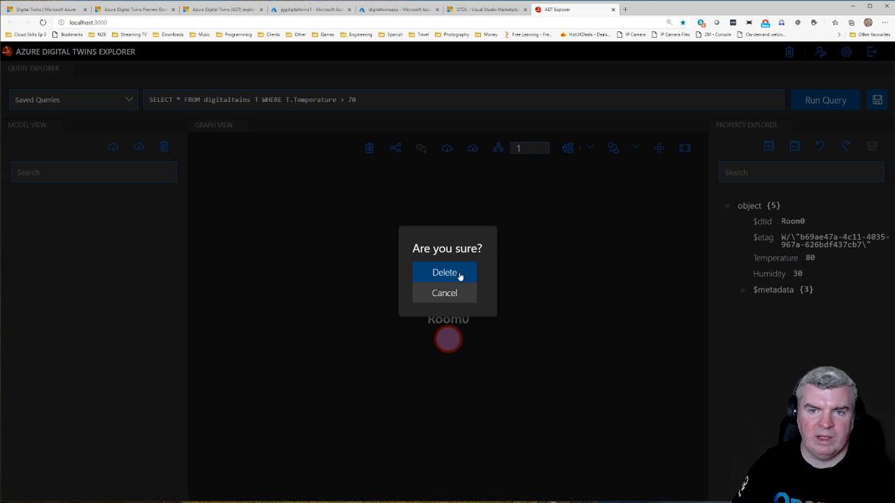
click(459, 274)
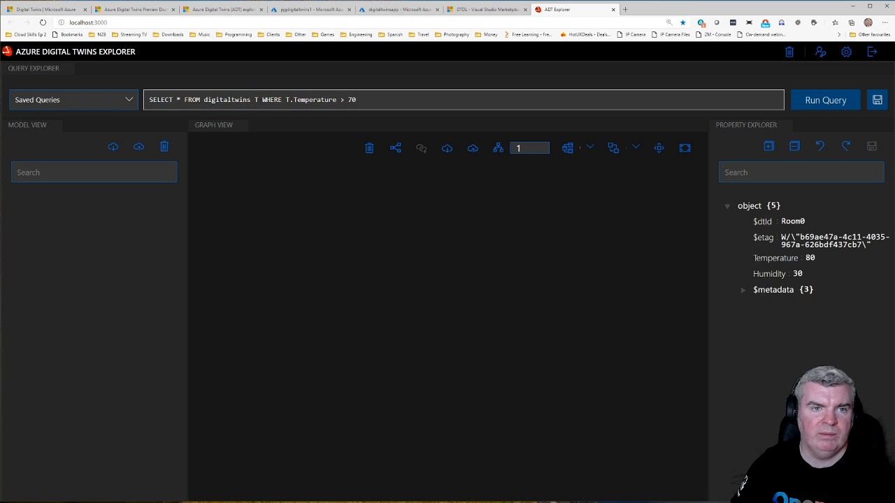
Step: Remove the temperature filter, run SELECT * FROM digitaltwins, and delete the Room0 twin from the graph
drag(251, 100, 371, 100)
key(BackSpace)
click(837, 102)
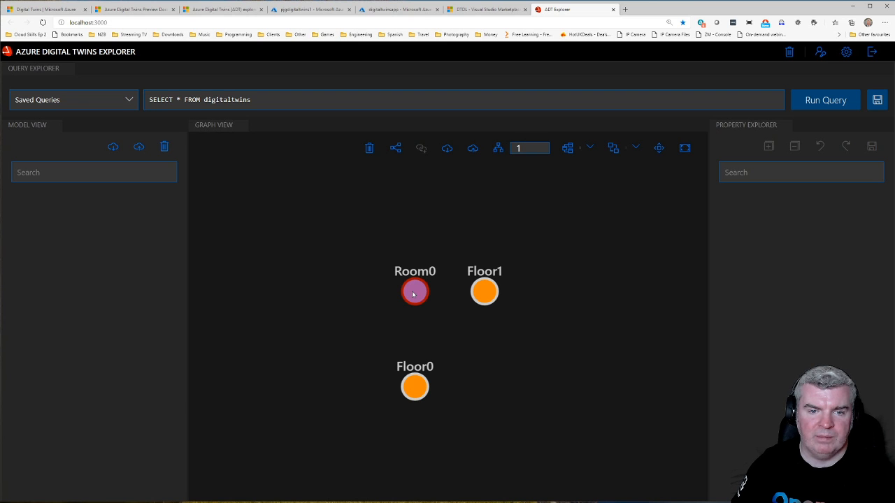
click(369, 149)
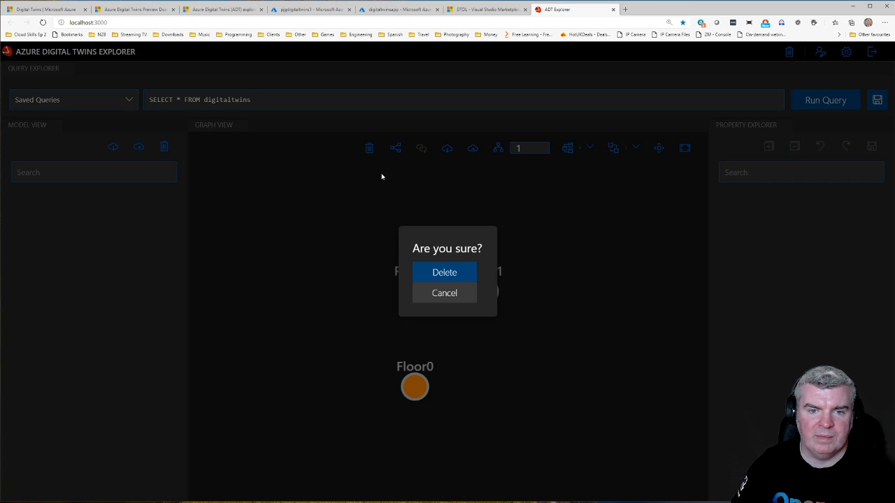
click(447, 274)
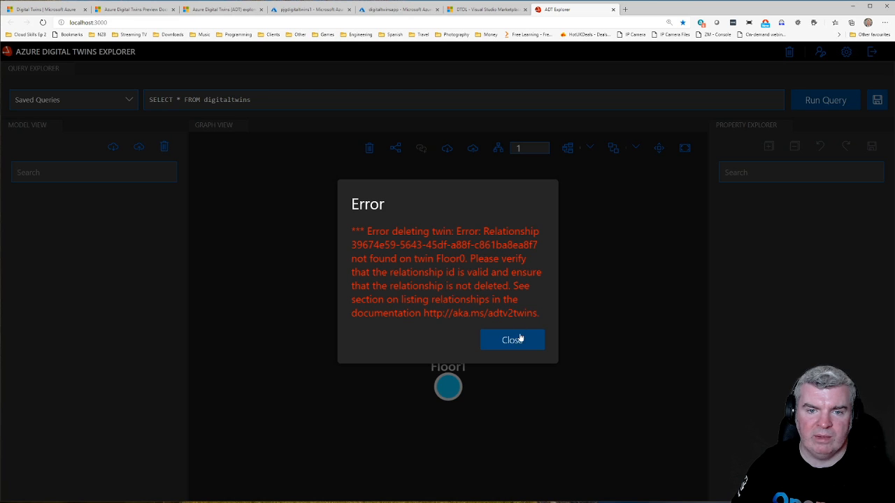
click(518, 338)
Step: Delete the Floor0 and Floor1 twins to empty the graph
click(460, 293)
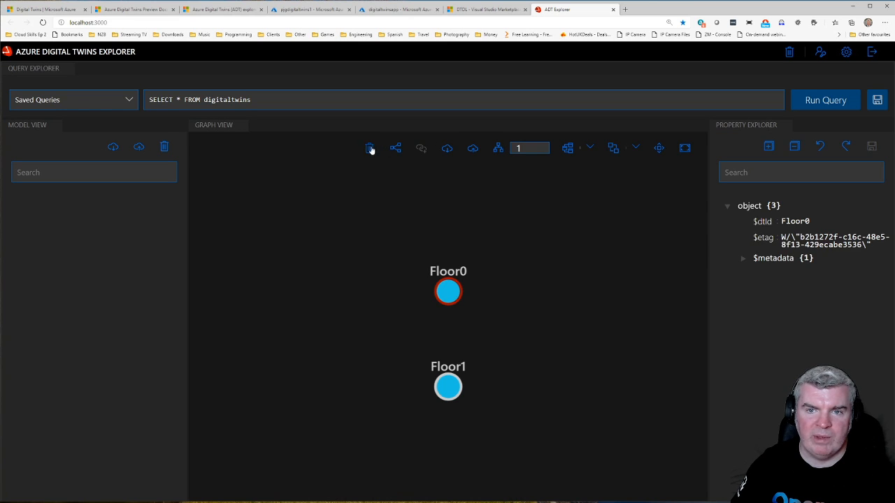
click(370, 148)
click(459, 276)
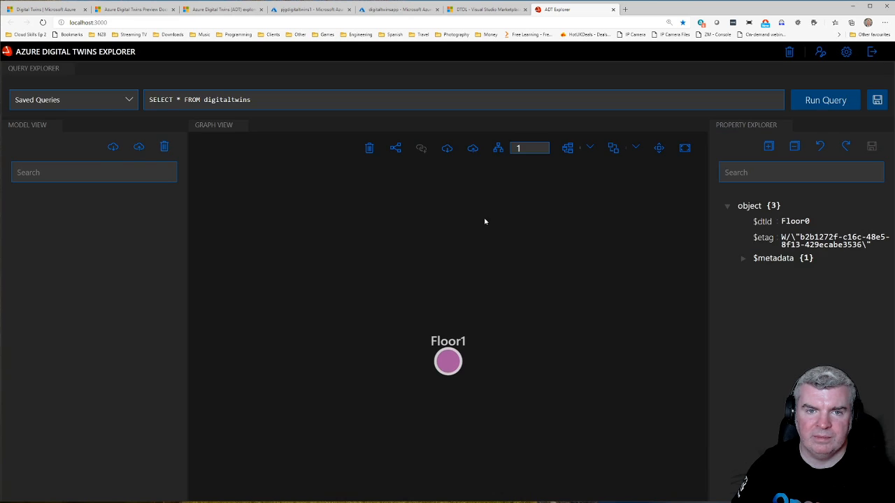
click(449, 322)
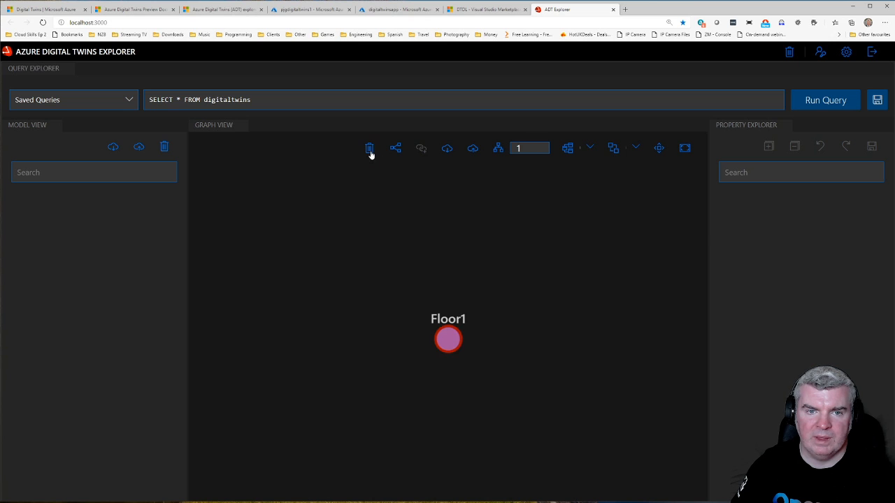
click(369, 148)
click(452, 274)
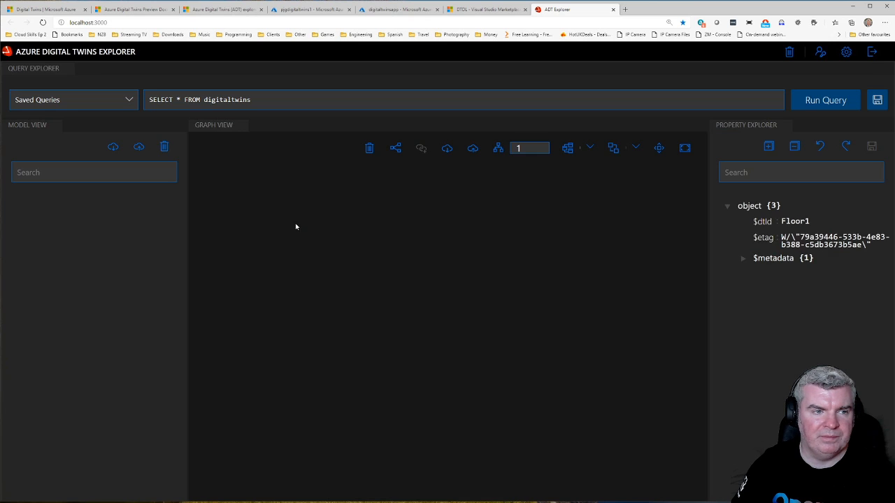
Step: Upload all the JSON model files, BaseConsumer.json through WindPlant.json, from the ADT explorer's client/examples folder
click(139, 149)
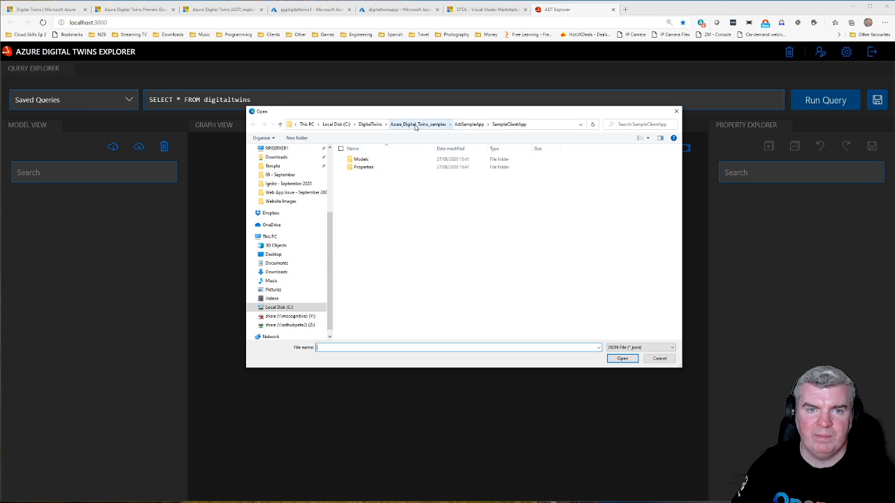
click(370, 125)
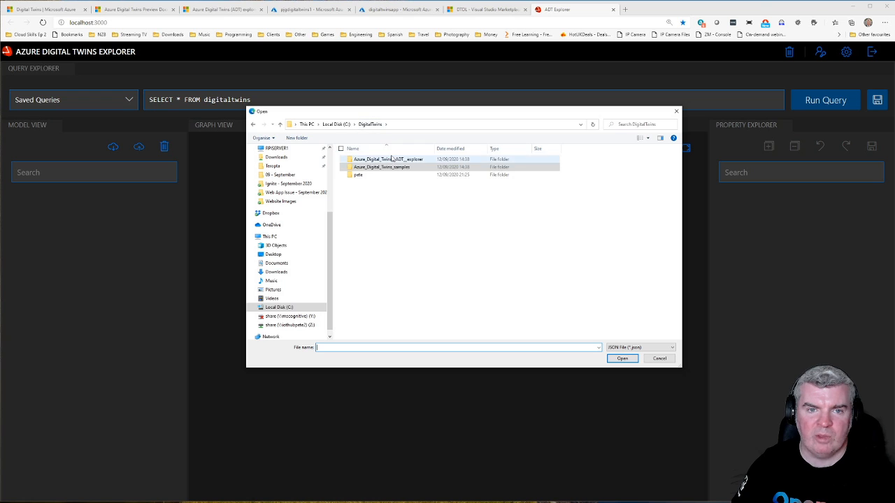
double_click(391, 158)
double_click(391, 158)
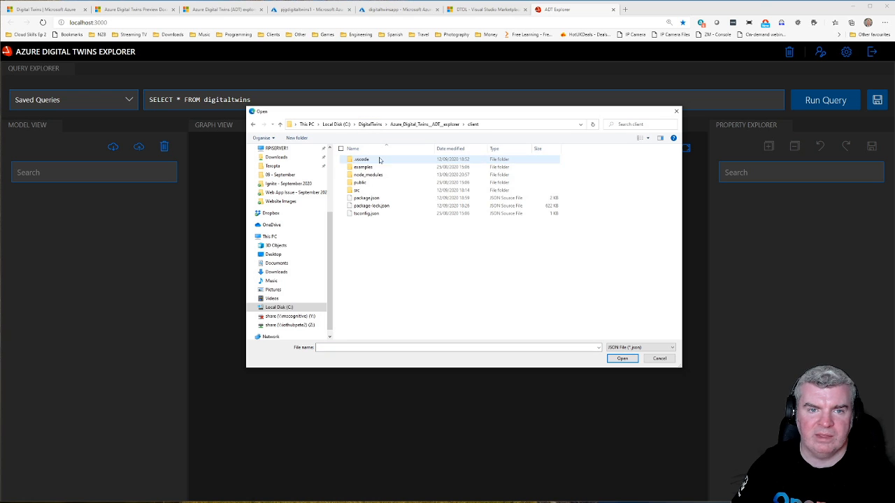
double_click(365, 168)
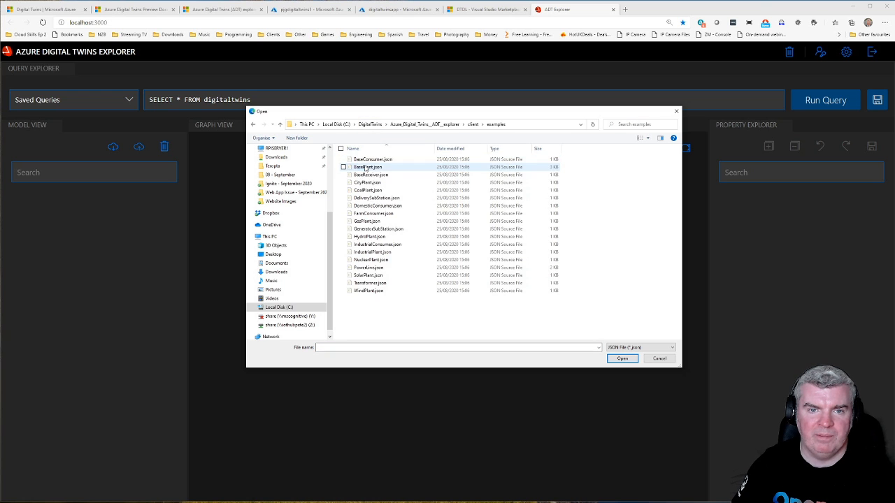
click(378, 159)
shift+click(370, 290)
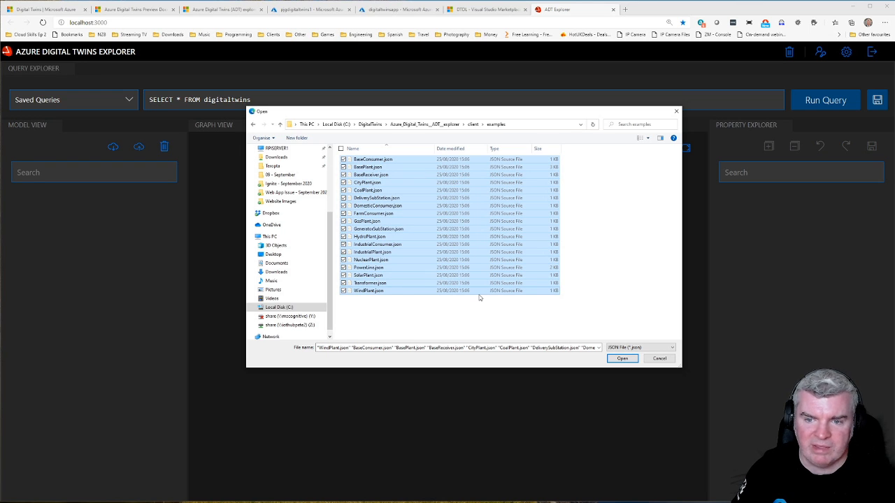
click(628, 360)
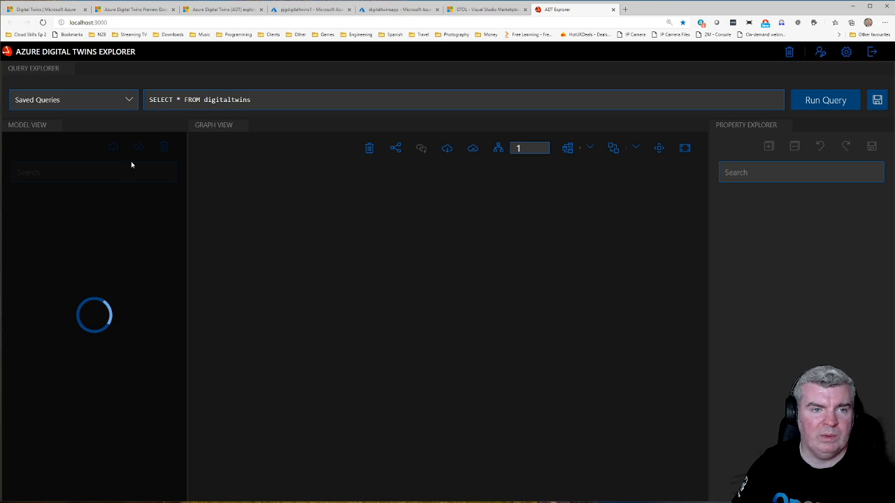
Step: Look through the uploaded models and inspect the definitions of Base Consumer and City Plant
scroll(101, 257, down, 5)
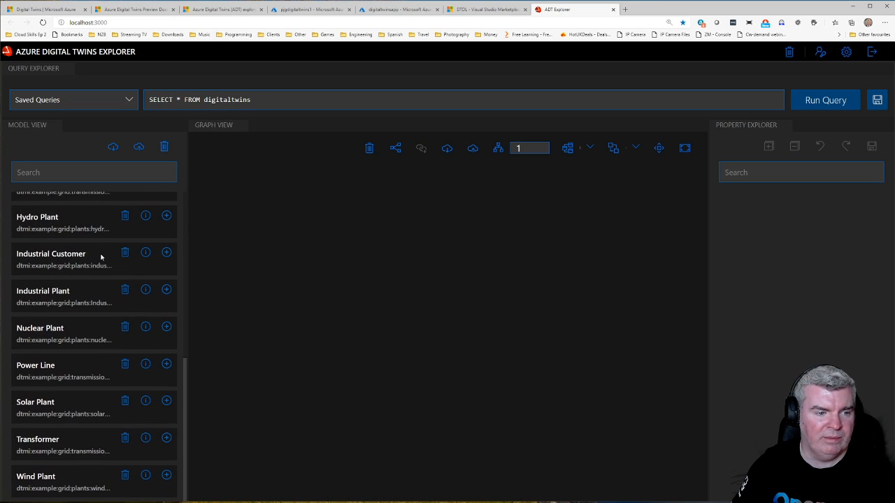
scroll(100, 256, up, 5)
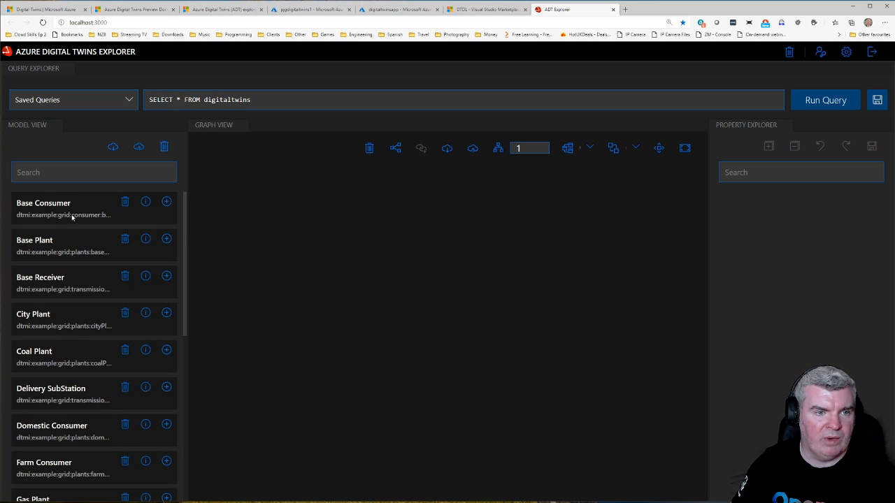
click(146, 202)
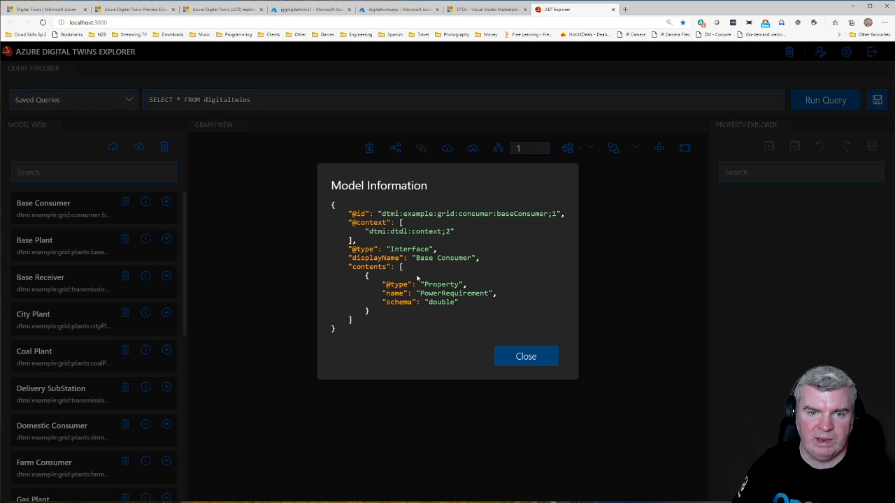
click(527, 357)
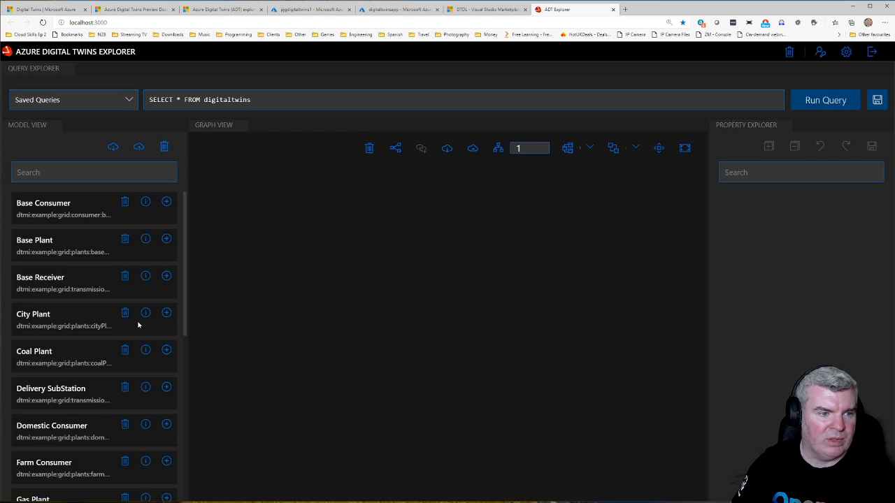
click(145, 313)
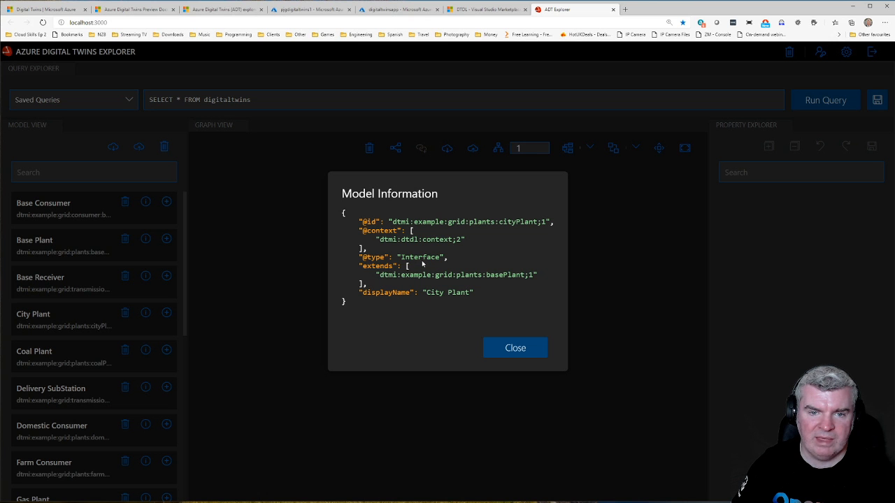
click(515, 347)
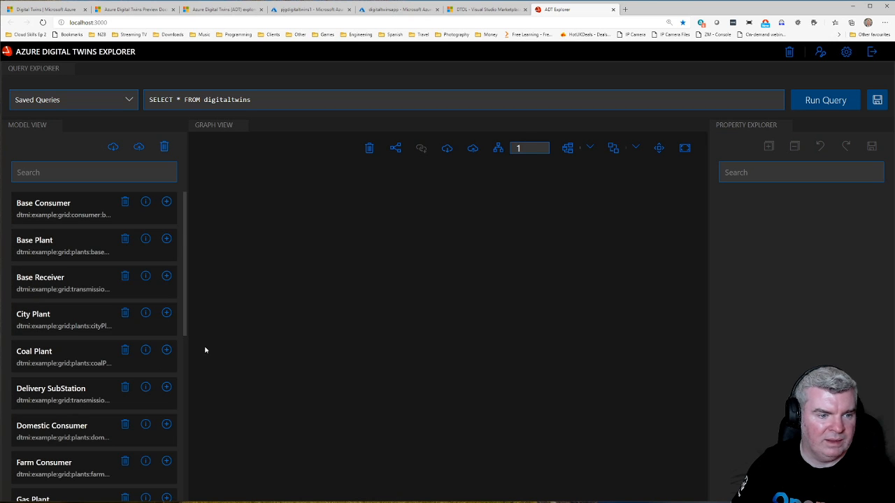
Step: Inspect the definitions of the Farm Consumer and Power Line models
scroll(116, 376, down, 2)
click(145, 369)
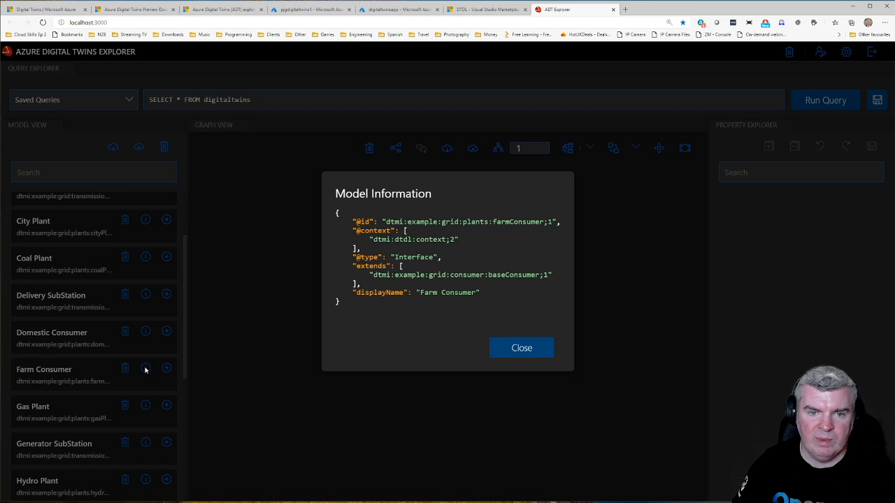
click(521, 346)
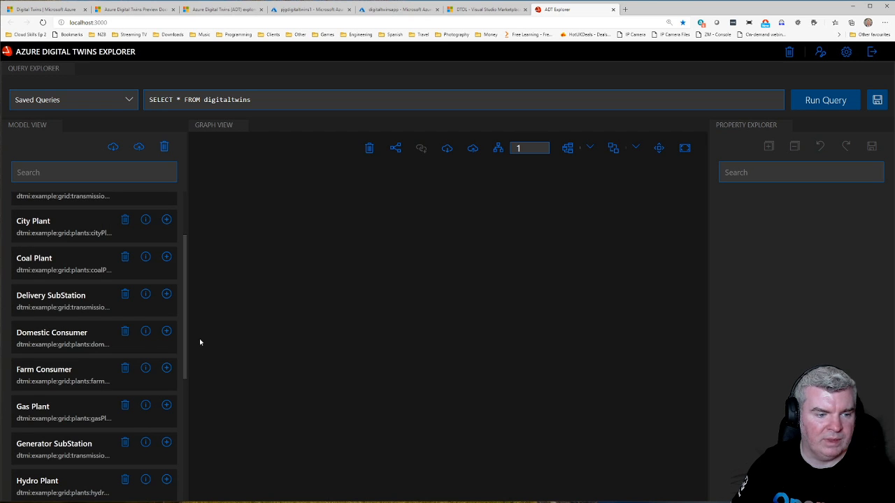
scroll(100, 332, down, 5)
click(145, 364)
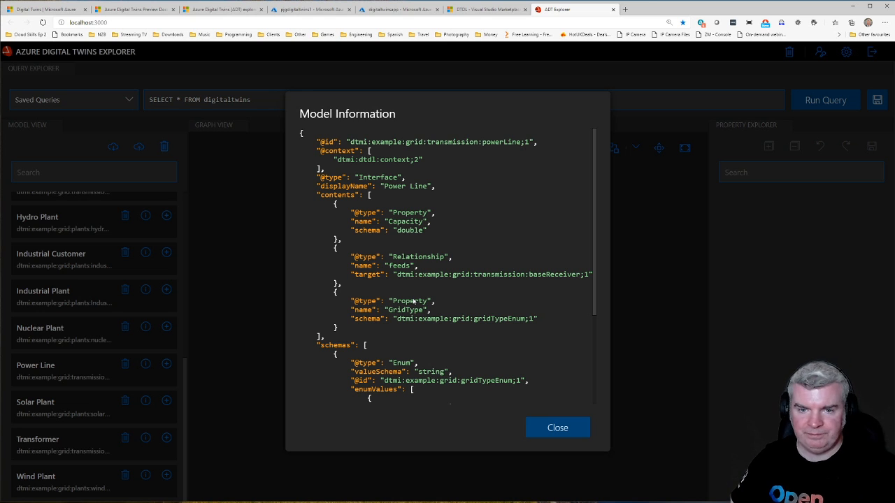
click(557, 426)
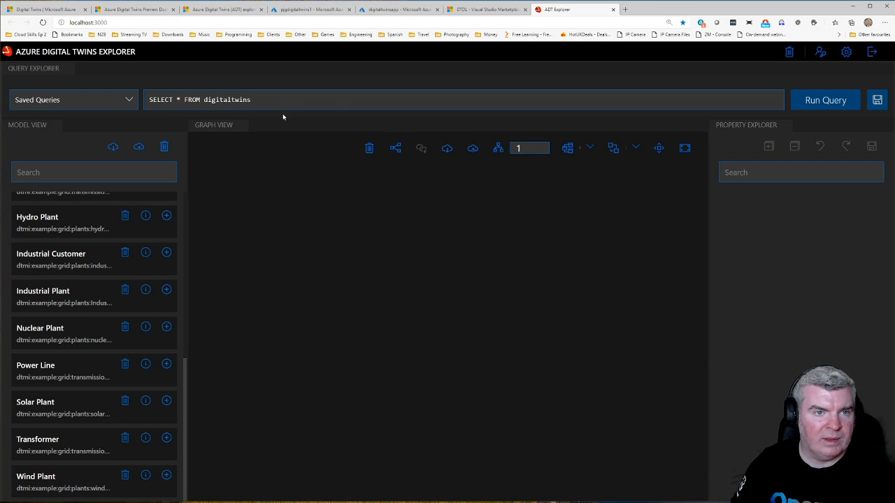
Step: Check the documentation's graph import instructions and load distributionGrid.xlsx from the examples folder as a graph import in ADT Explorer
click(210, 10)
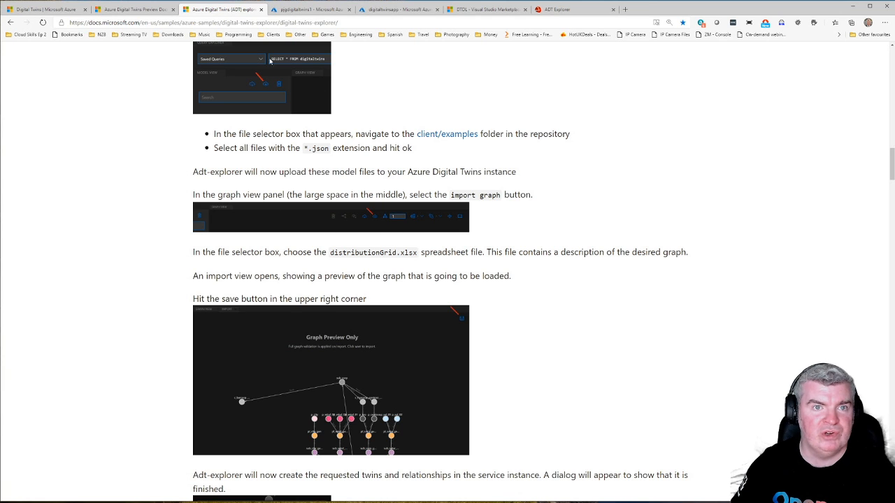
click(563, 9)
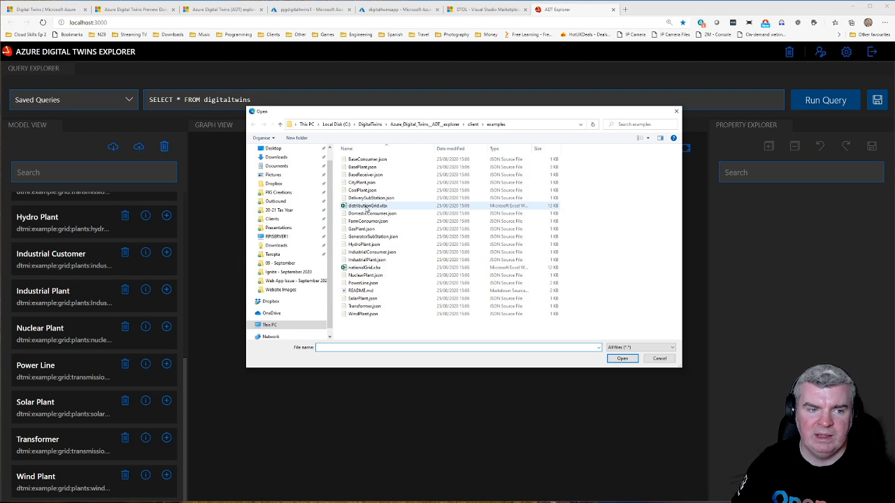
double_click(365, 206)
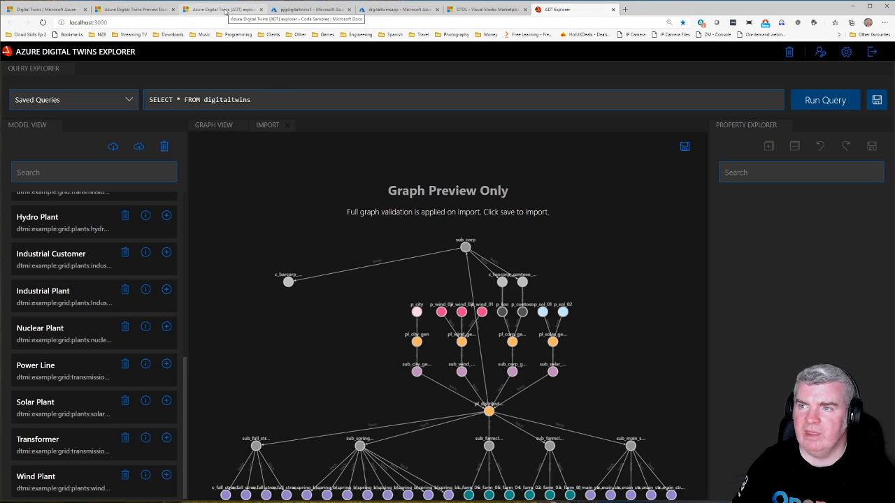
Step: Move the documentation page out of the browser window and examine the import preview of the distribution grid graph
drag(225, 12, 894, 20)
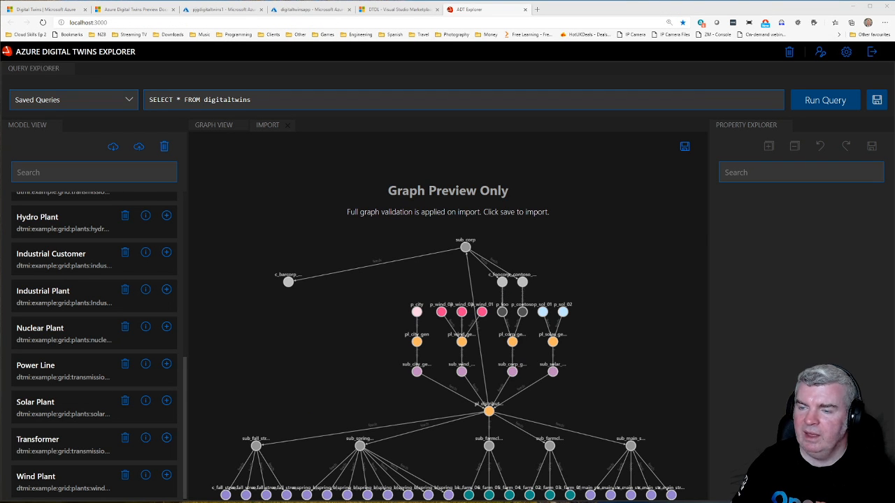
scroll(596, 303, down, 1)
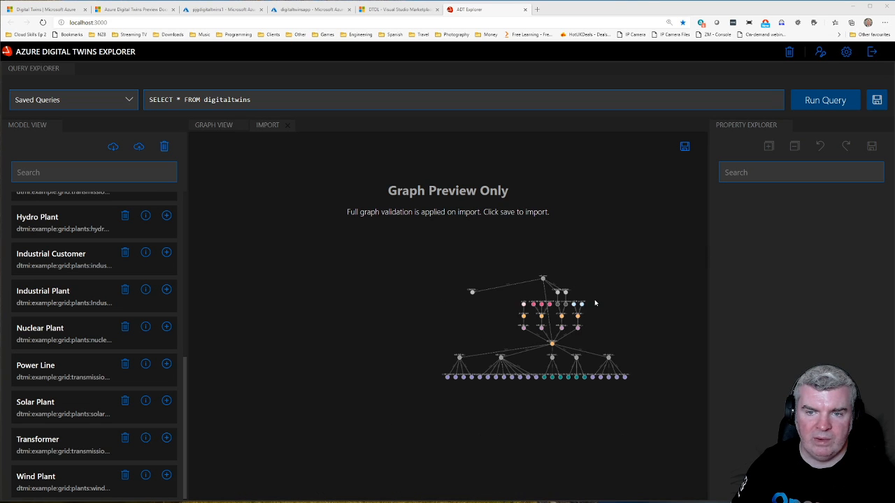
scroll(596, 303, up, 1)
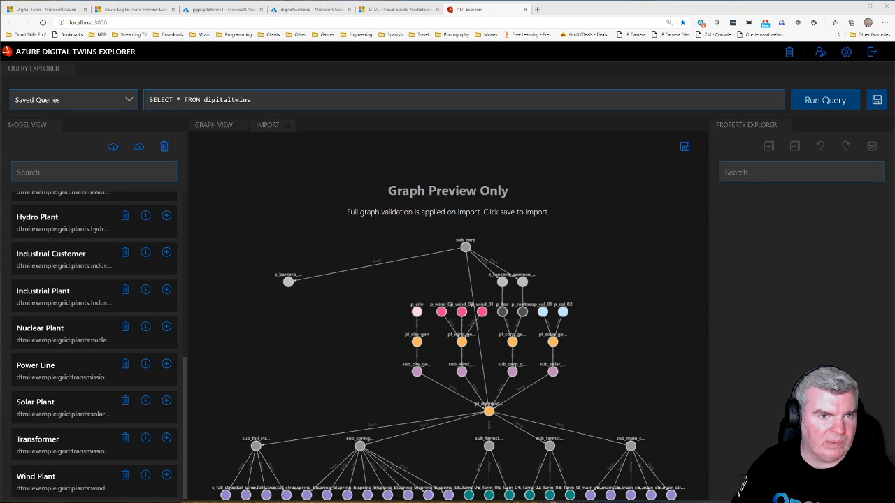
Step: Switch to File Explorer and open distributionGrid.xlsx from the client project's examples folder in Excel
key(alt+Tab)
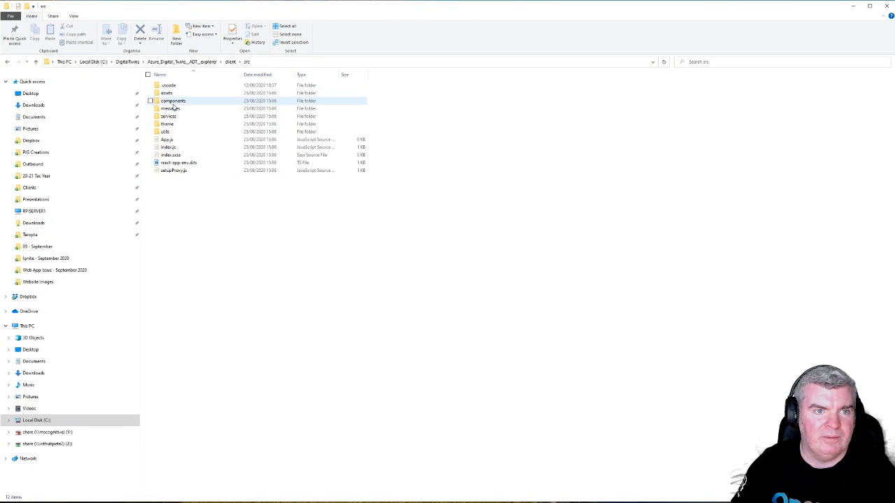
click(230, 62)
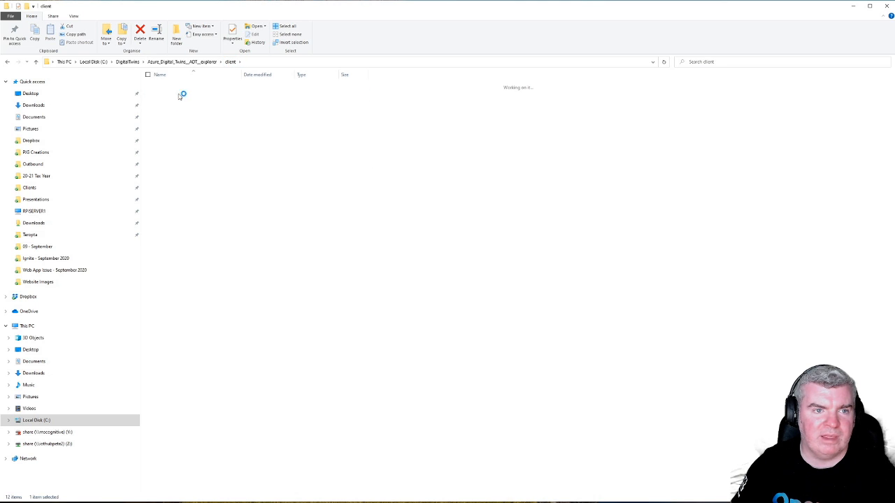
click(172, 130)
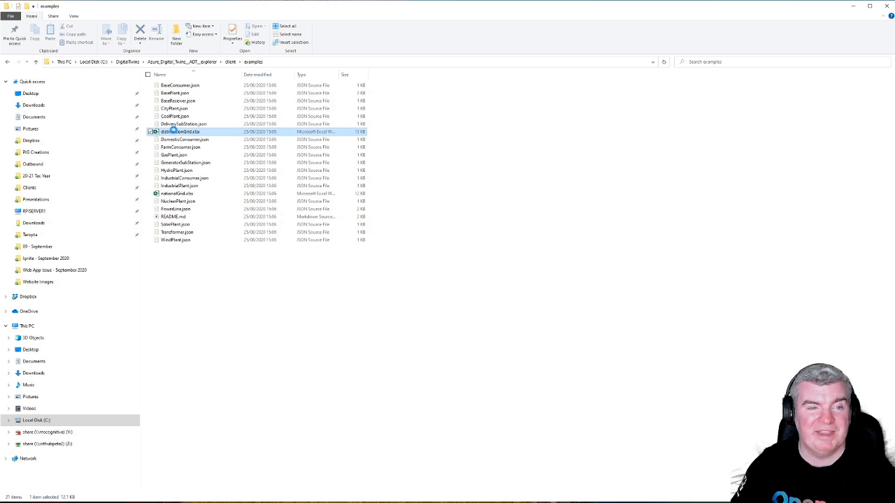
double_click(174, 133)
right_click(175, 132)
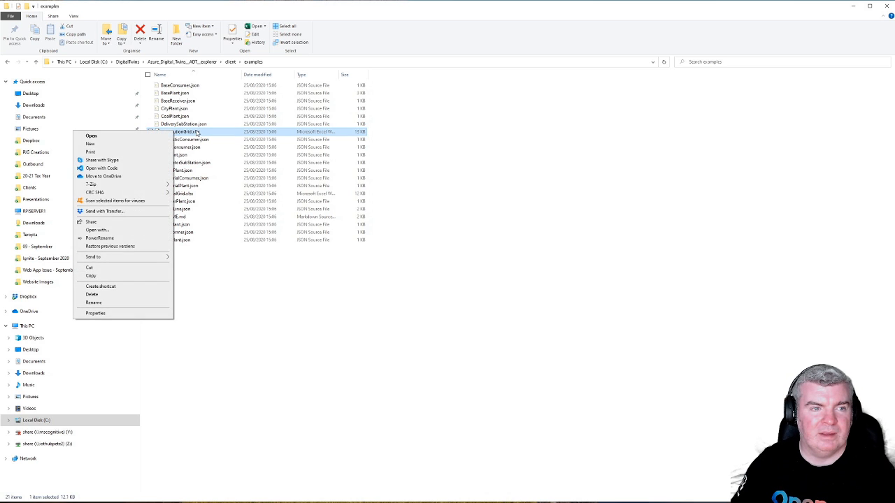
click(197, 133)
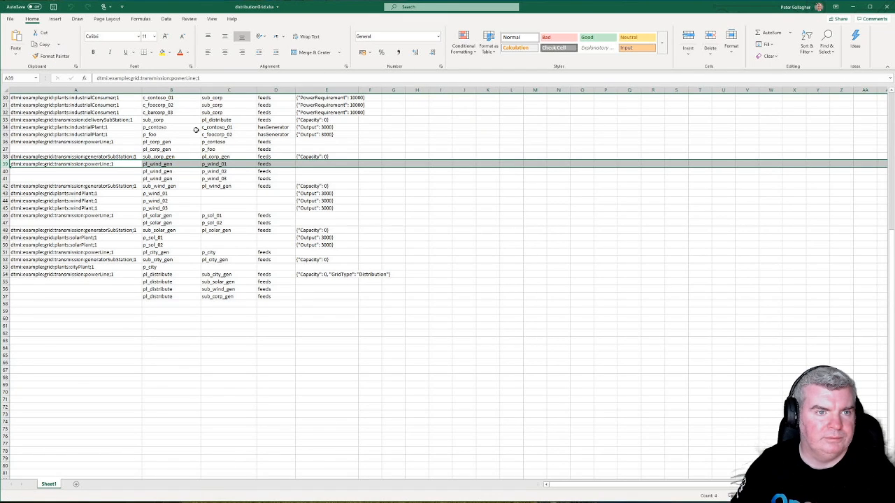
Step: Examine the model ID, unique ID, relationship and init data of the first twin row, widening the Relationship Name column
click(111, 149)
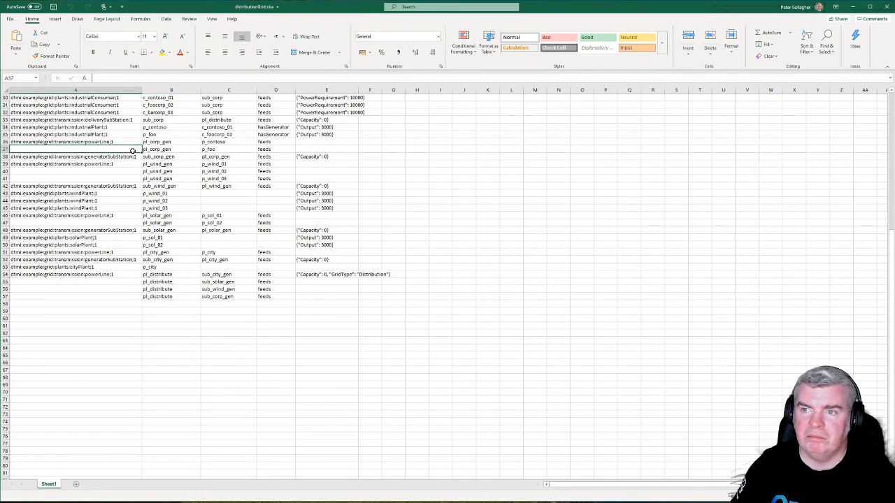
scroll(111, 157, up, 10)
click(86, 135)
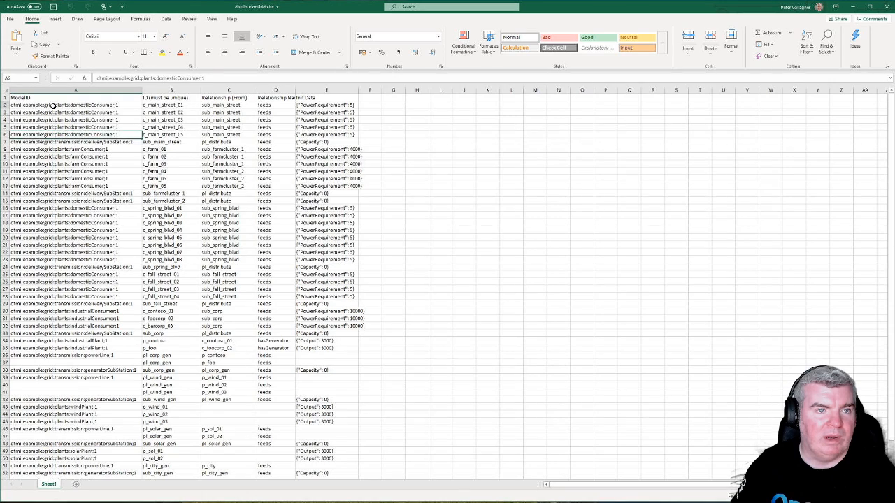
click(54, 106)
click(175, 106)
click(221, 106)
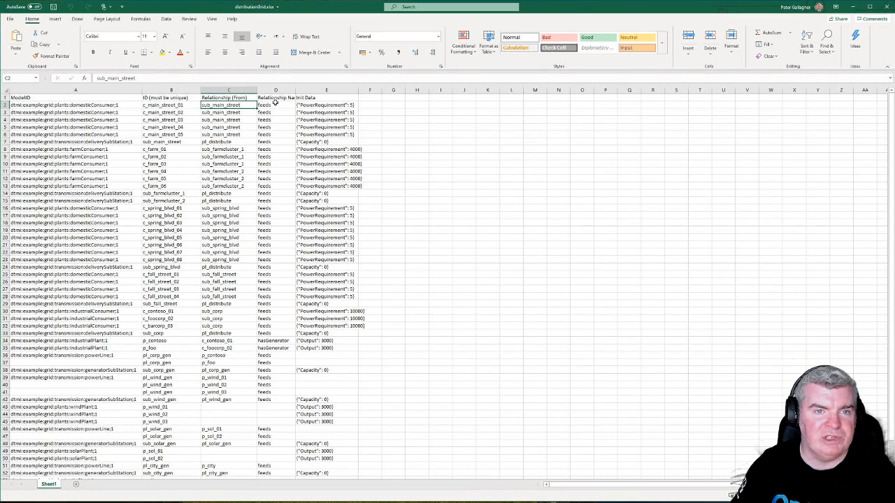
drag(329, 89, 330, 89)
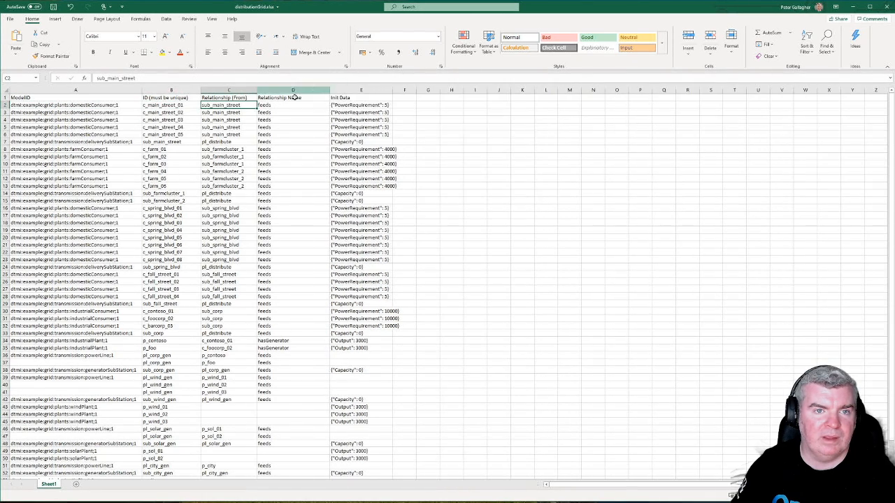
click(279, 105)
click(366, 105)
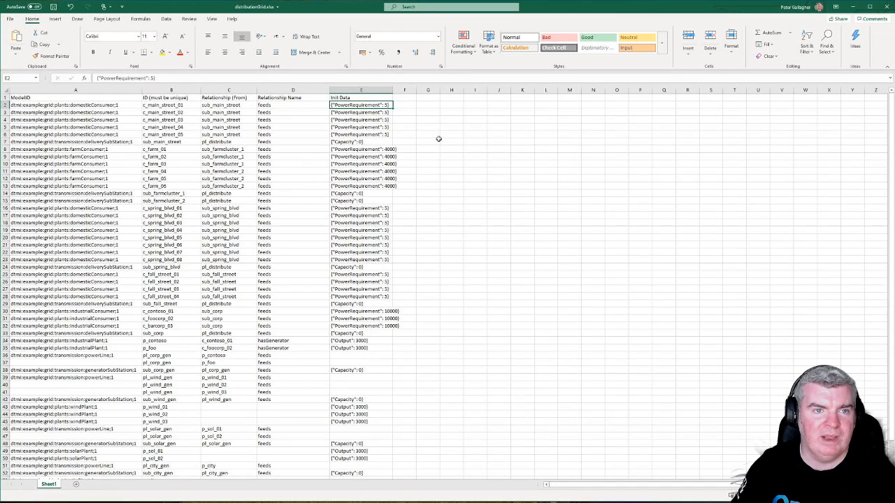
Step: Trace the sub_main_street relationship to its substation row and examine the hasGenerator relationship of p_contoso
click(233, 105)
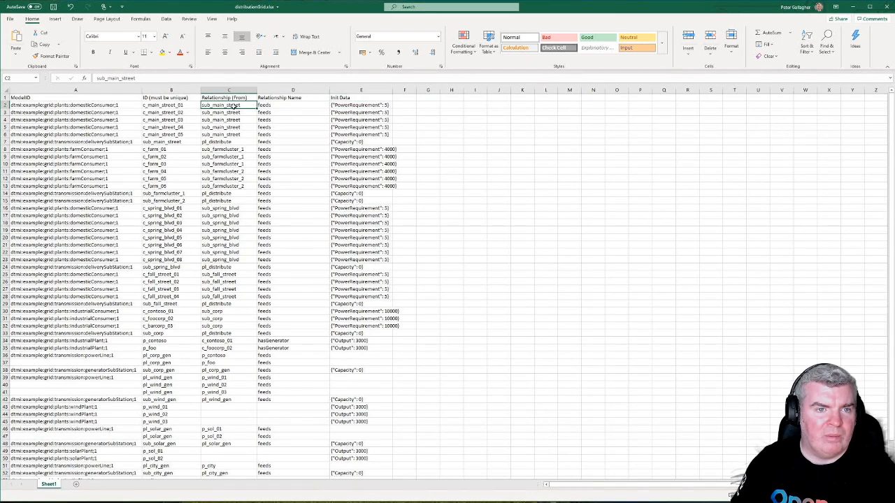
click(168, 142)
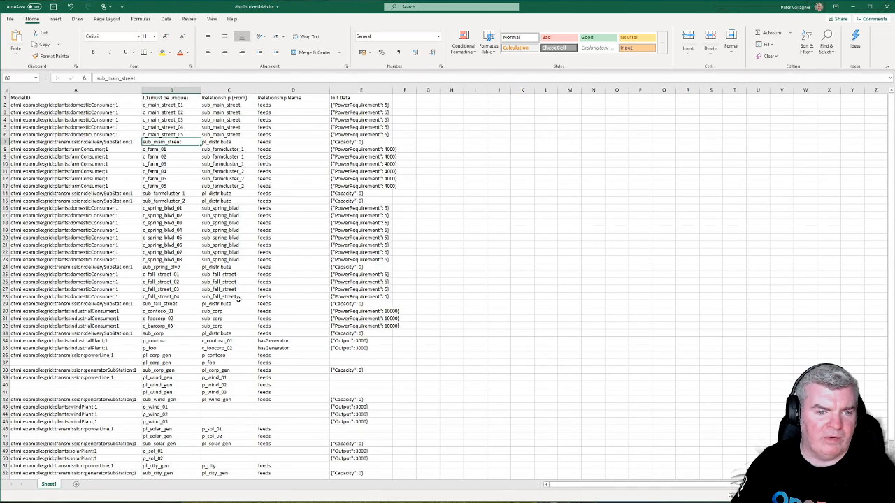
scroll(237, 298, down, 2)
click(278, 297)
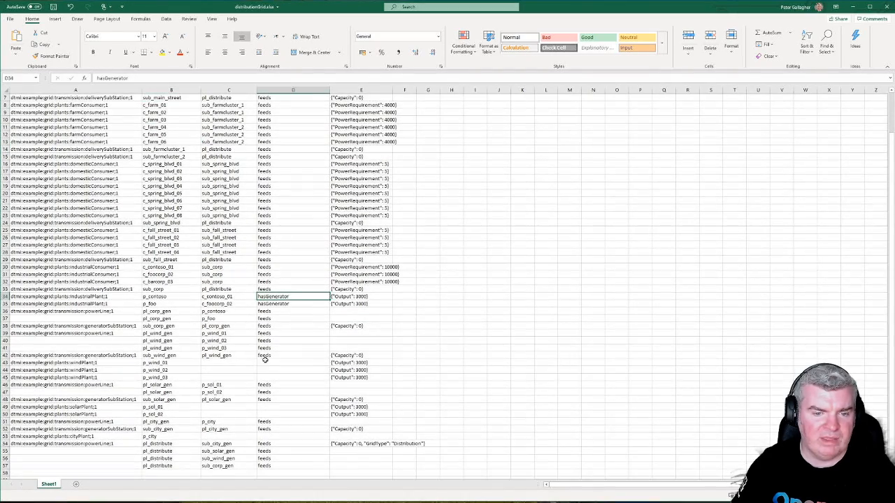
scroll(212, 367, up, 2)
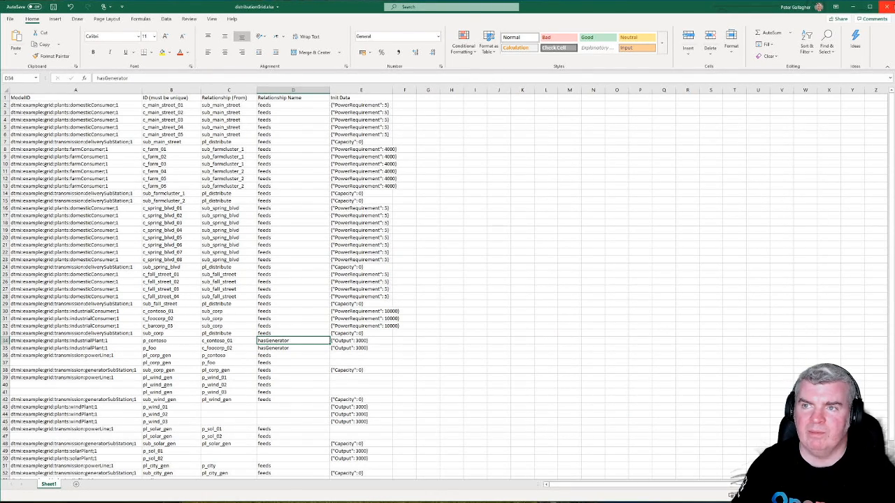
Step: Close distributionGrid.xlsx without saving the changes and return to ADT Explorer in the browser
click(886, 7)
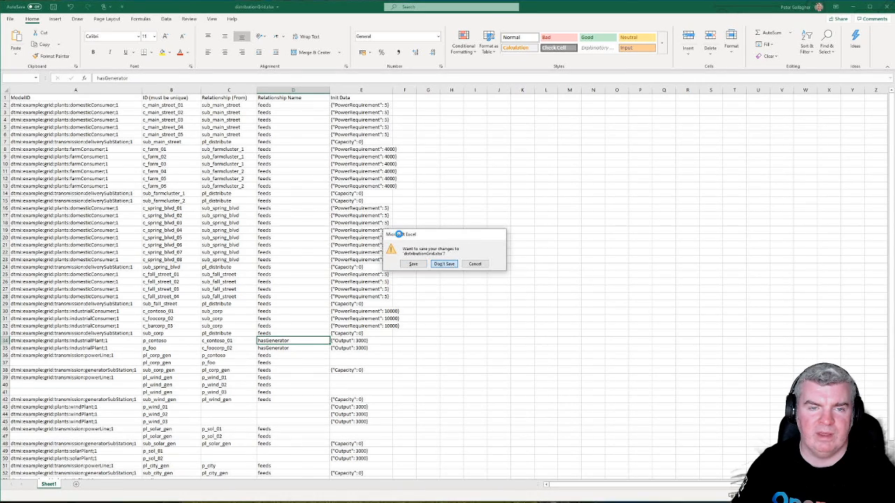
key(Return)
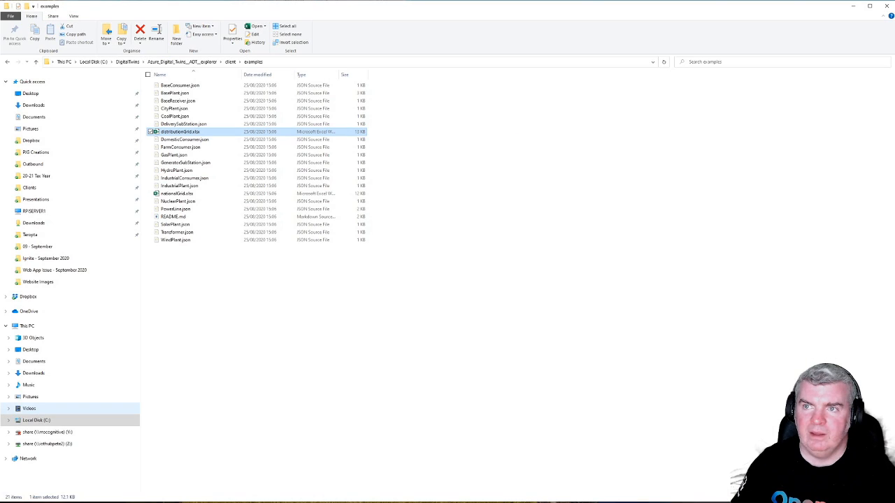
click(851, 7)
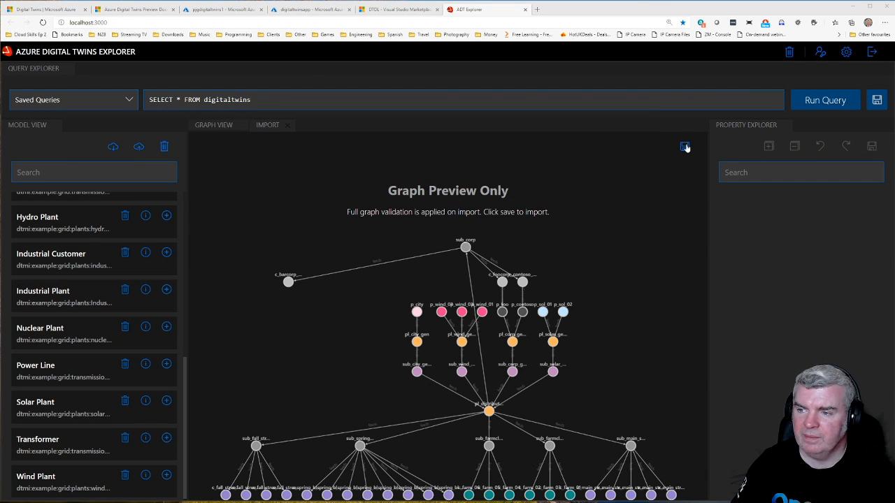
Step: Import the previewed distribution grid graph and query all digital twins to examine the power plant section
click(685, 146)
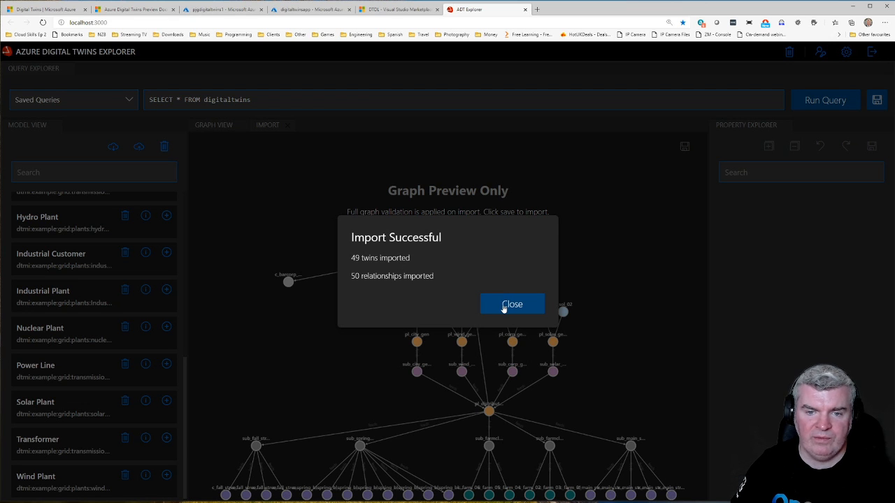
click(505, 306)
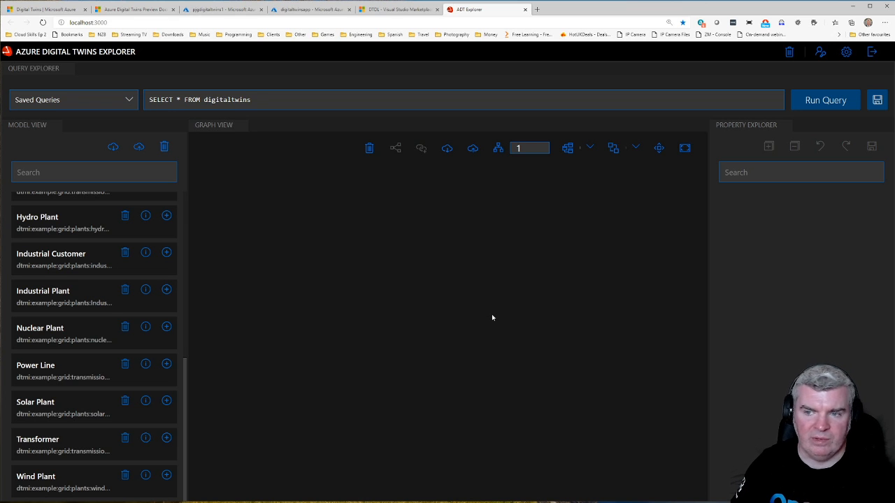
click(818, 102)
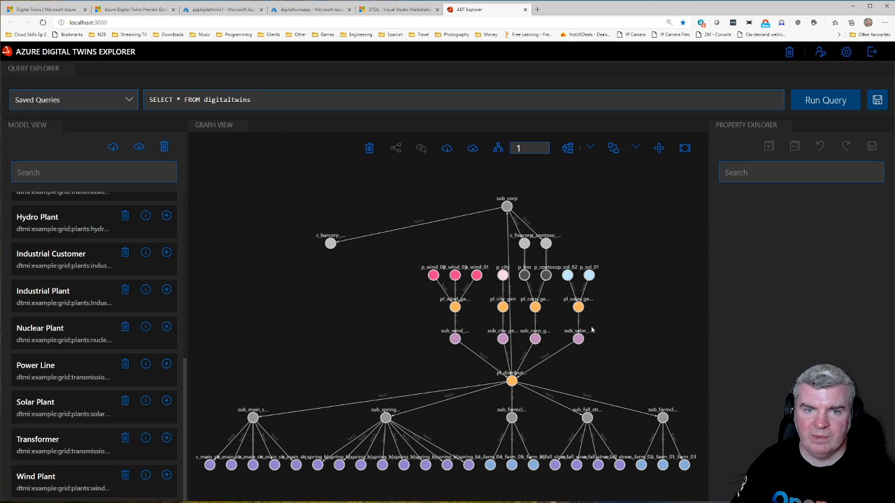
scroll(591, 327, up, 1)
drag(605, 309, 671, 406)
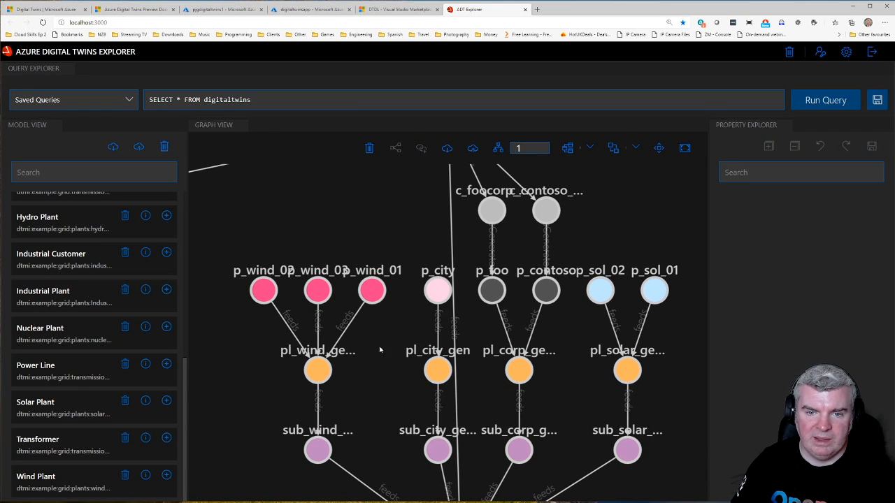
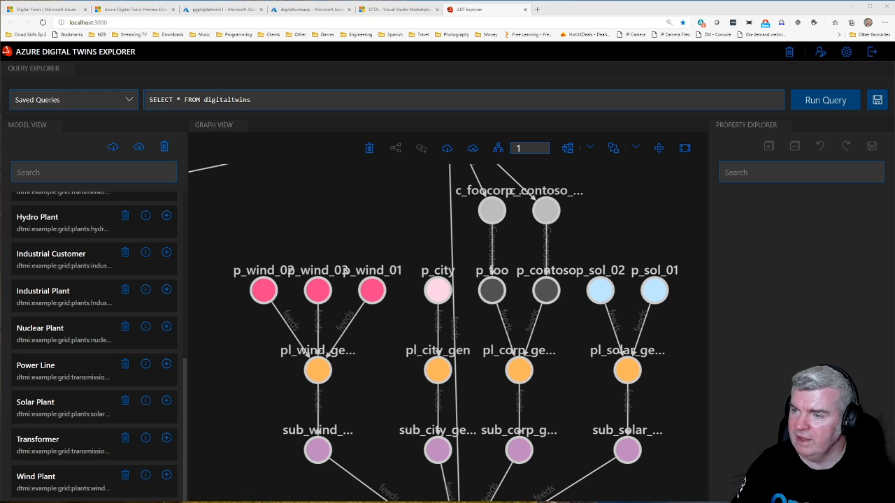
Step: Look through the graph layout options and examine the properties of the p_wind_02 twin
click(371, 214)
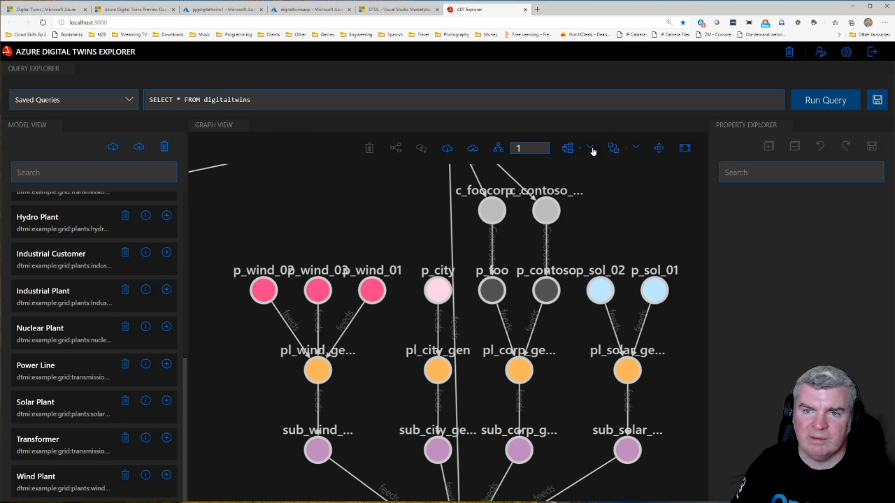
click(635, 149)
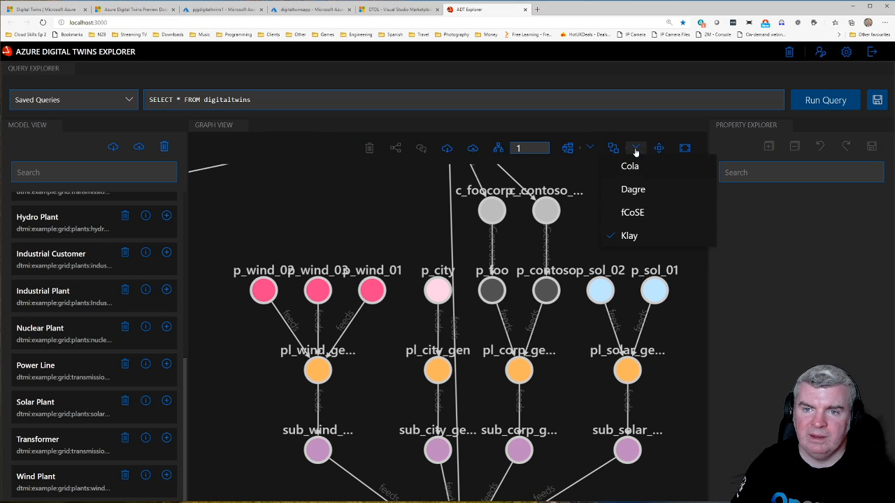
click(341, 202)
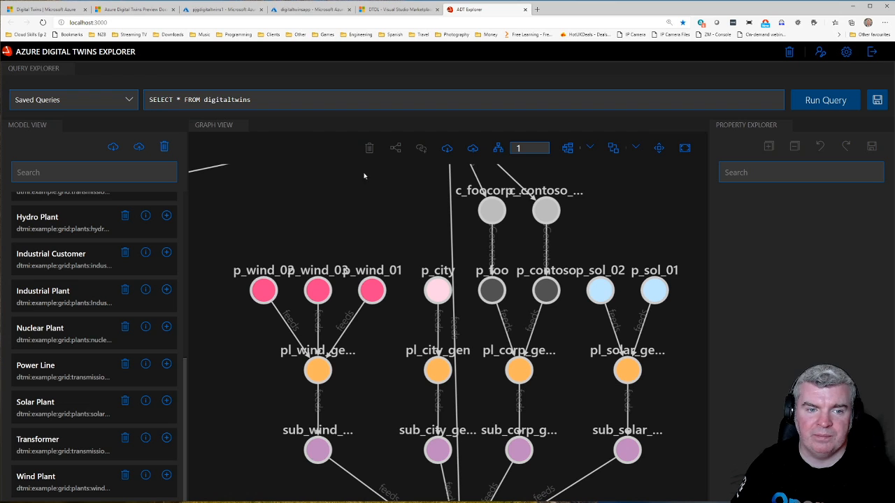
click(264, 291)
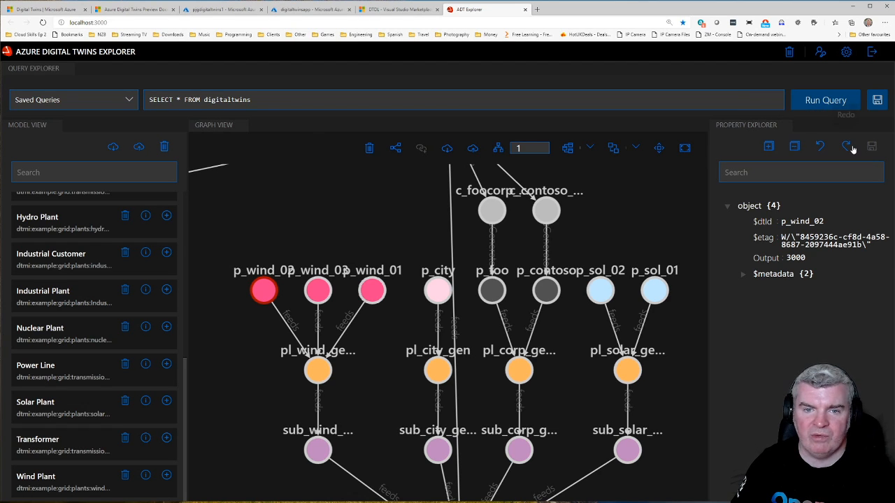
click(335, 230)
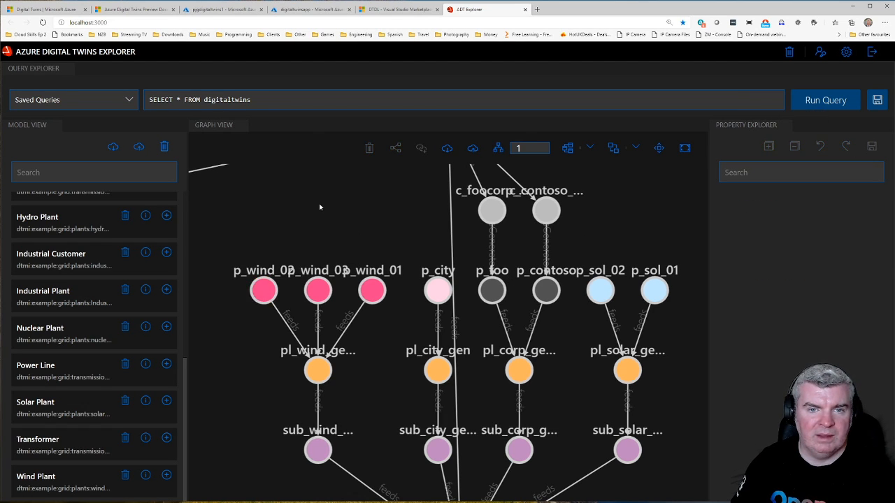
Step: Create a new twin named pjgsubstation1 from the Delivery SubStation model
drag(320, 206, 326, 440)
drag(341, 282, 375, 178)
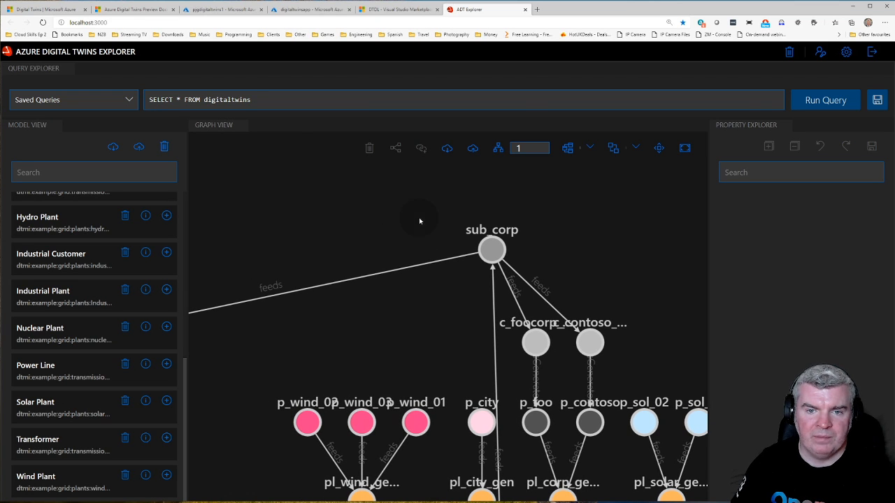
drag(468, 296, 479, 327)
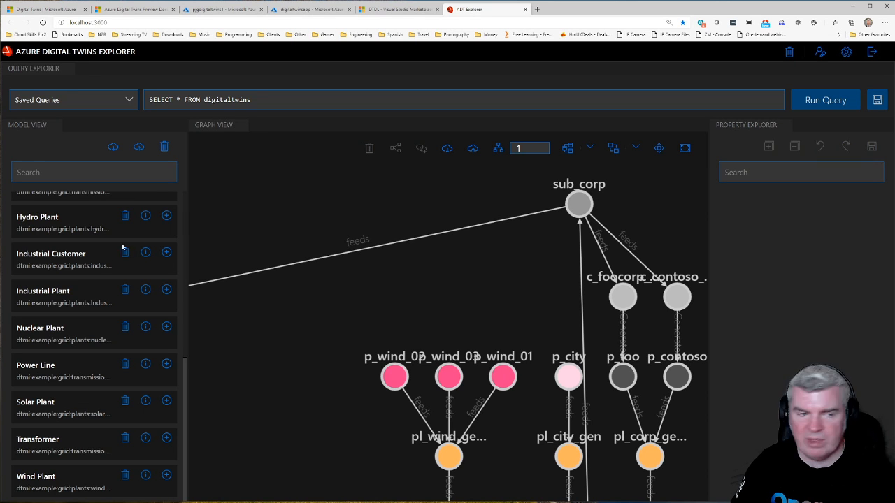
scroll(77, 297, up, 5)
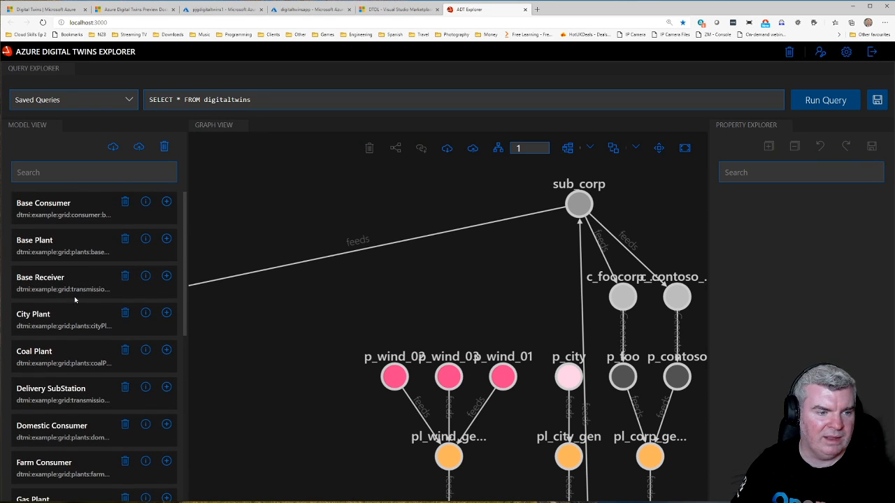
click(168, 388)
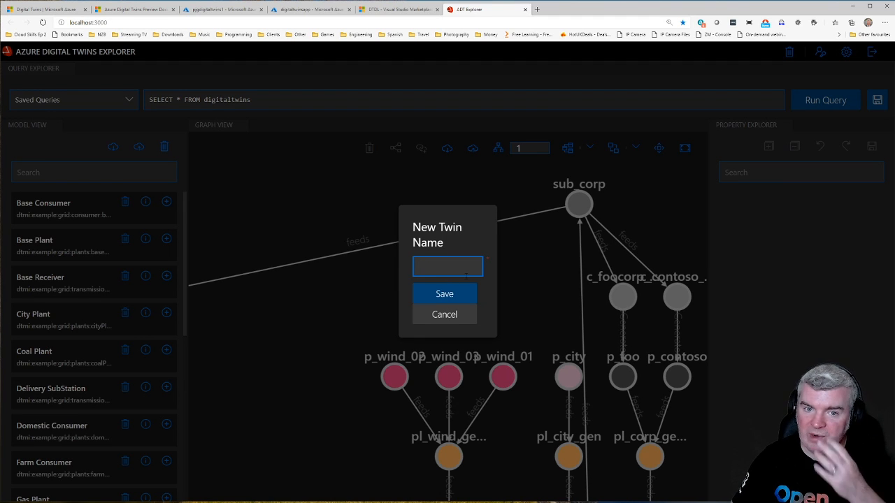
text(pjg)
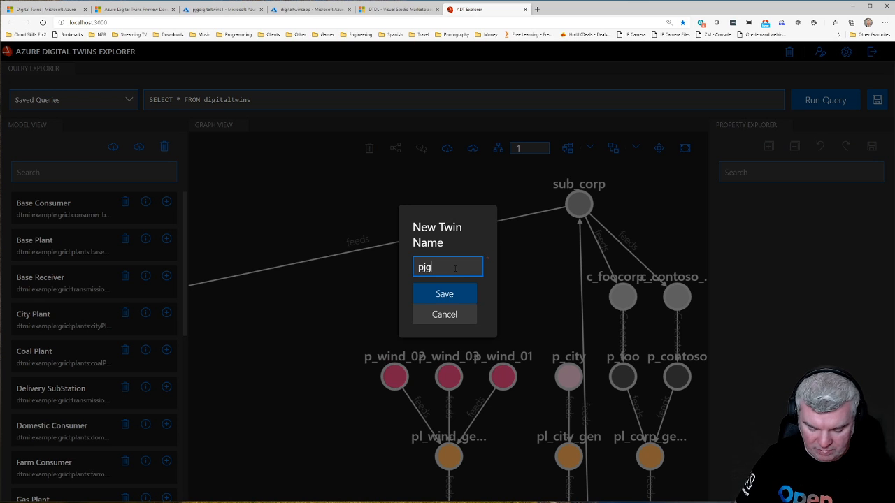
text(substation1)
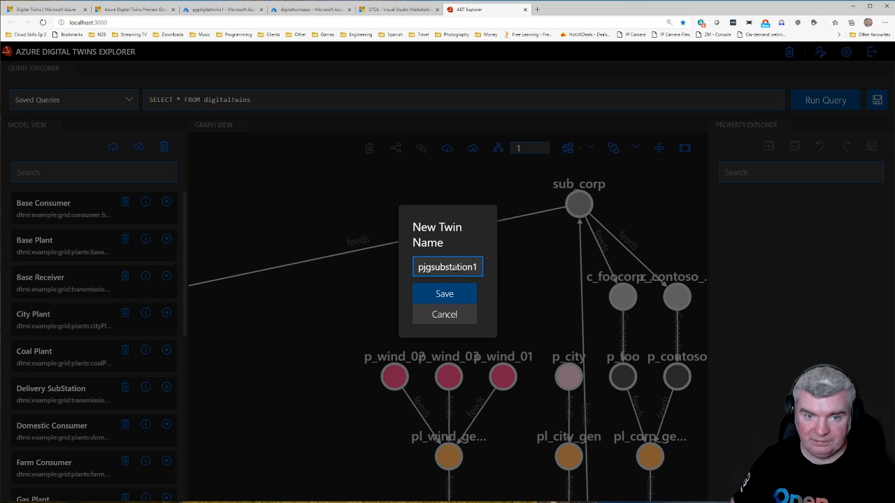
key(Return)
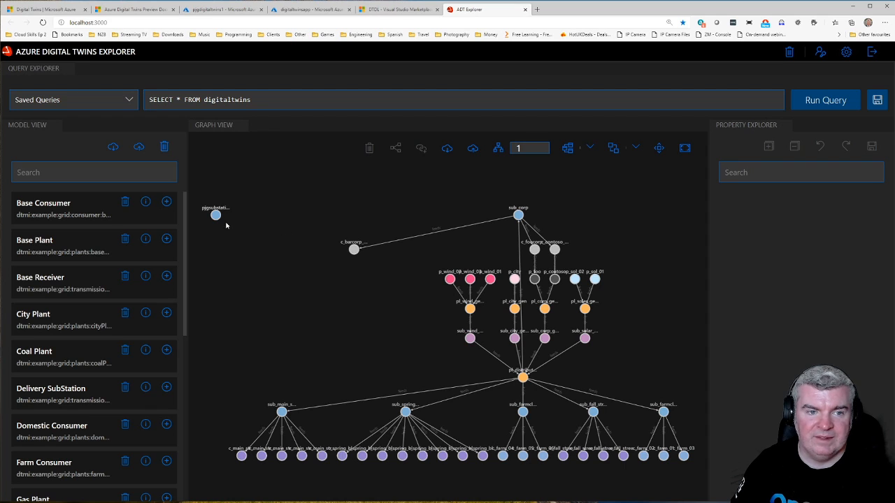
Step: Place pjgsubstation1 in free space near c_barcorp_03 and create a feeds relationship from pjgsubstation1 to c_barcorp_03
drag(216, 214, 383, 206)
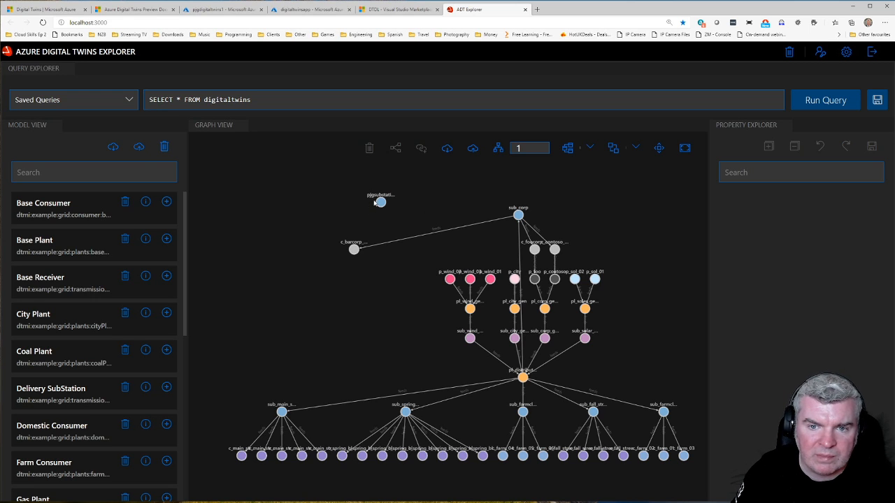
drag(378, 203, 308, 197)
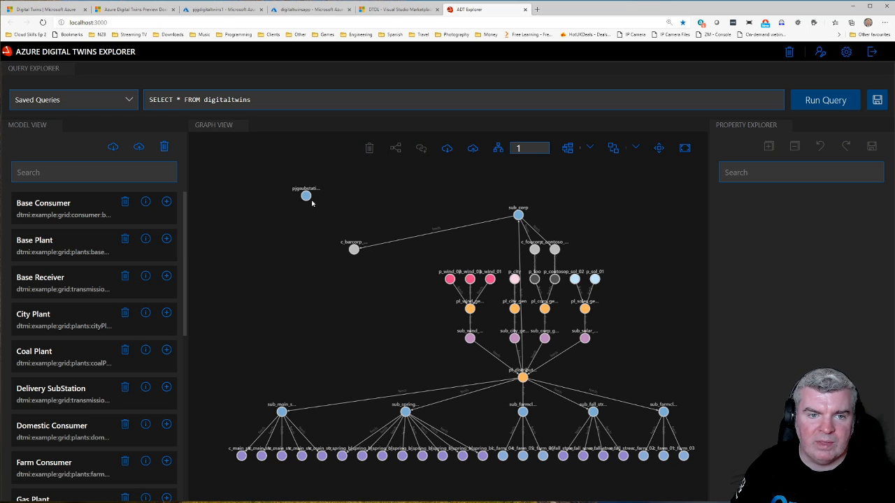
click(307, 198)
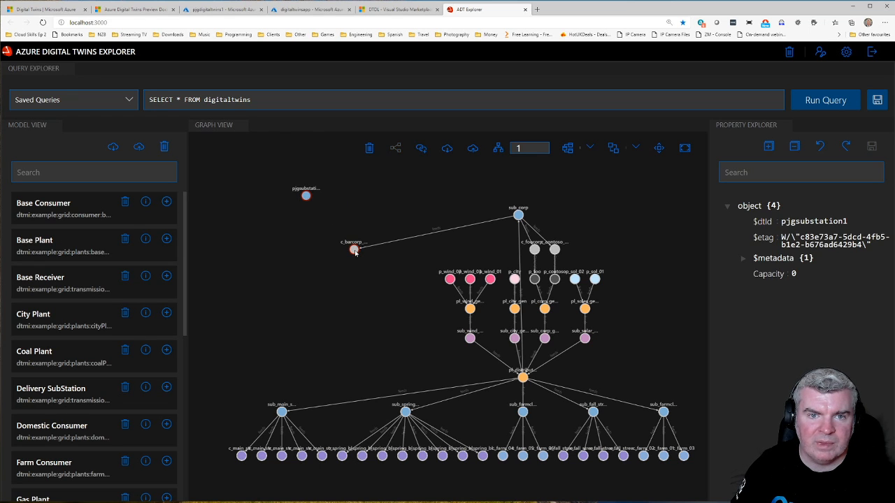
ctrl+click(355, 251)
click(422, 150)
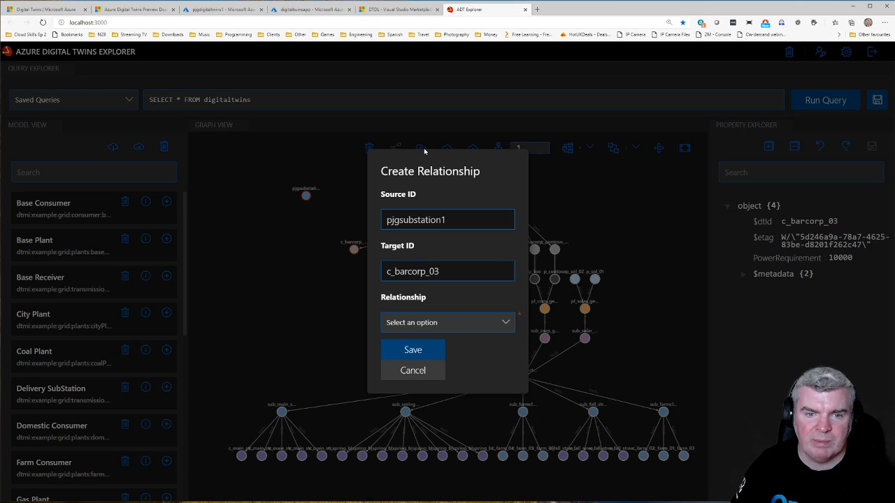
click(444, 328)
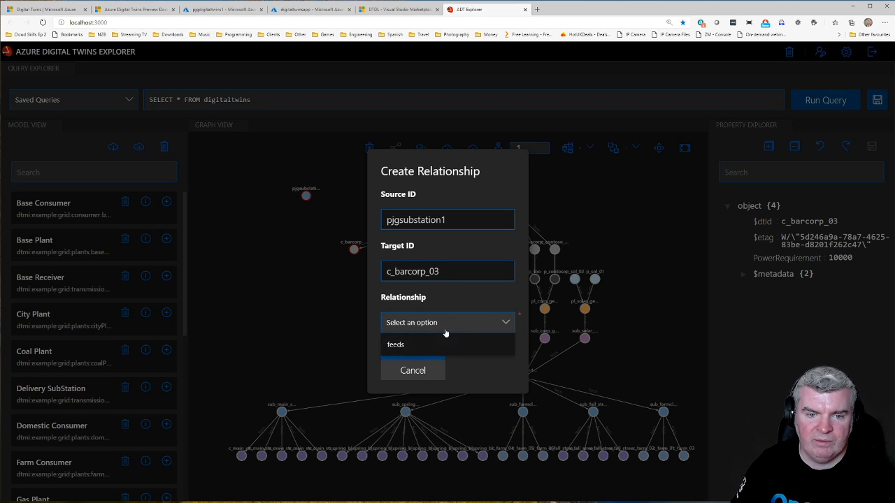
click(396, 345)
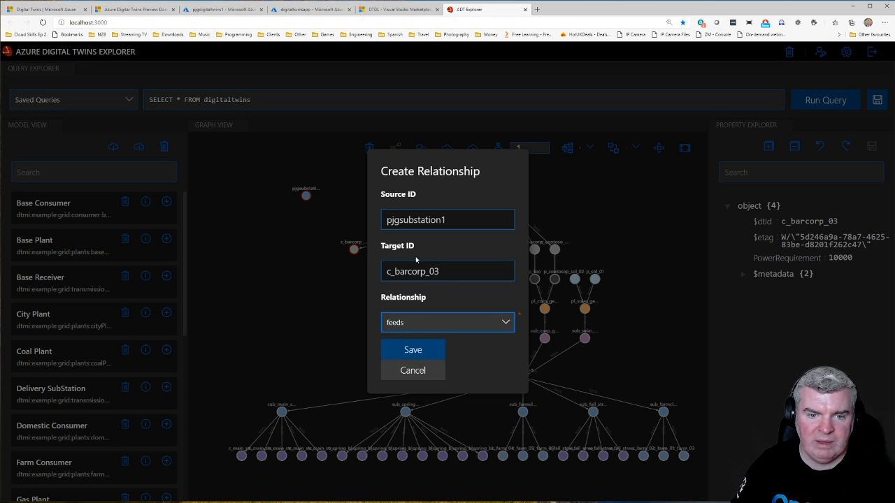
click(410, 354)
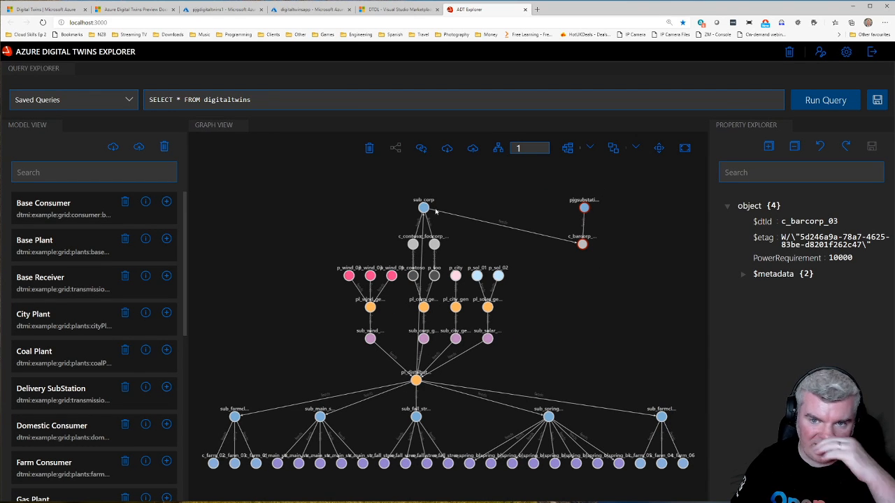
Step: Rearrange the pjgsubstation1 and c_barcorp_03 twins in the graph, placing c_barcorp_03 between sub_corp and pjgsubstation1
drag(585, 243, 581, 221)
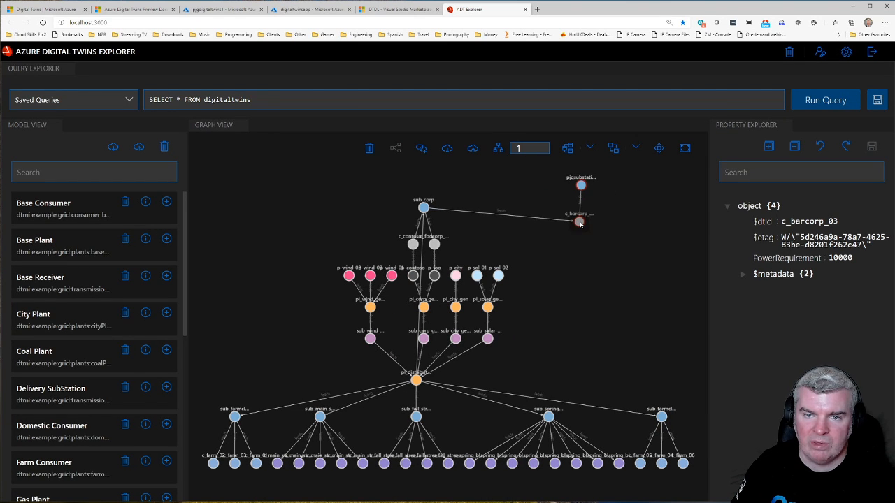
mouse_move(583, 185)
mouse_down()
mouse_move(623, 187)
mouse_move(599, 188)
mouse_up()
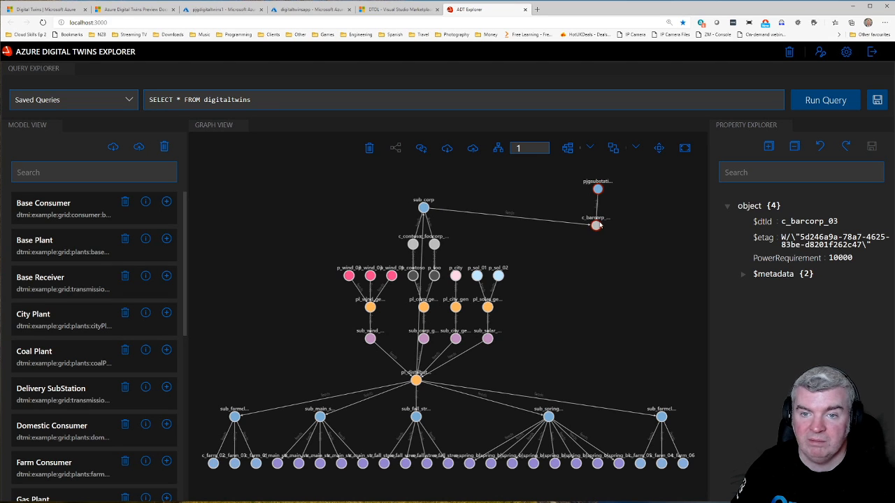
drag(598, 224, 551, 219)
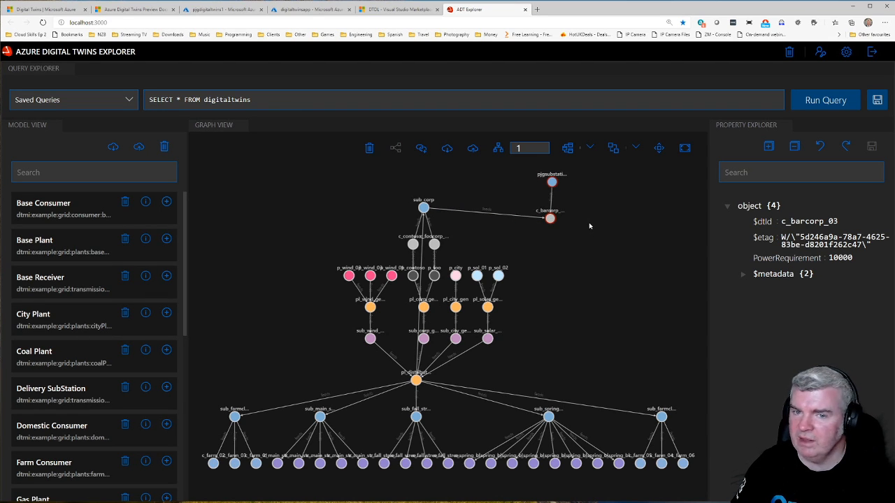
click(557, 221)
drag(550, 221, 516, 219)
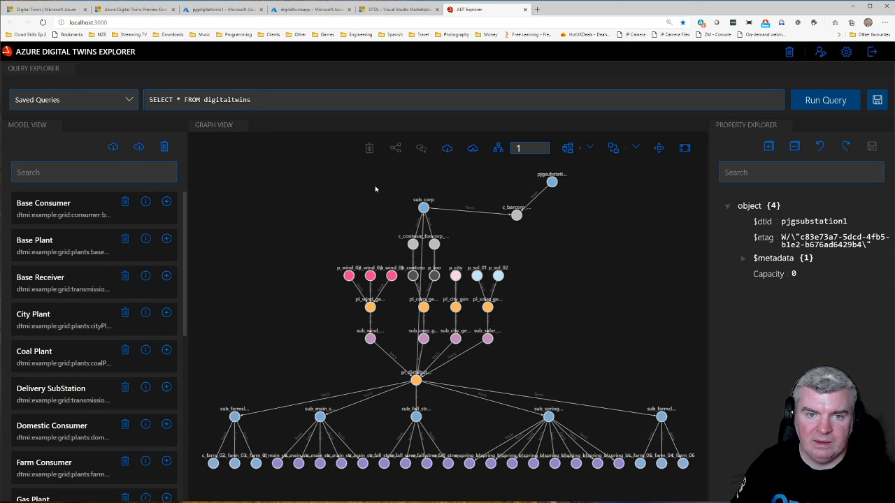
mouse_move(339, 177)
mouse_down()
mouse_move(490, 232)
mouse_move(282, 188)
mouse_move(385, 182)
mouse_move(370, 168)
mouse_move(344, 175)
mouse_up()
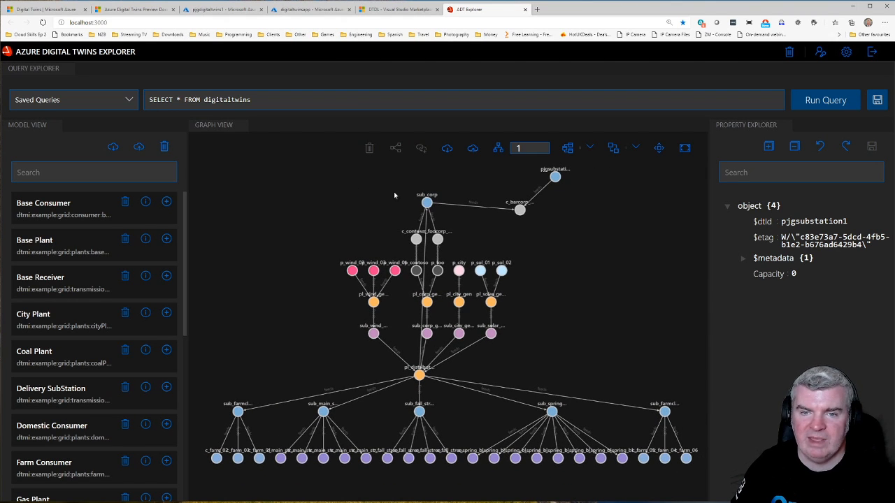
Step: Examine the pjgsubstation1 and c_barcorp_03 twins and the feeds relationship between them
ctrl+click(519, 209)
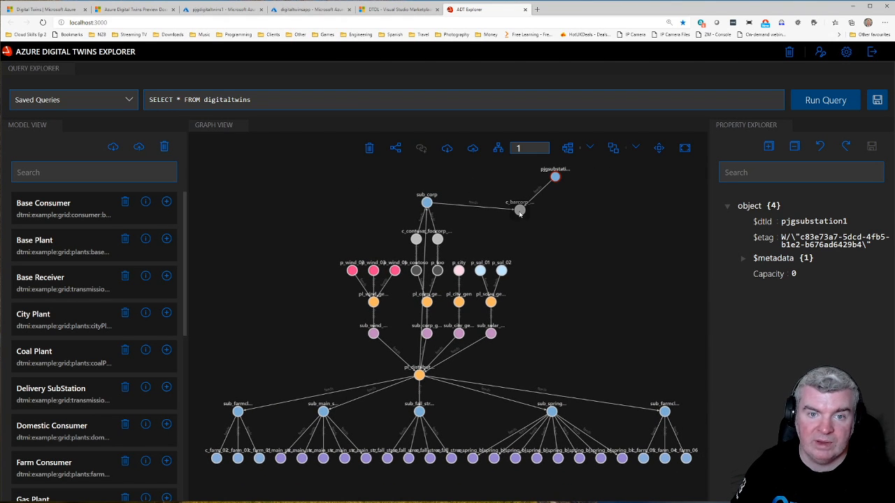
ctrl+click(427, 202)
click(611, 248)
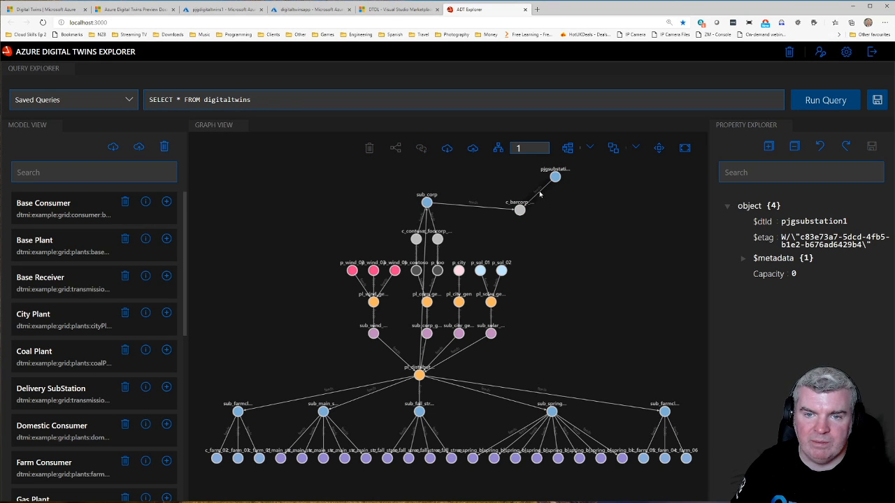
mouse_move(540, 196)
mouse_down()
mouse_move(562, 215)
mouse_move(531, 194)
mouse_up()
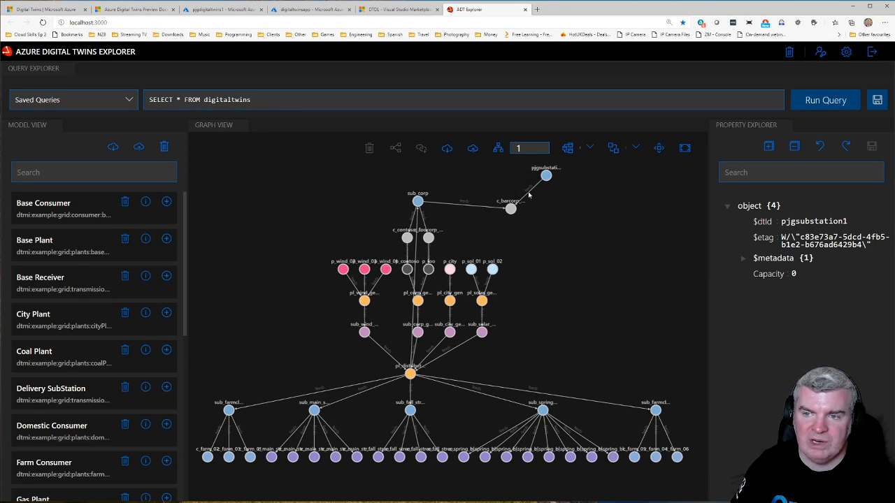
click(547, 176)
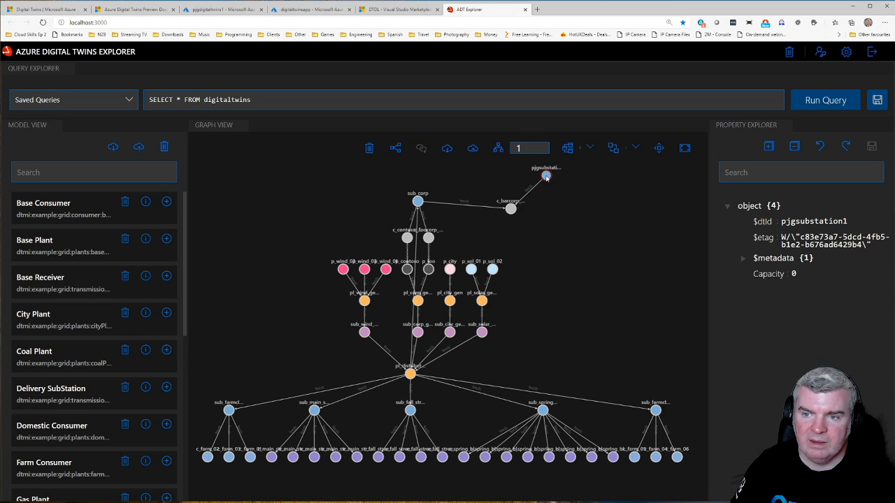
click(513, 208)
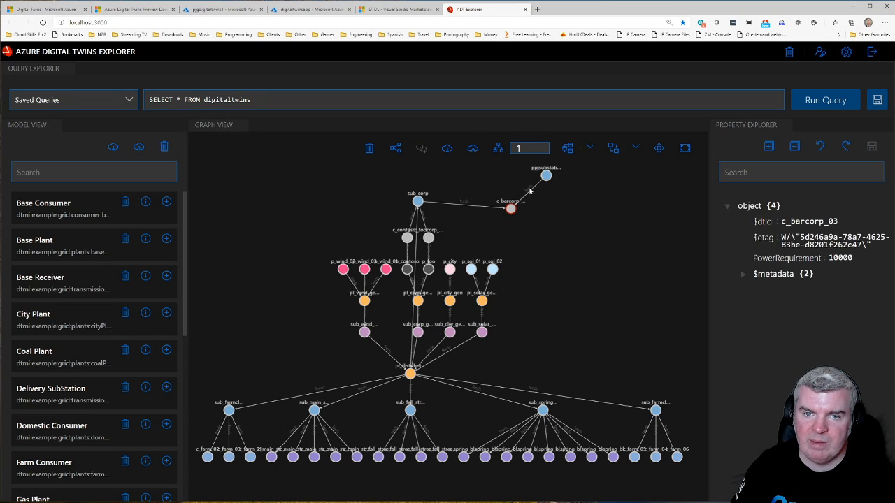
click(530, 191)
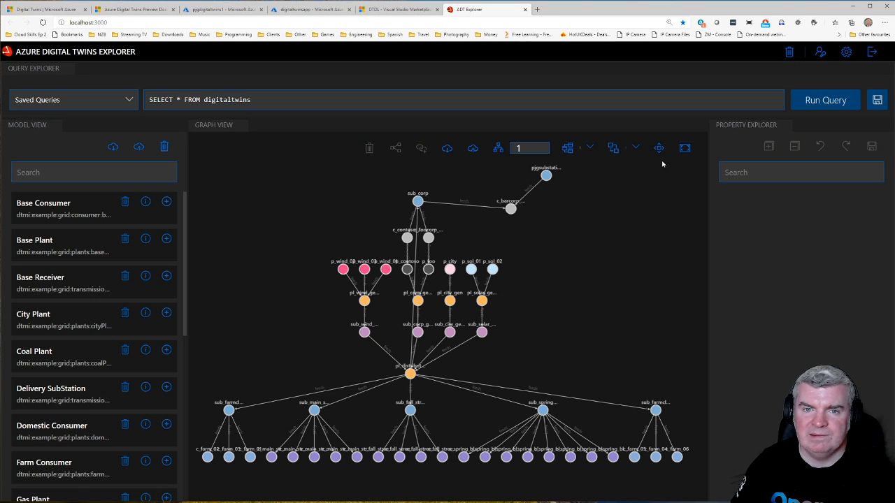
Step: Save the current SELECT * FROM digitaltwins query as Basic and check it among the saved queries
click(877, 101)
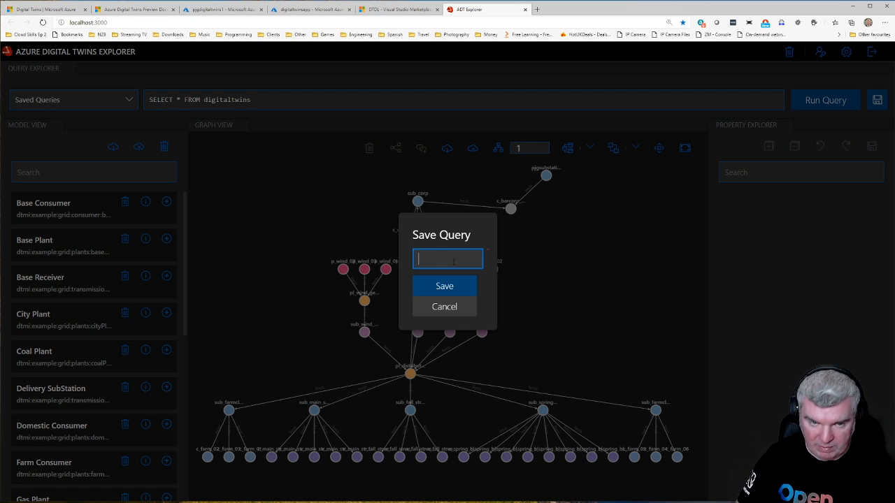
text(Basic)
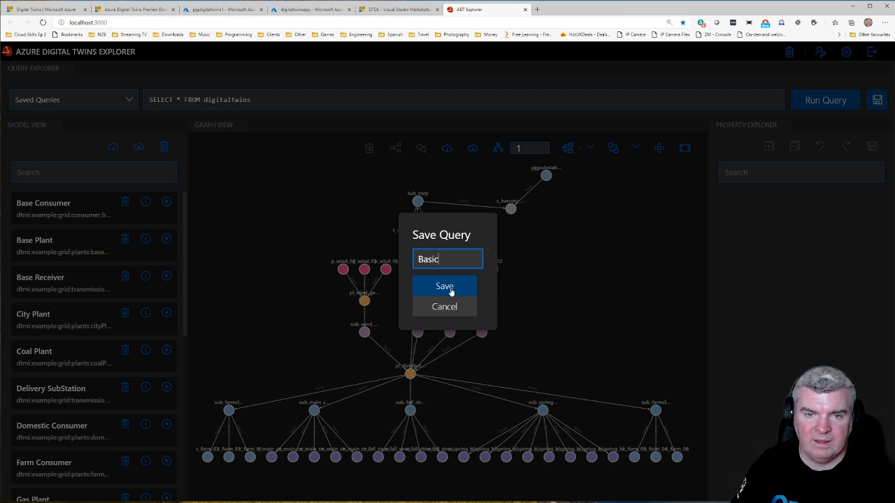
click(451, 290)
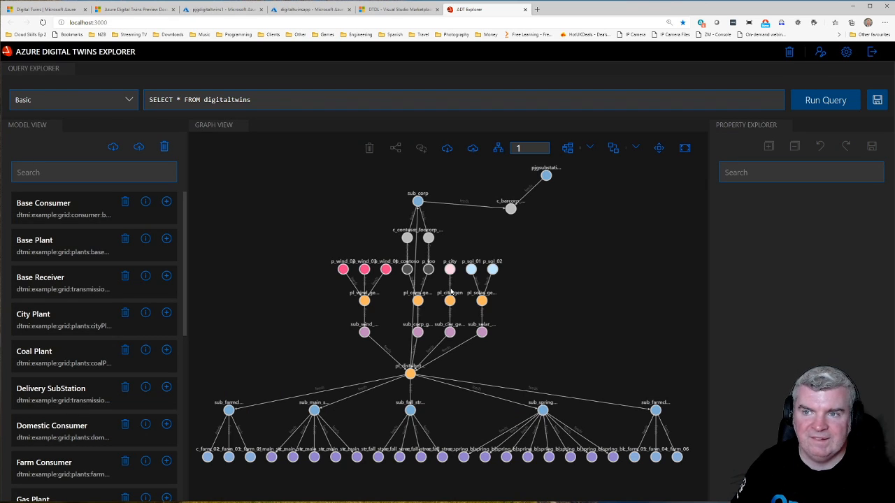
click(121, 102)
click(121, 103)
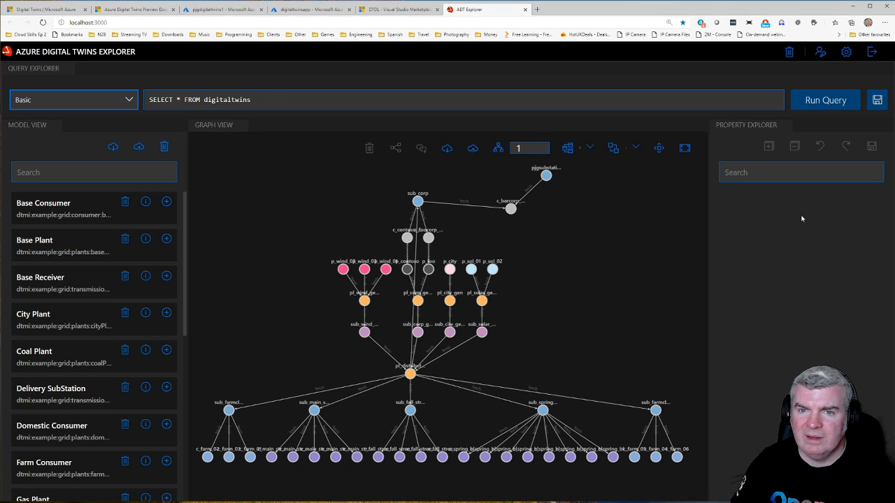
Step: Switch the graph's relationship expansion direction to In and set it back to Out
click(592, 149)
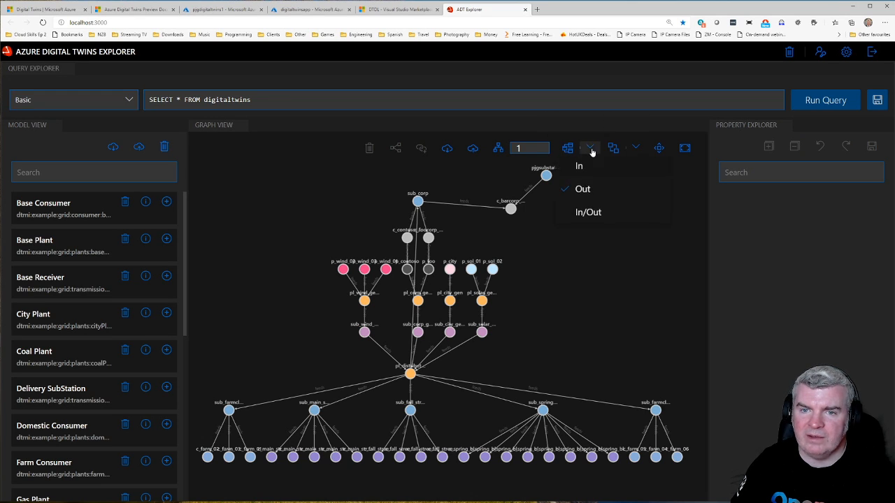
click(592, 168)
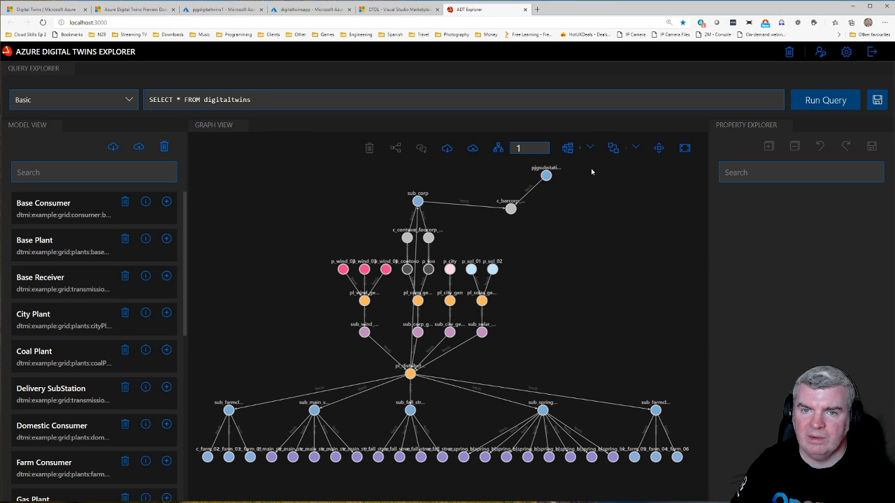
click(590, 148)
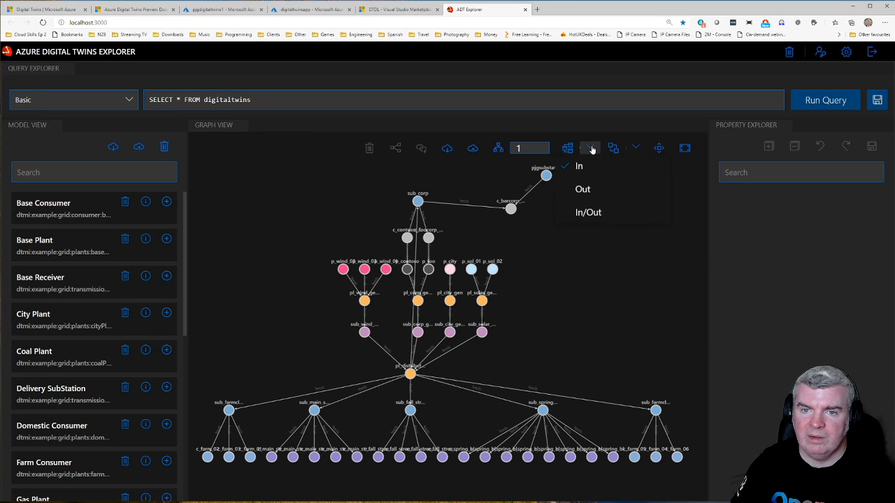
click(583, 190)
Step: Try the Cola, Dagre and fCoSE layouts on the twin graph in turn
click(635, 148)
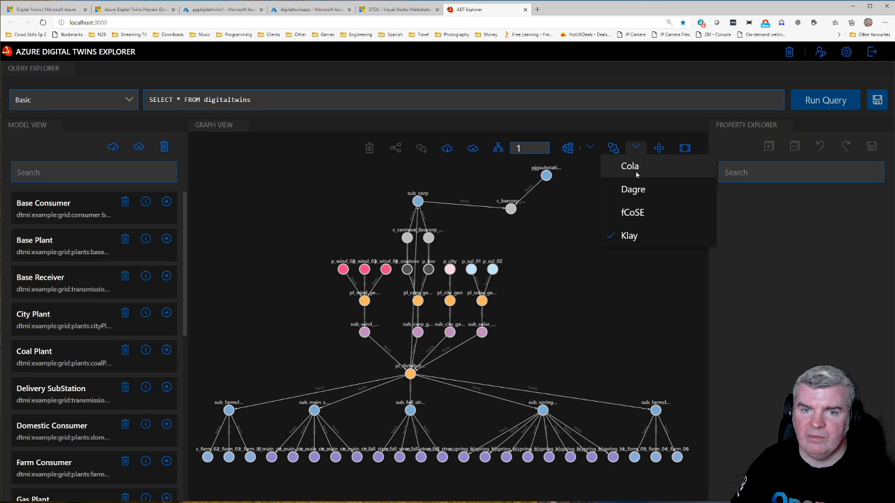
click(635, 172)
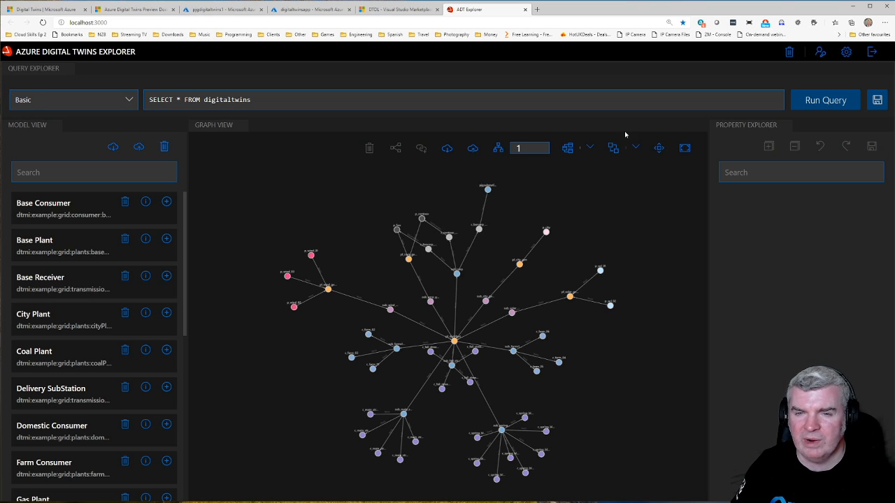
click(636, 149)
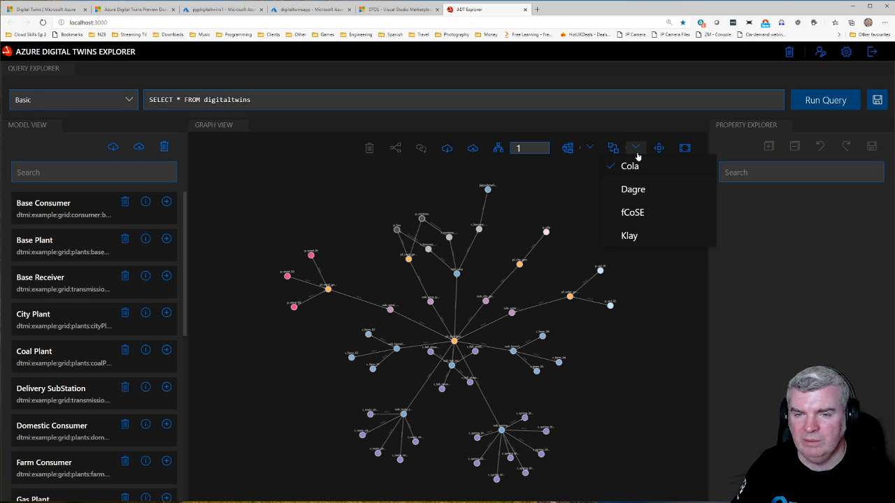
click(632, 191)
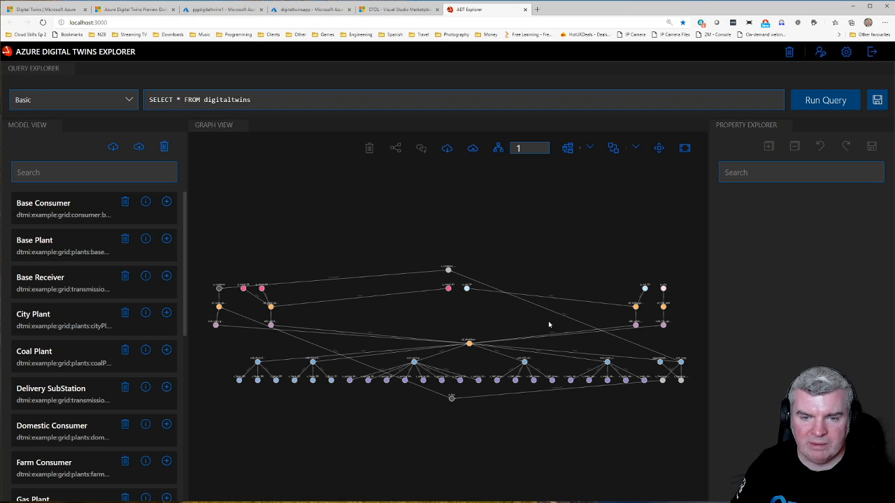
scroll(525, 371, up, 5)
scroll(526, 370, down, 3)
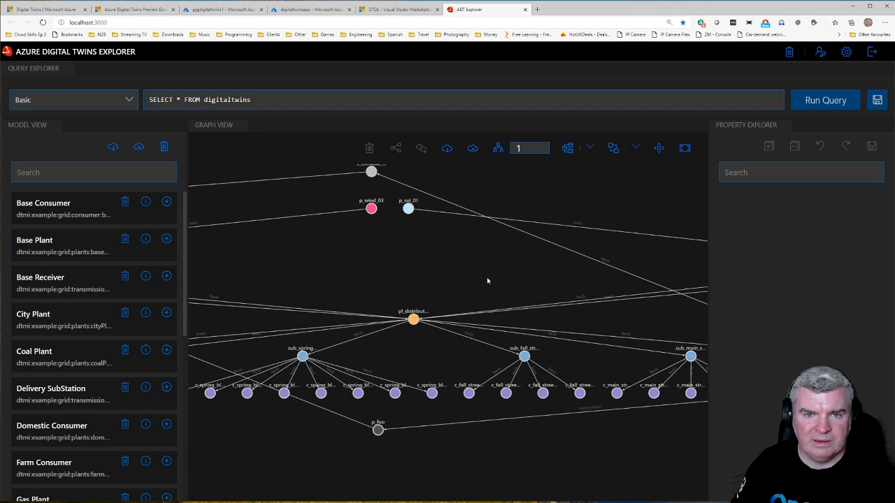
click(592, 148)
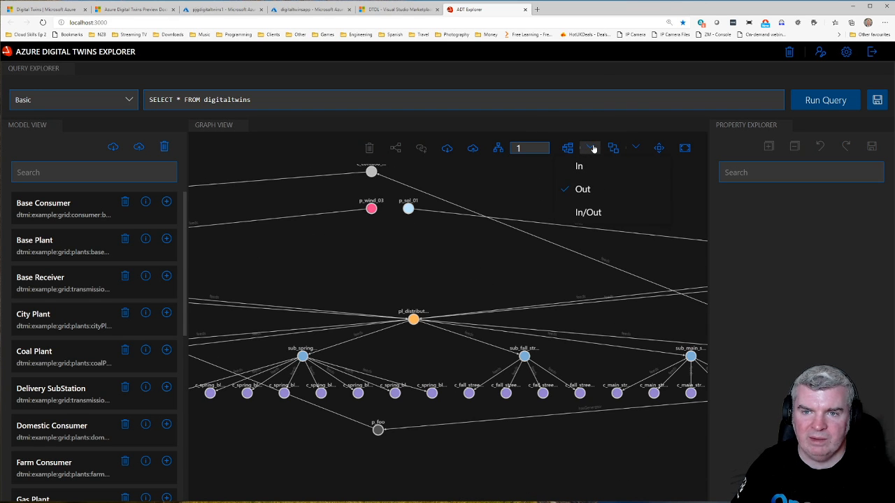
click(635, 149)
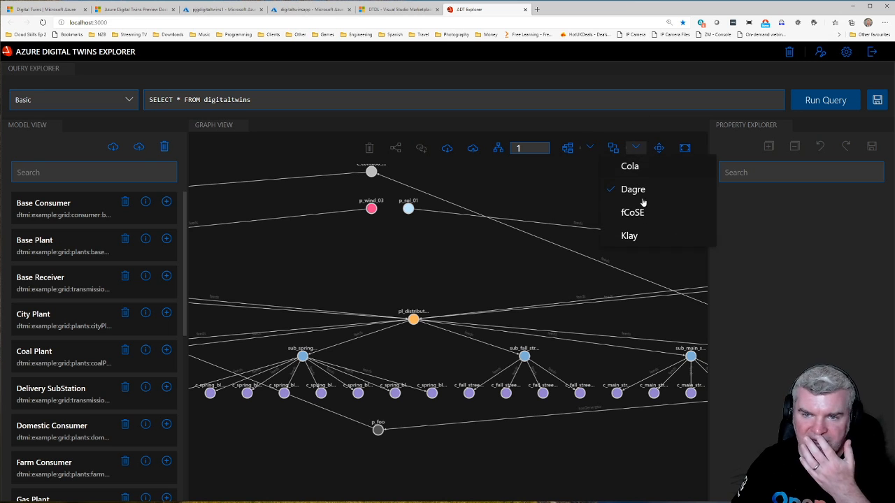
click(633, 212)
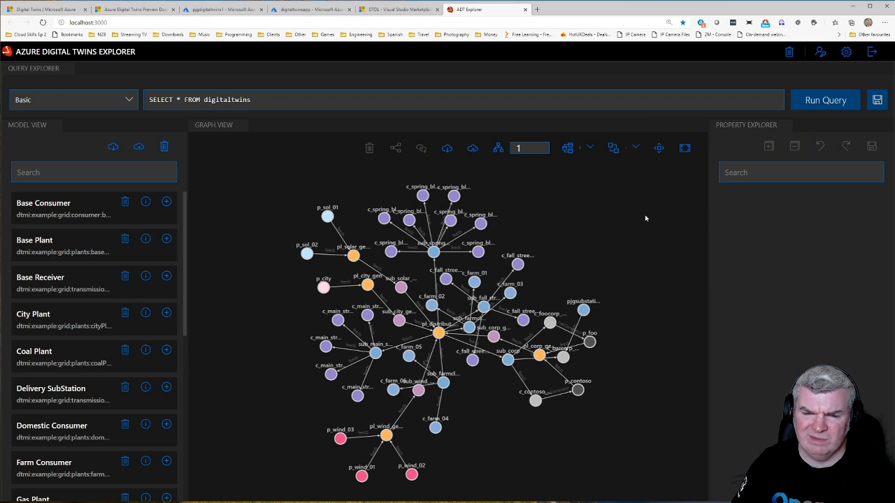
Step: Apply the Klay layout to the graph and shift the central pl_distribut... twin slightly to line up beneath sub_corp
click(635, 148)
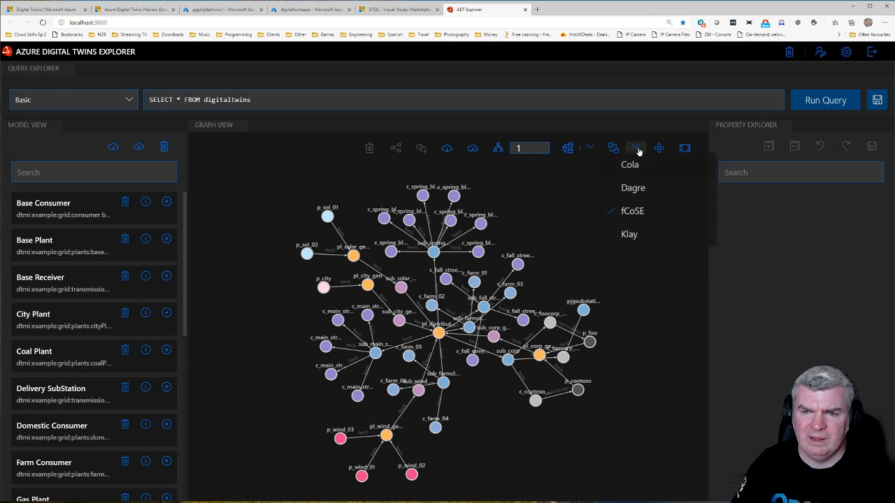
click(629, 236)
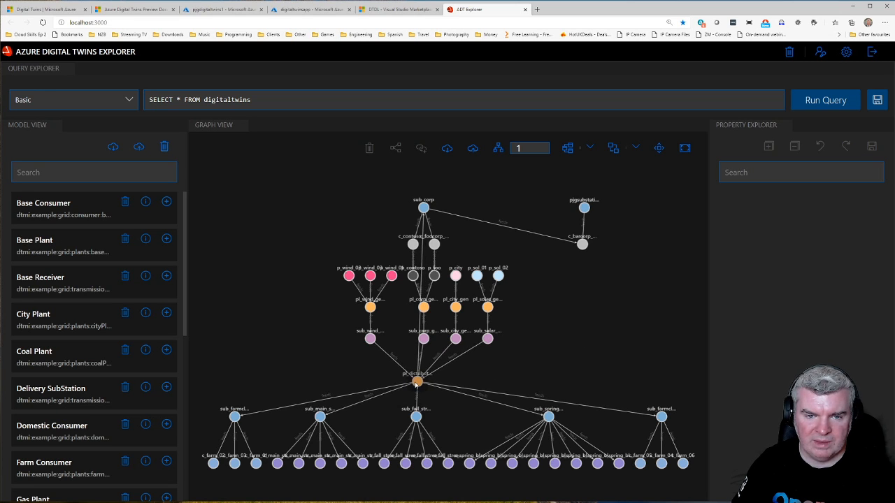
mouse_move(416, 383)
mouse_down()
mouse_move(390, 377)
mouse_move(422, 380)
mouse_up()
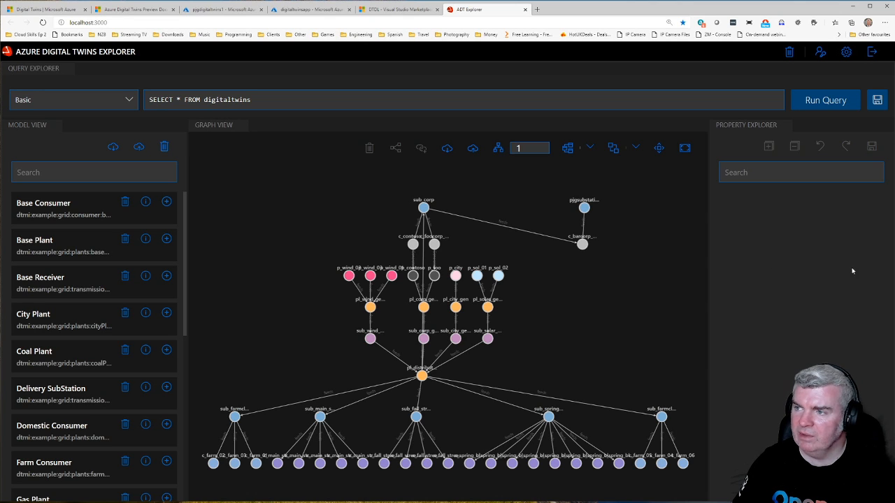
Step: Inspect c_barcorp_03's PowerRequirement property, and select that twin together with pjgsubstation1 and with sub_corp to compare their connections
click(583, 245)
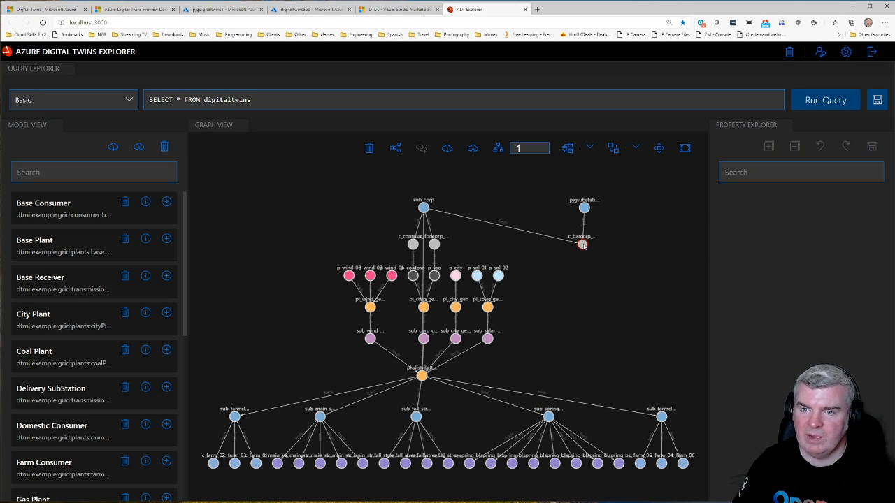
click(843, 258)
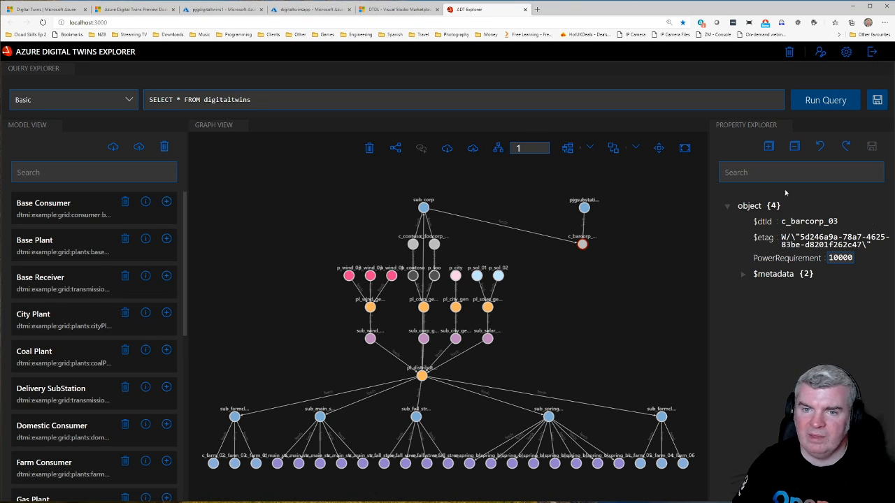
click(584, 208)
click(582, 245)
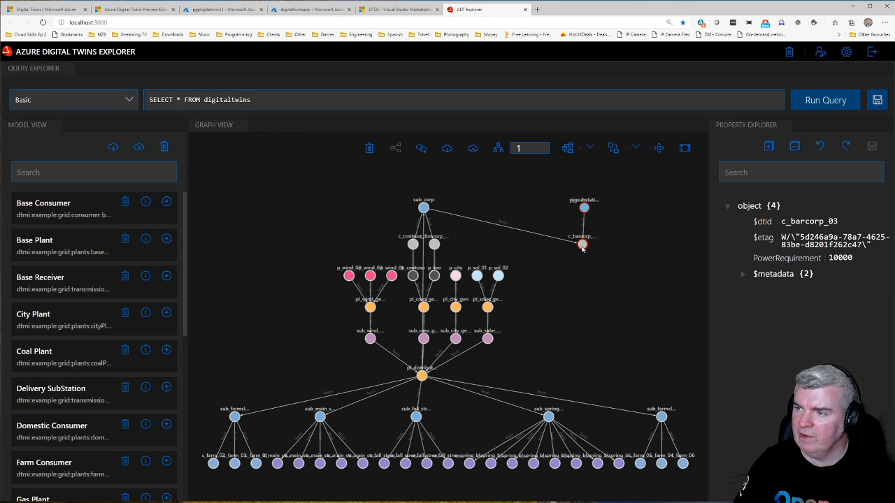
click(634, 243)
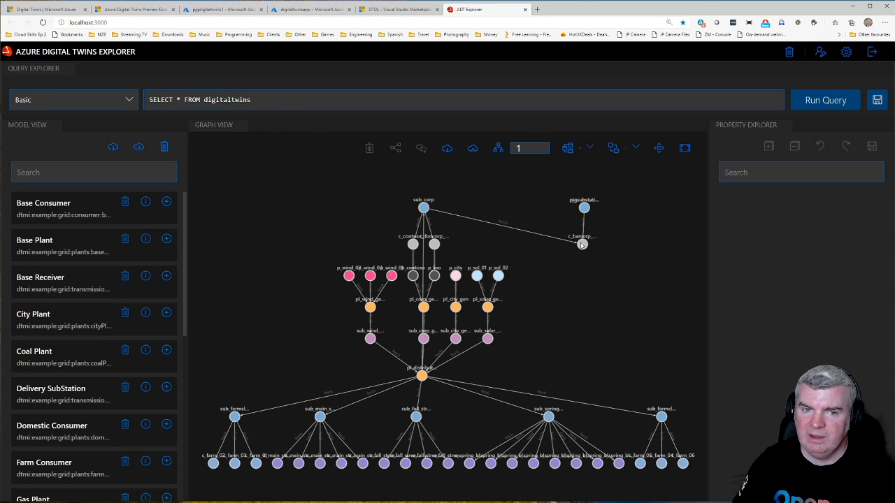
click(424, 210)
click(582, 244)
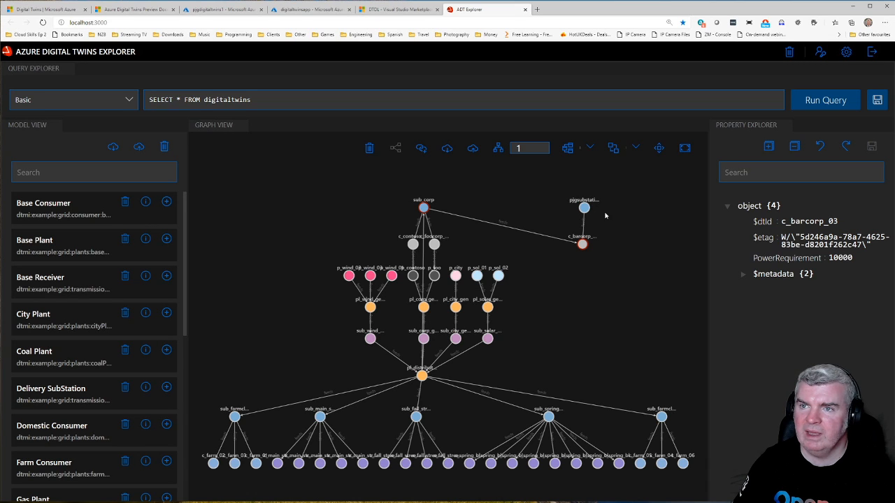
Step: Enable the Console and Output views in the explorer's settings and close the settings
click(846, 52)
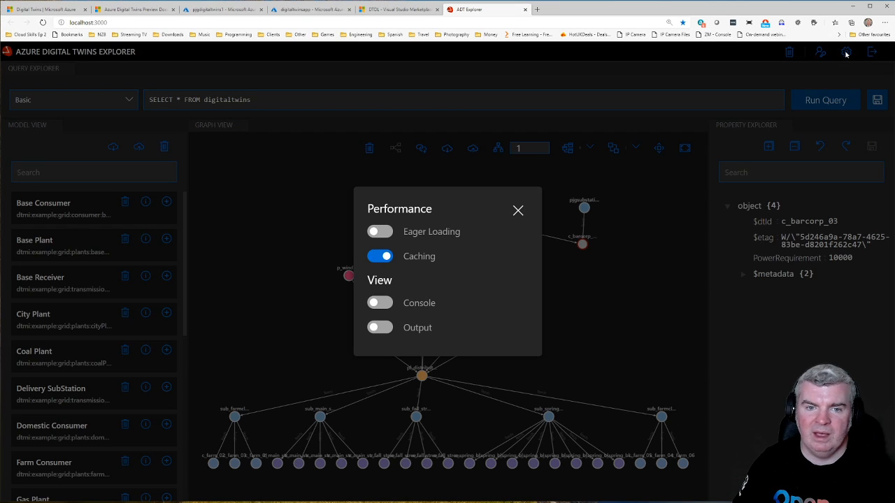
click(385, 305)
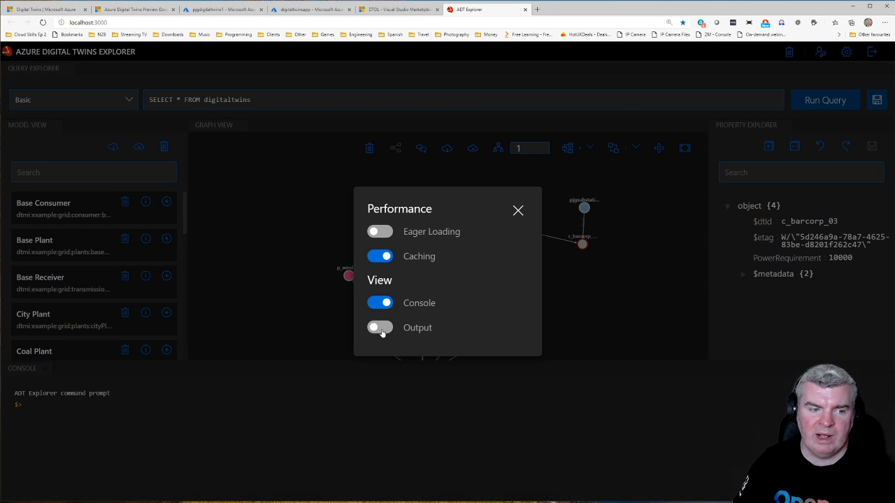
click(382, 330)
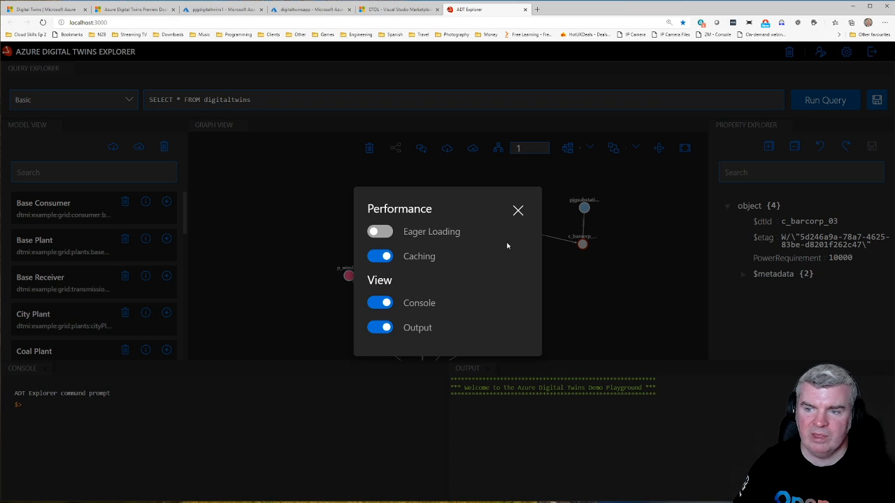
click(518, 210)
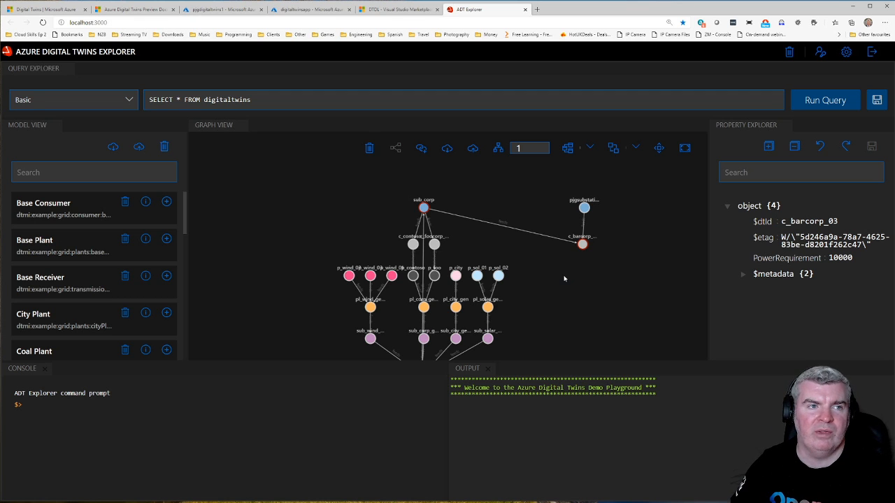
Step: Switch to the Azure Digital Twins Preview Documentation page and look over its quickstart, tutorial, concept and how-to topics
click(74, 10)
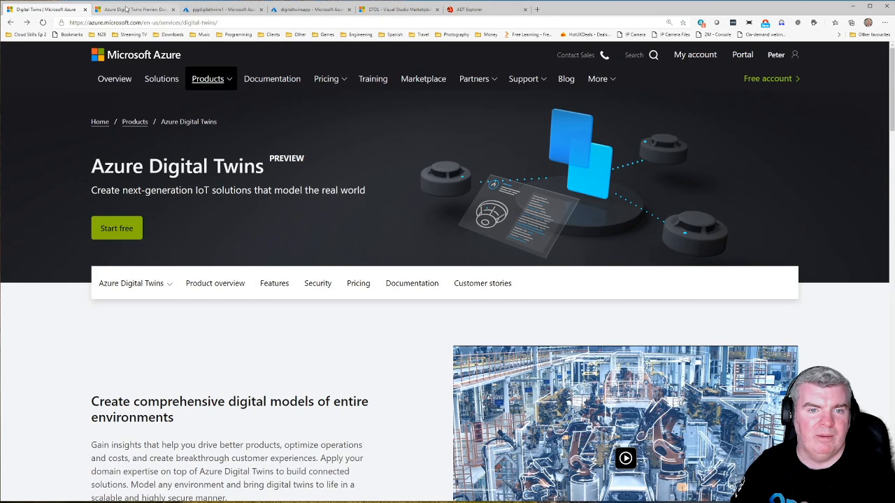
click(126, 9)
scroll(398, 250, down, 1)
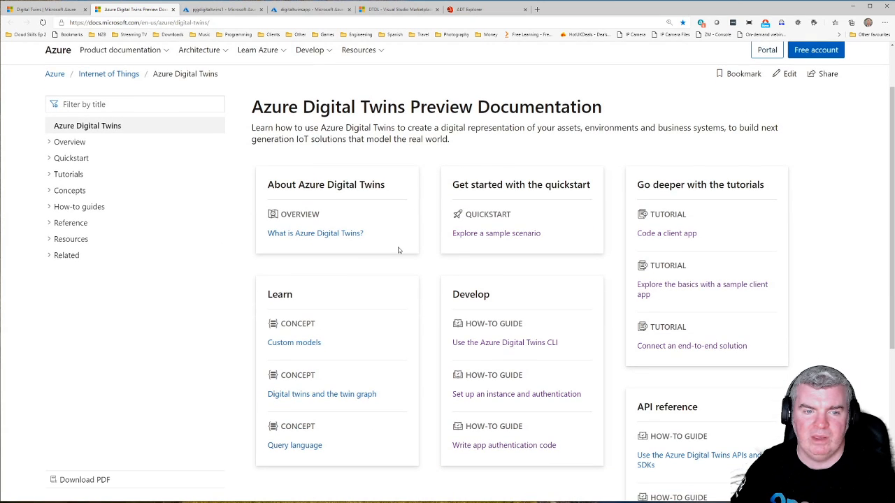